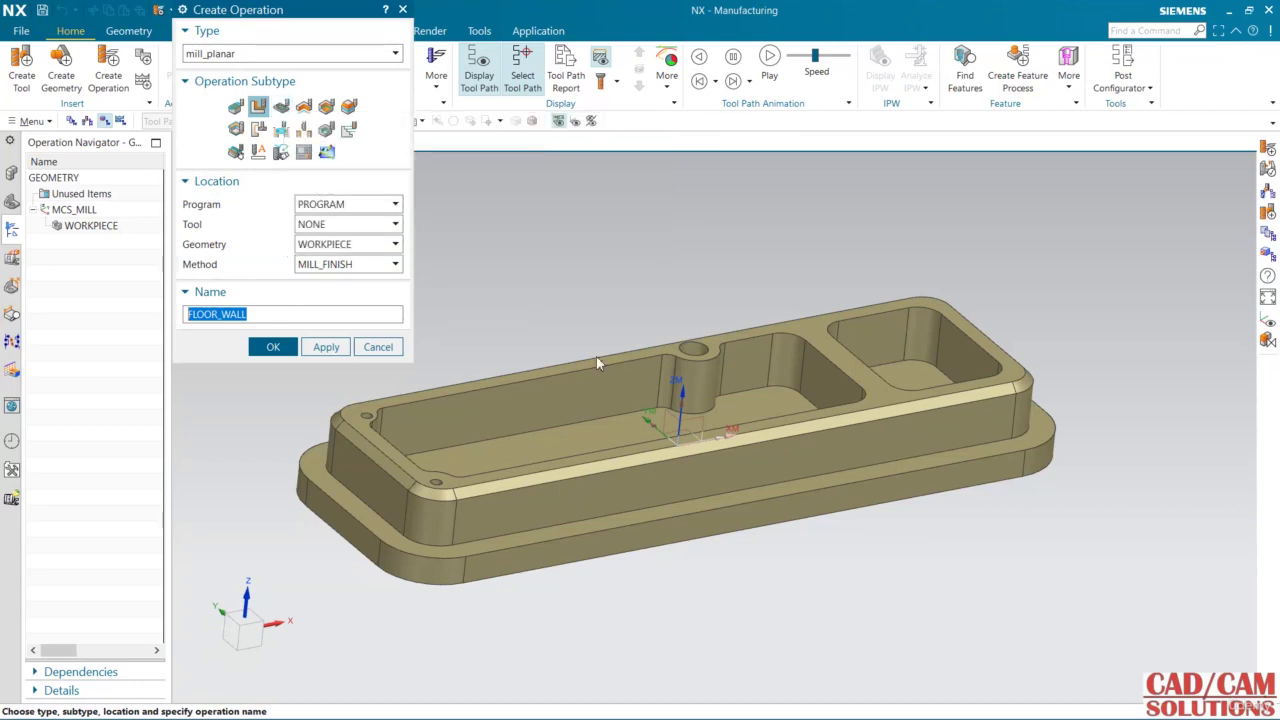
middle_click_drag(724, 320, 908, 351)
middle_click_drag(748, 388, 700, 390)
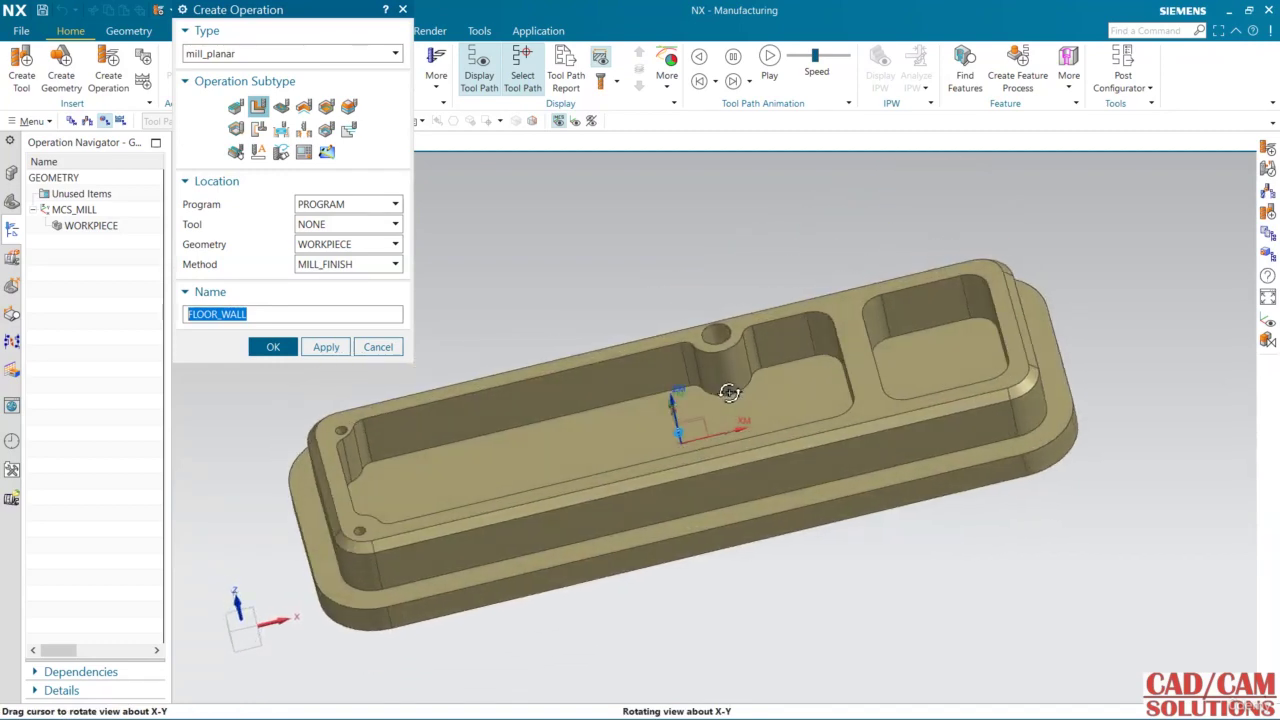
left_click(378, 346)
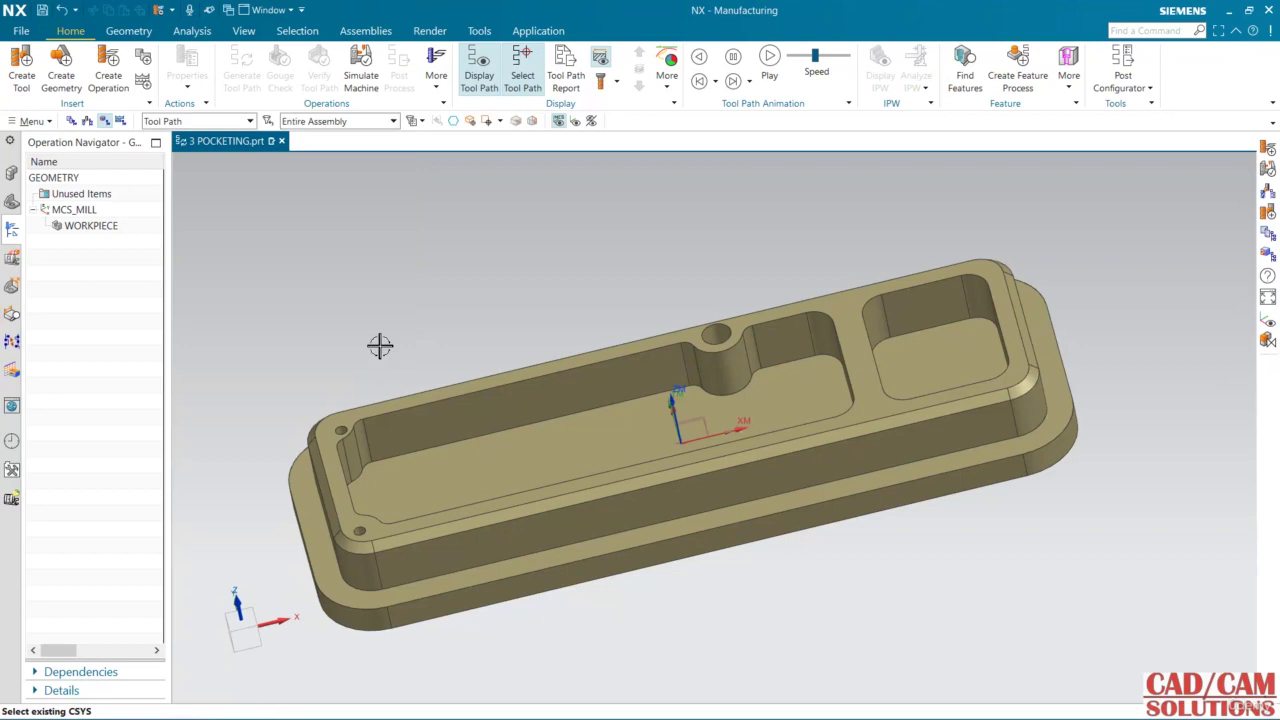
Move the MCS_MILL machine coordinate system origin to X 0, Y 0, Z 20 with the Dynamic option
left_click(71, 215)
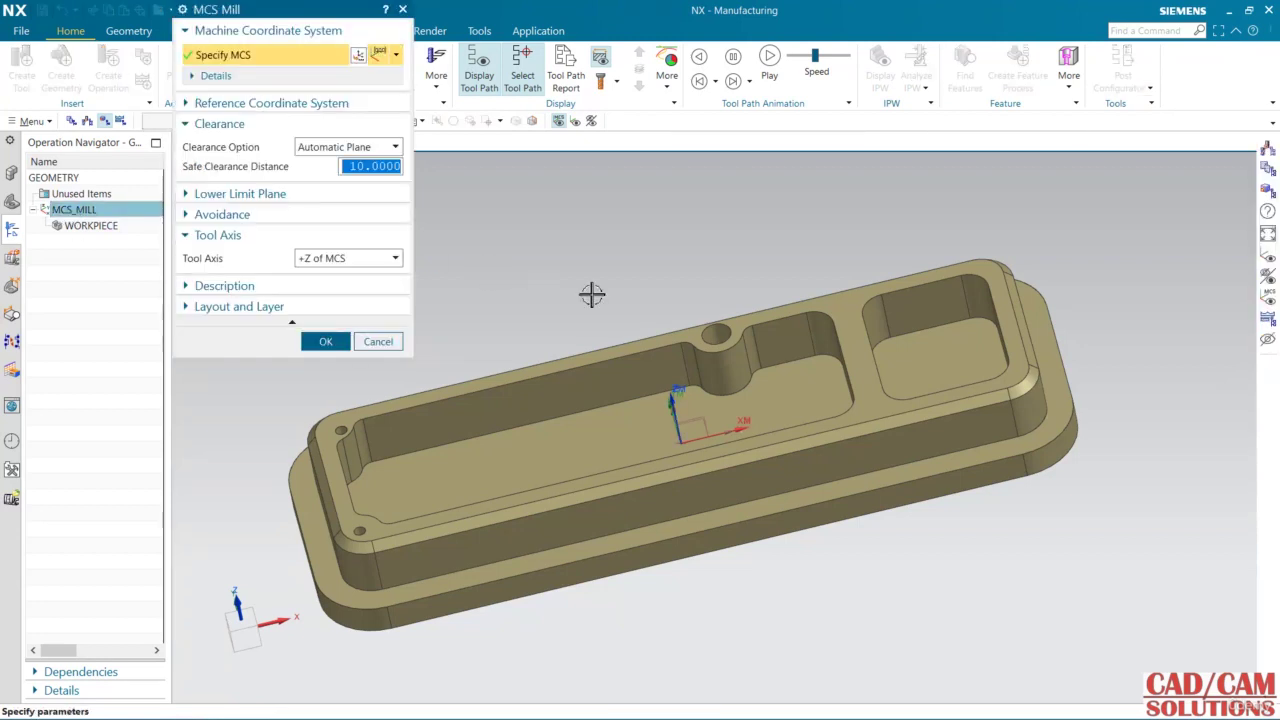
mouse_move(649, 286)
middle_mouse_down()
mouse_move(669, 263)
mouse_move(659, 271)
middle_mouse_up()
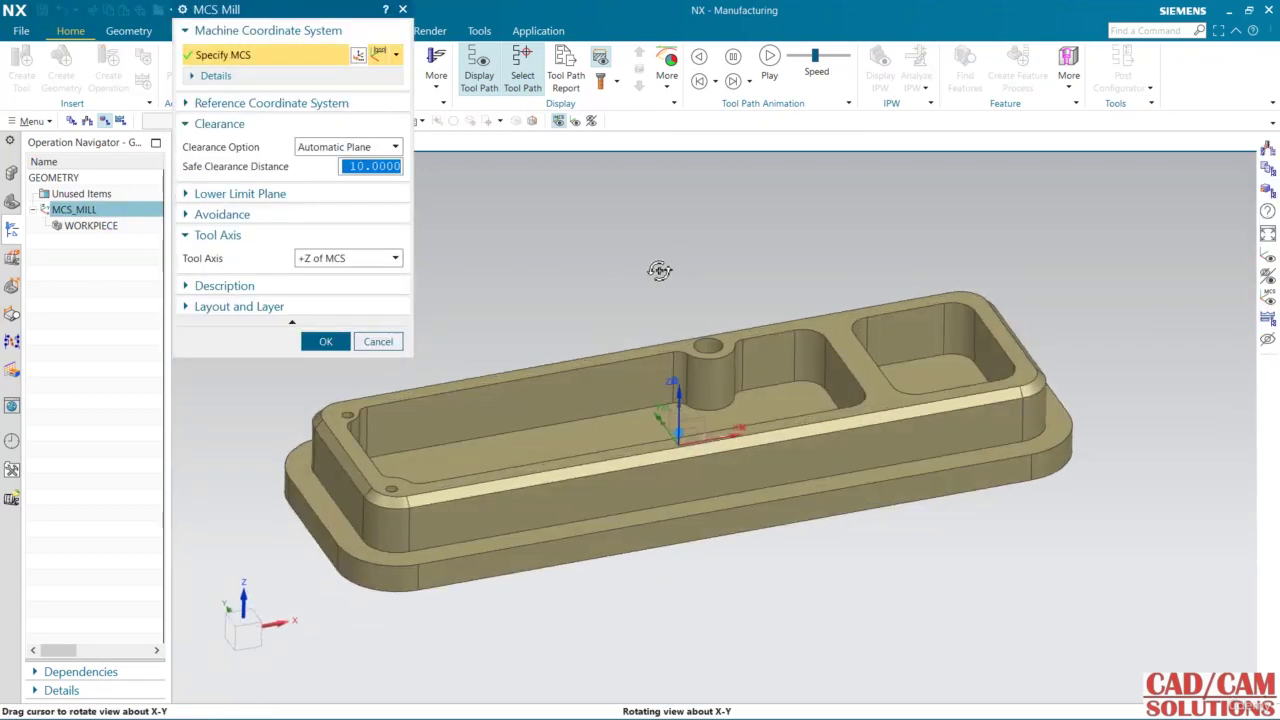
left_click(396, 54)
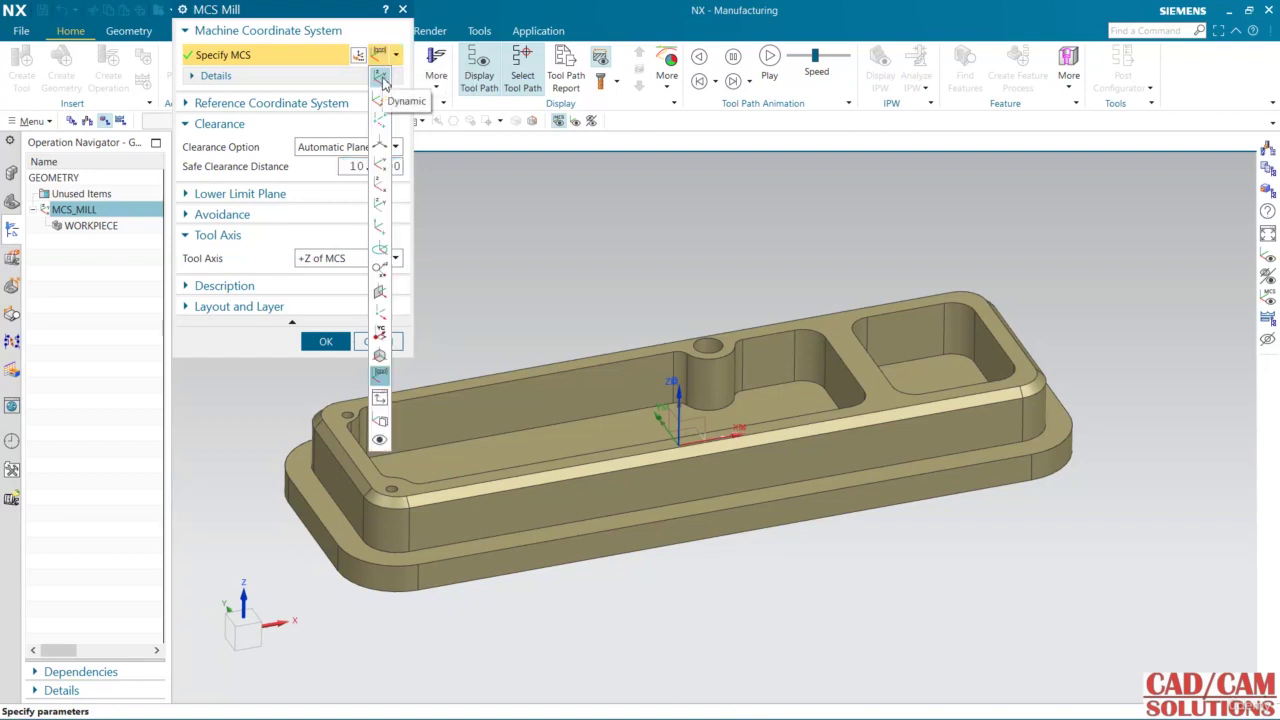
left_click(380, 77)
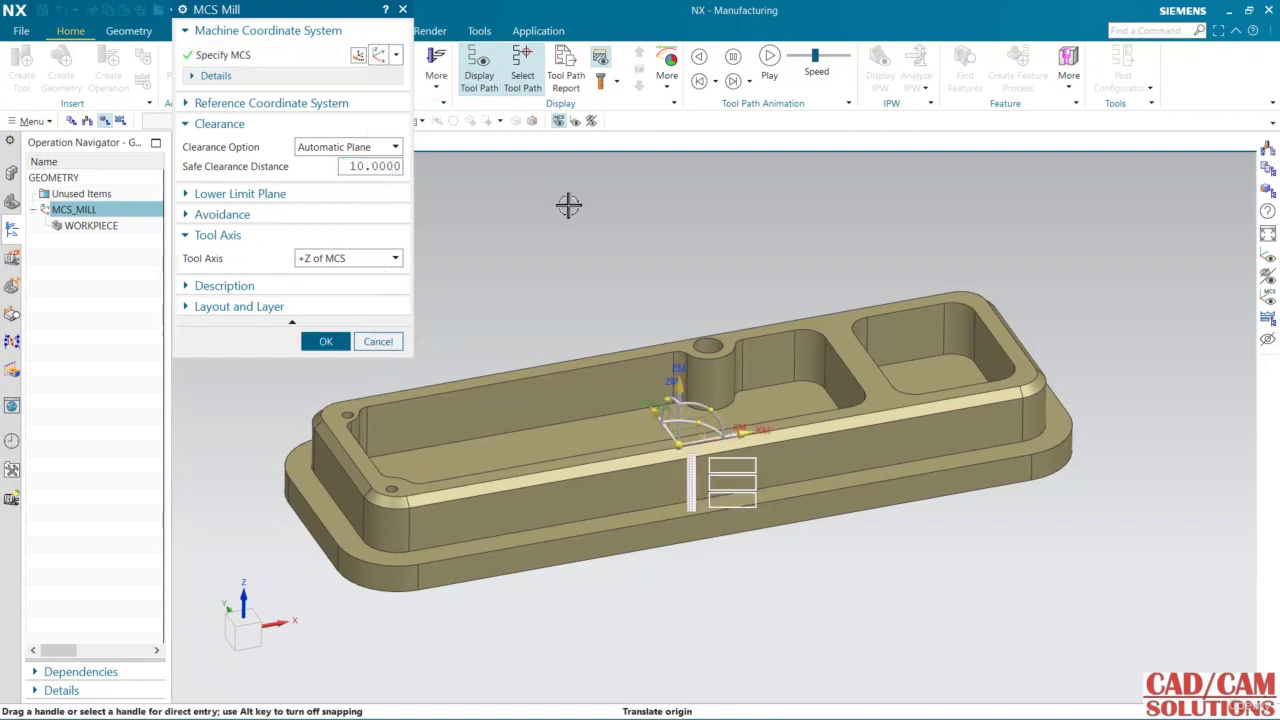
left_click(726, 503)
type("20")
key("Return")
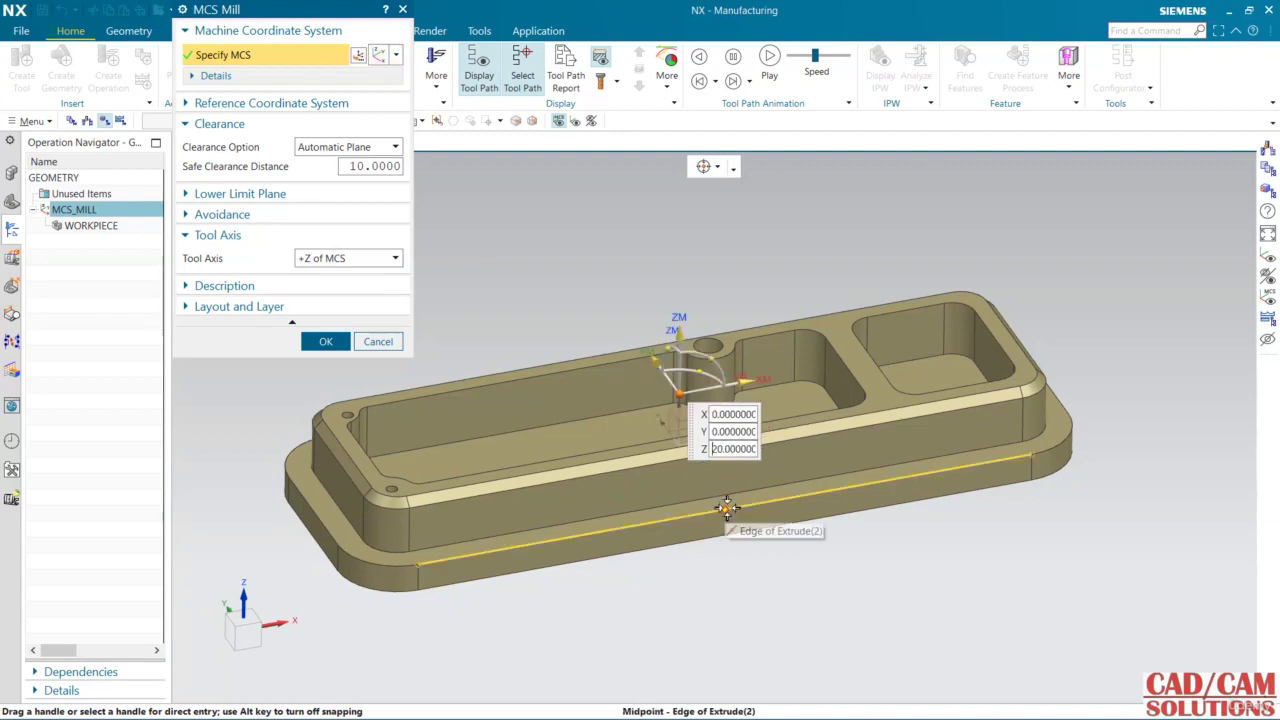
key("ctrl+alt+f")
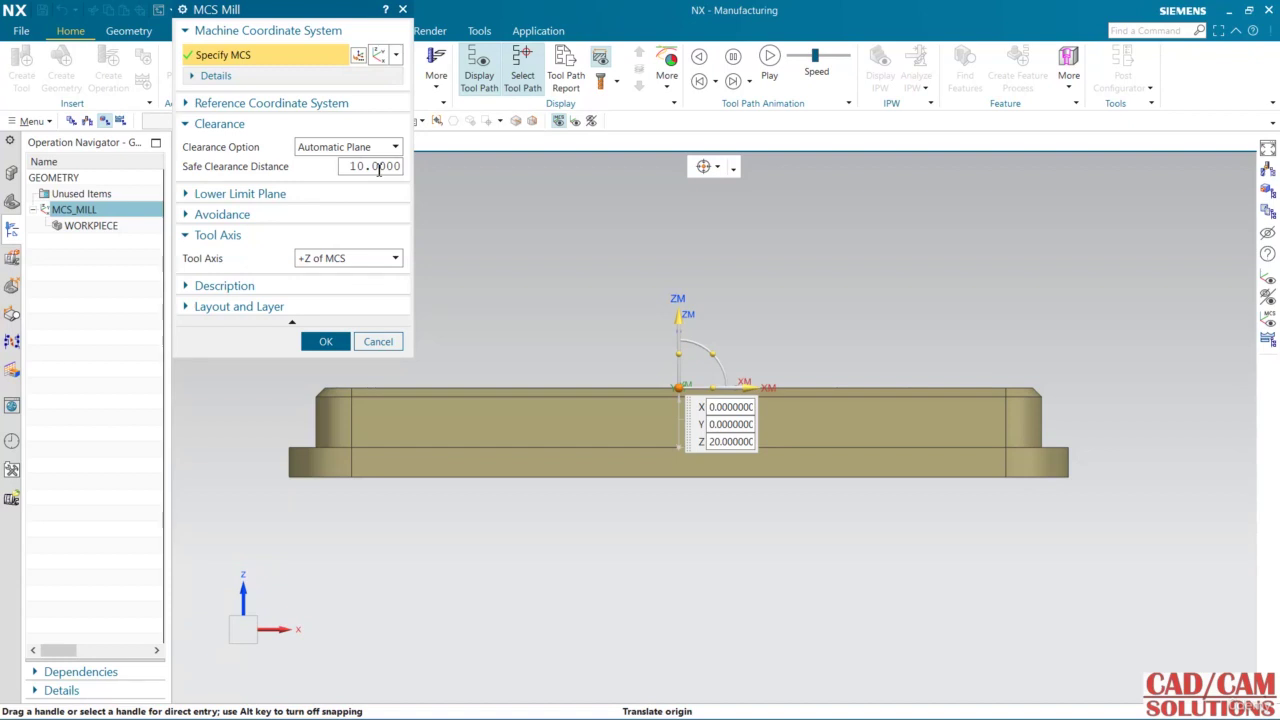
left_click(326, 341)
Specify the solid body as the part geometry of WORKPIECE
middle_click_drag(449, 314, 327, 302)
double_click(88, 226)
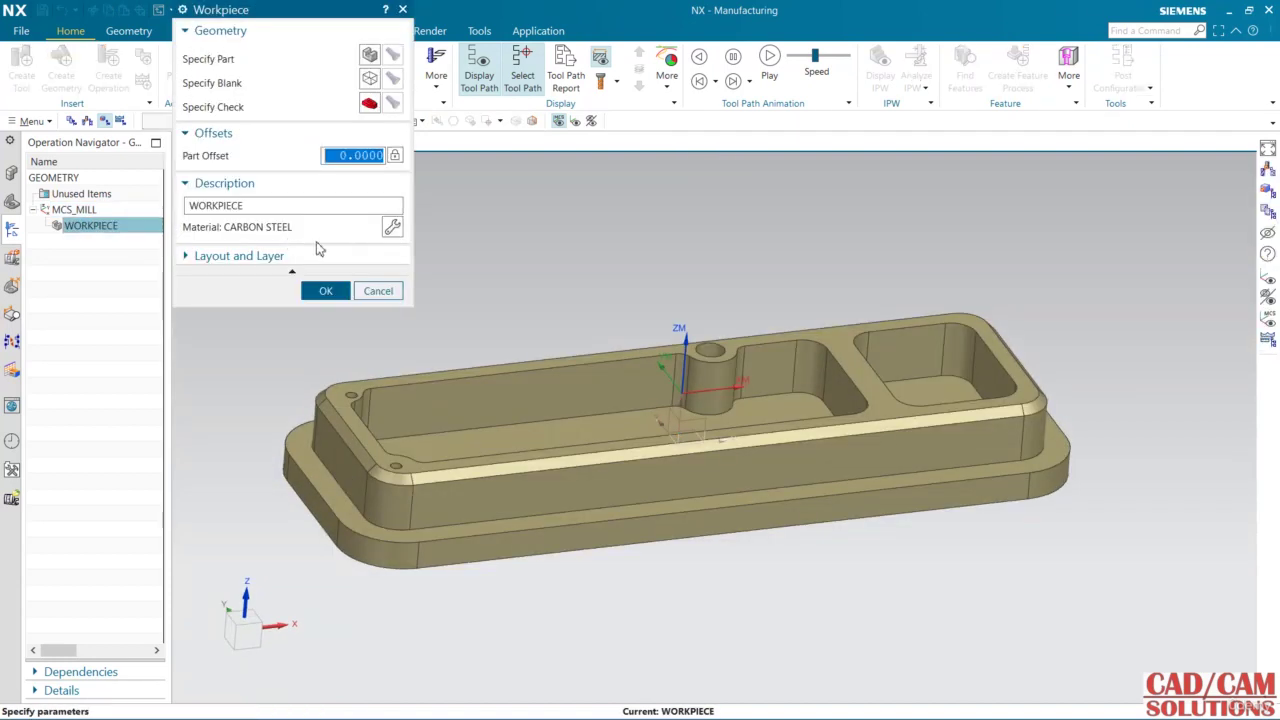
left_click(369, 55)
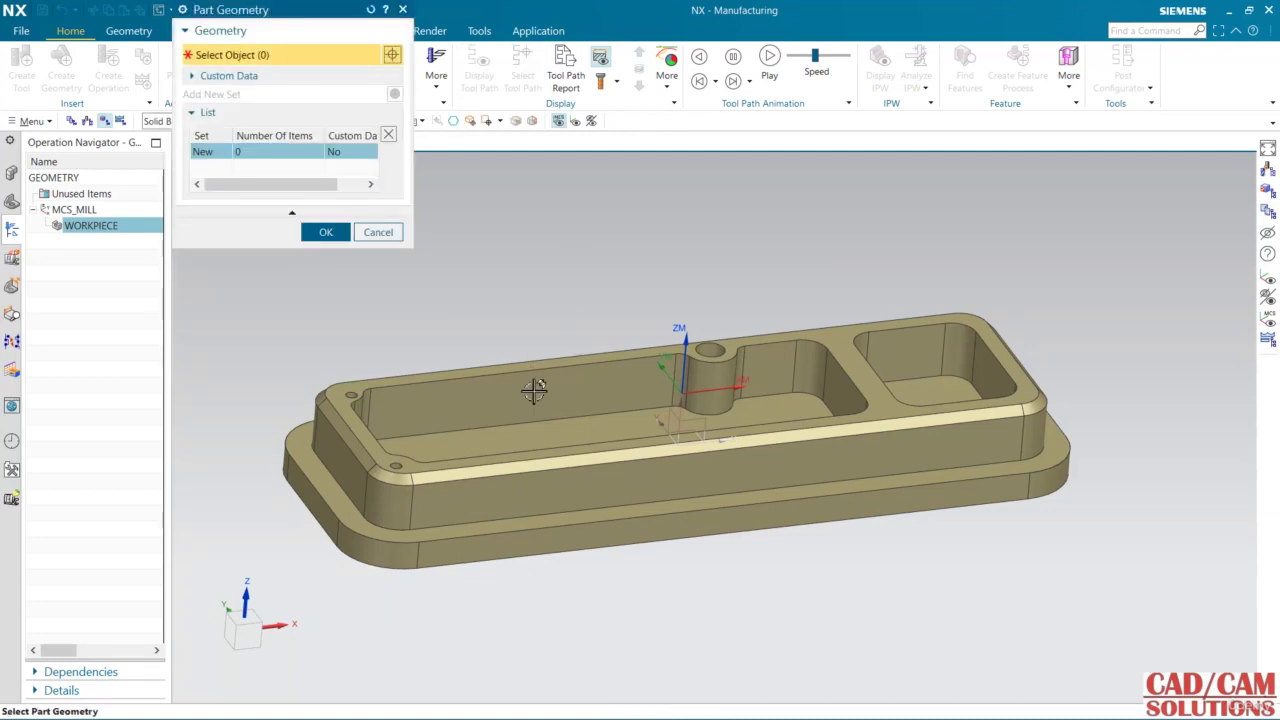
left_click(532, 383)
left_click(326, 252)
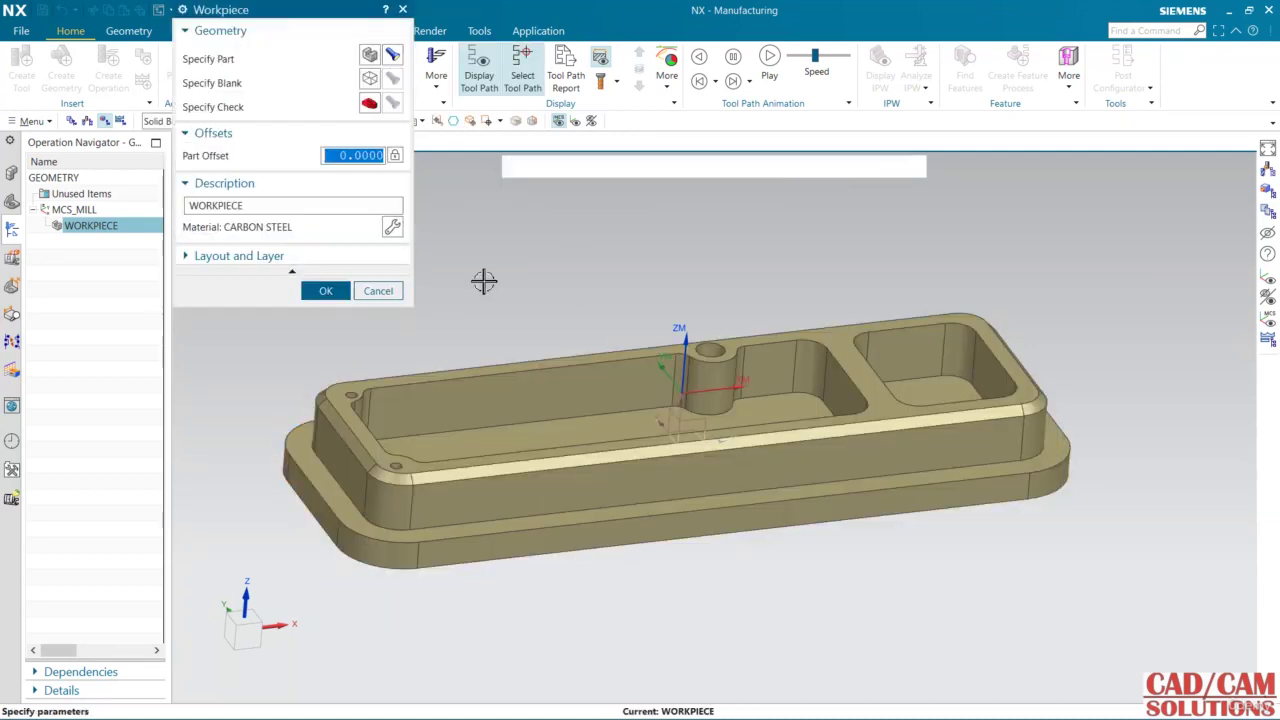
Define the blank of WORKPIECE as a Bounding Block with zero offsets on all sides
left_click(370, 80)
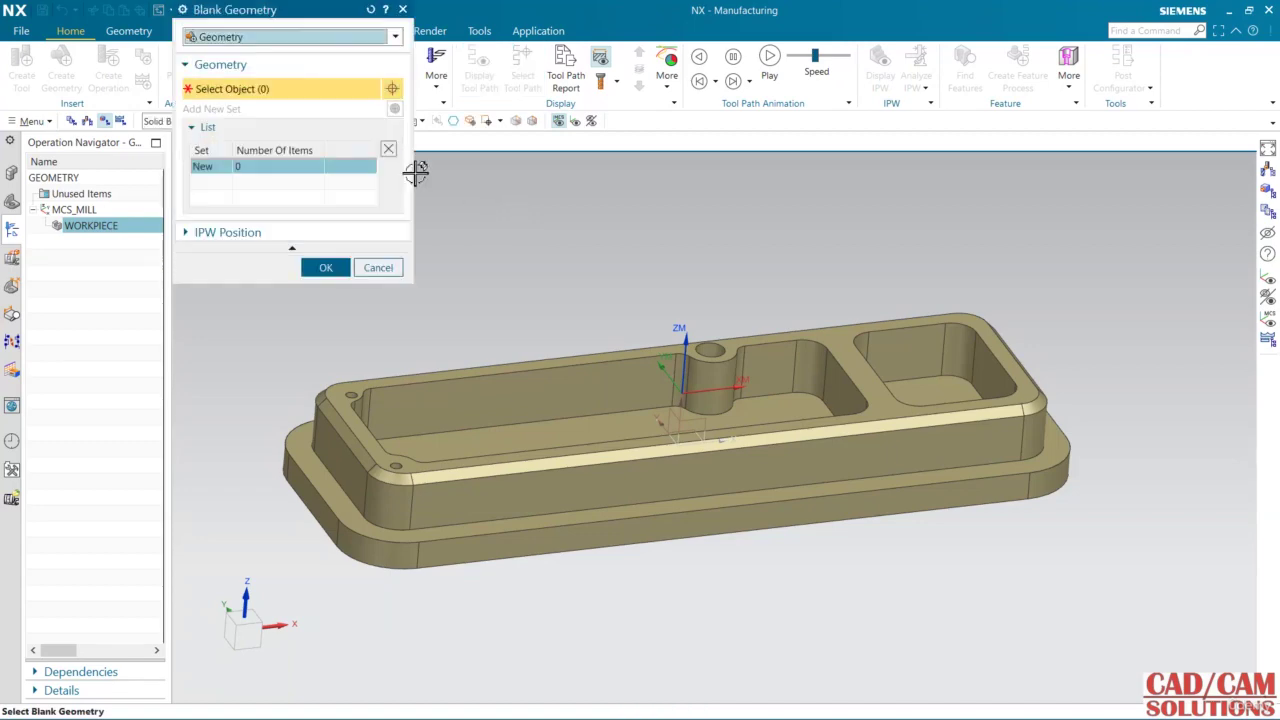
left_click(311, 37)
left_click(277, 83)
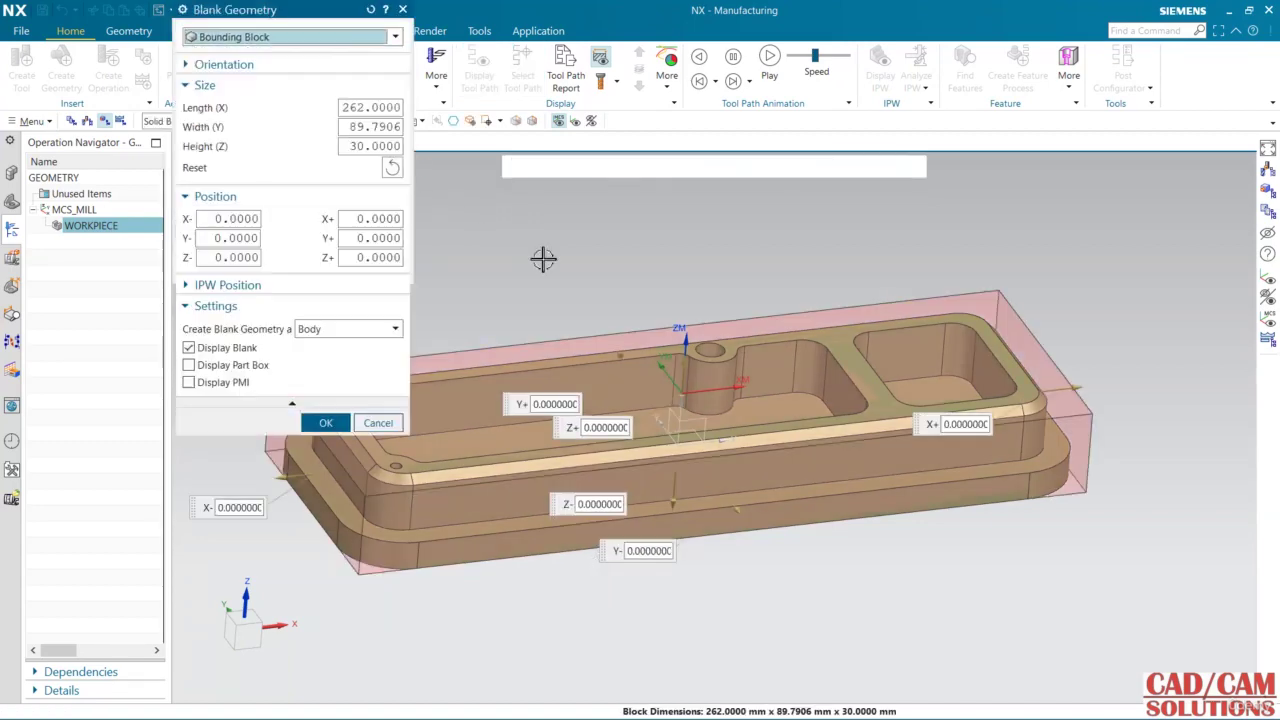
middle_click_drag(700, 294, 520, 323)
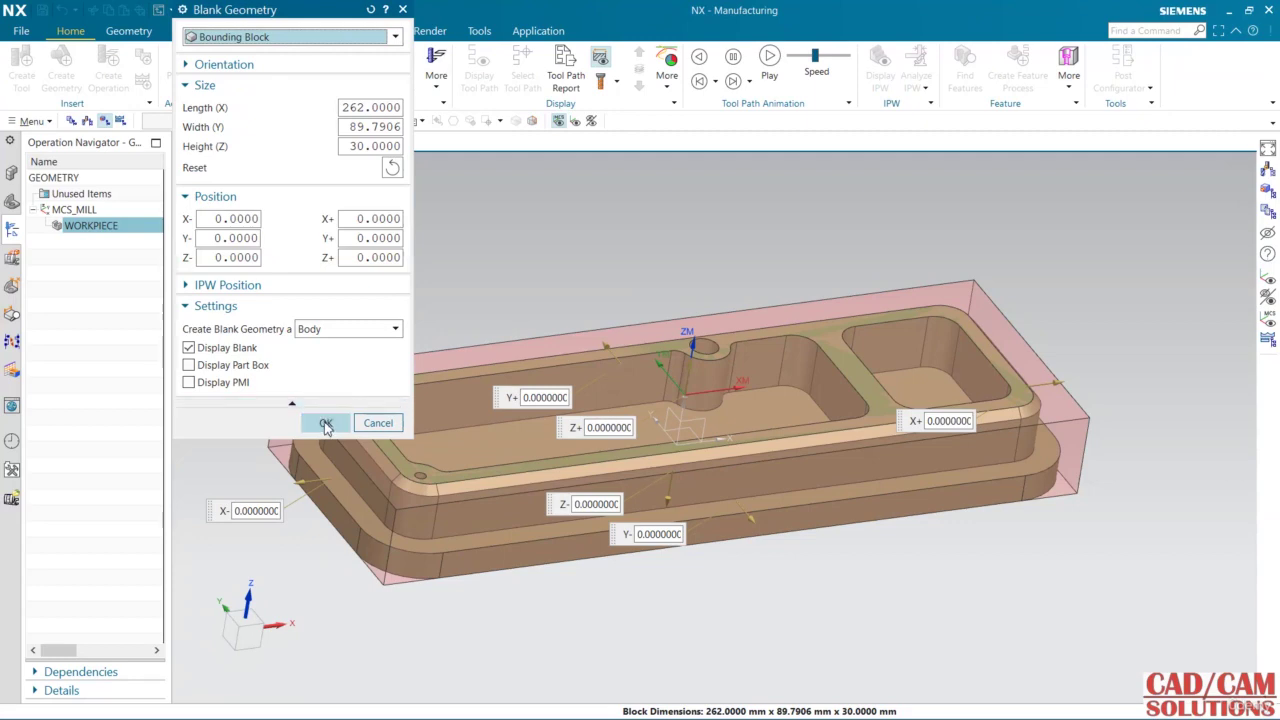
left_click(326, 424)
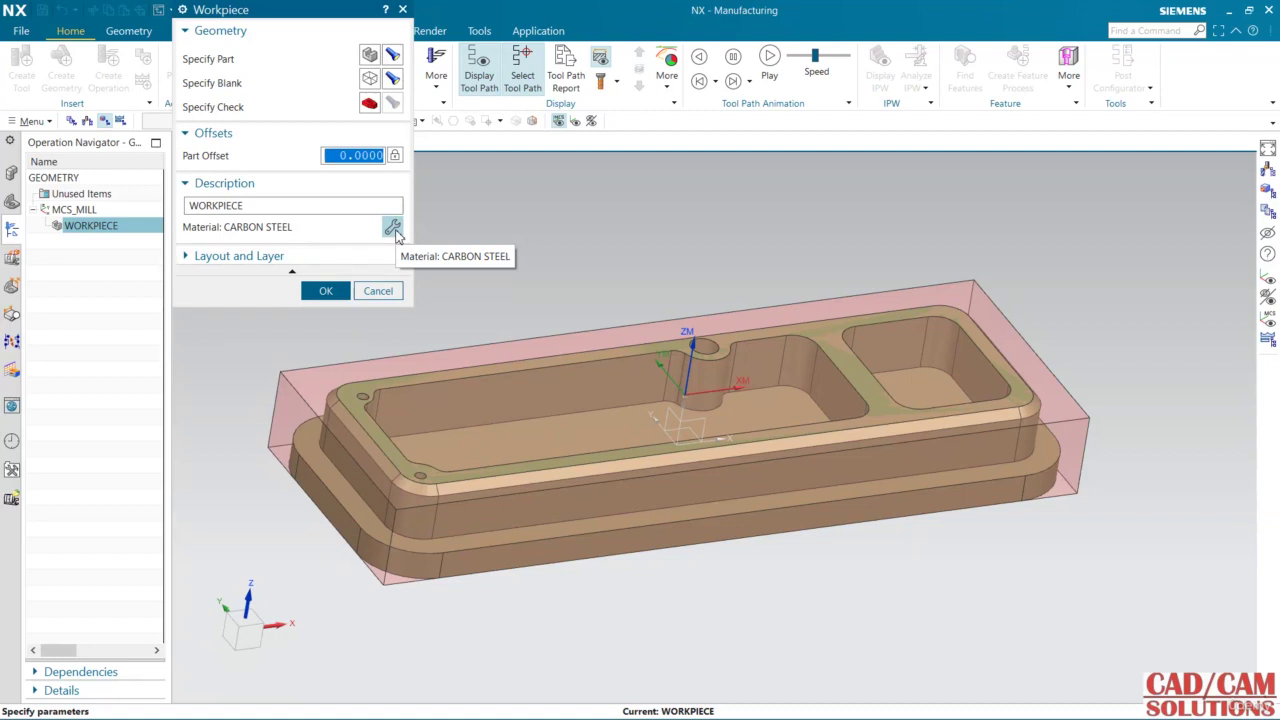
Assign the material HSM P20 Prehardened to WORKPIECE and accept the workpiece definition
left_click(391, 228)
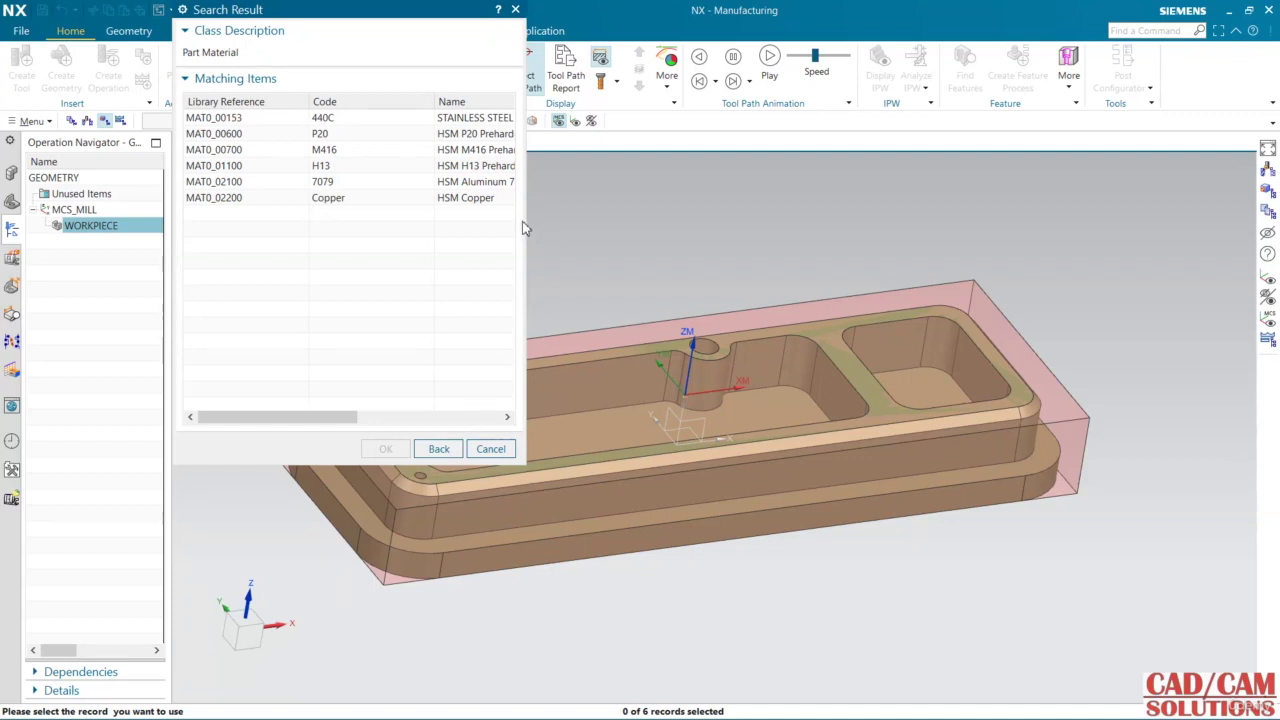
left_click(316, 137)
left_click(385, 449)
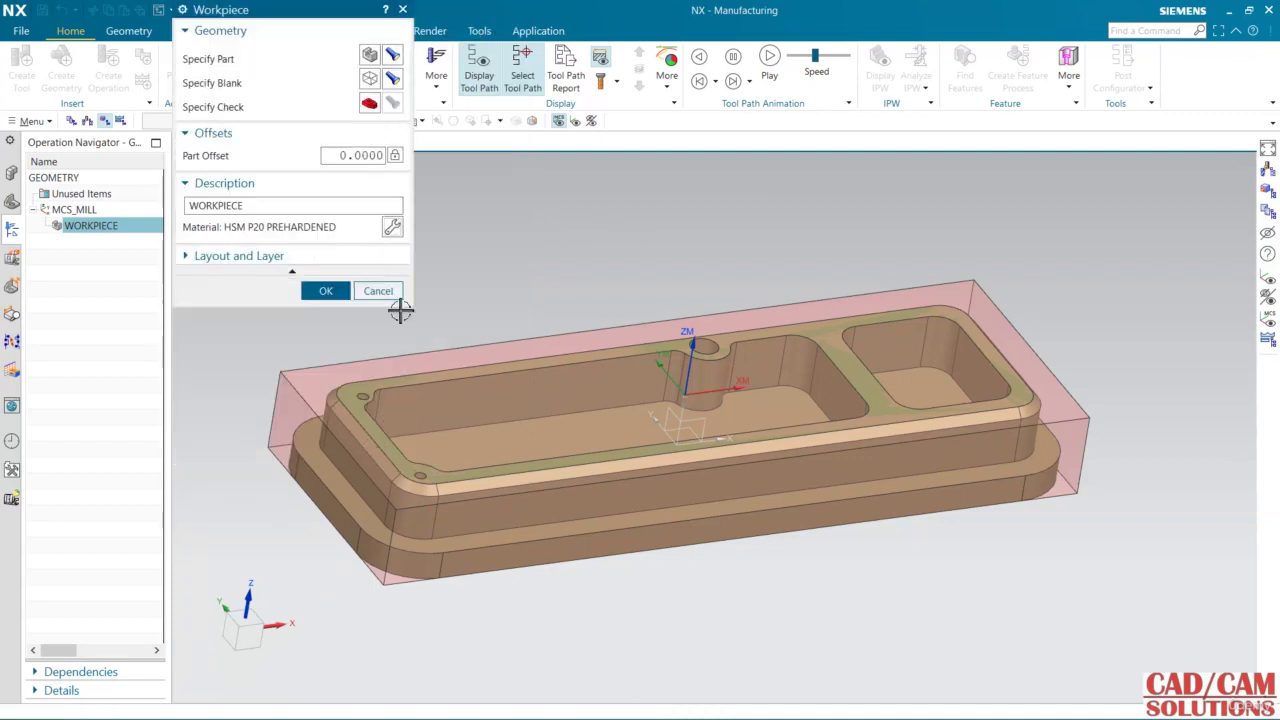
left_click(326, 291)
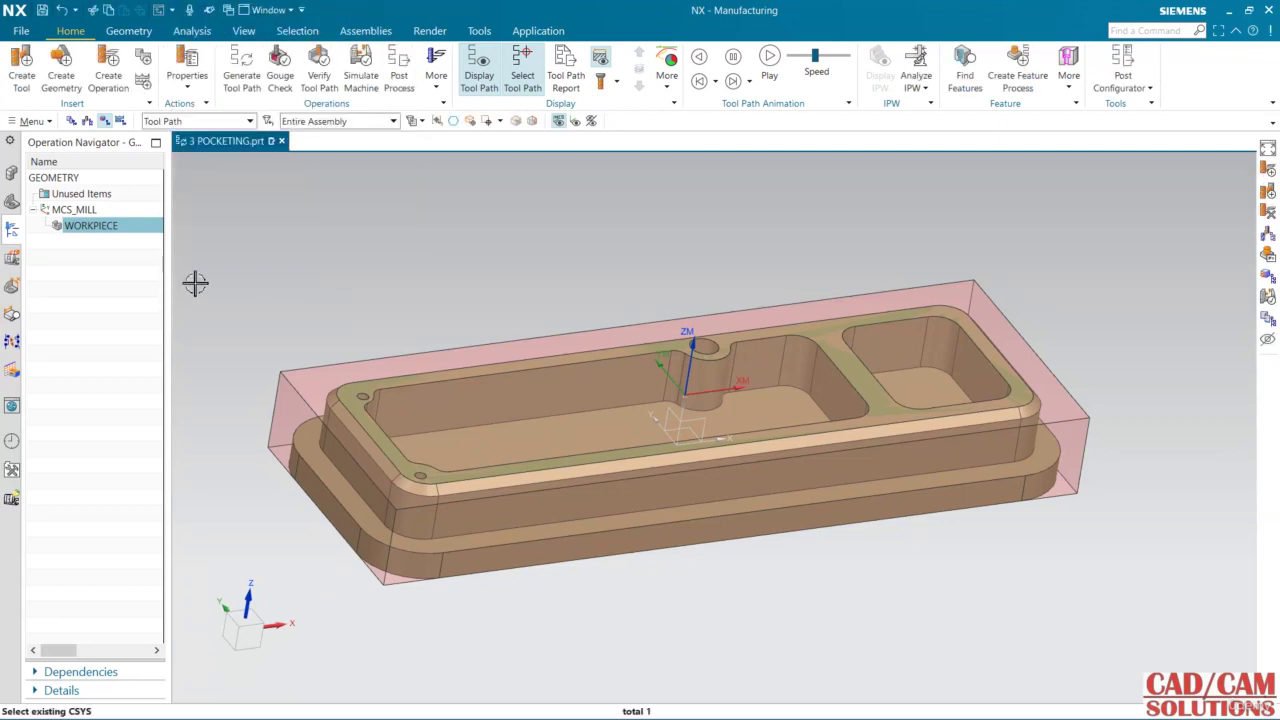
left_click(102, 253)
left_click(88, 211)
left_click(99, 231)
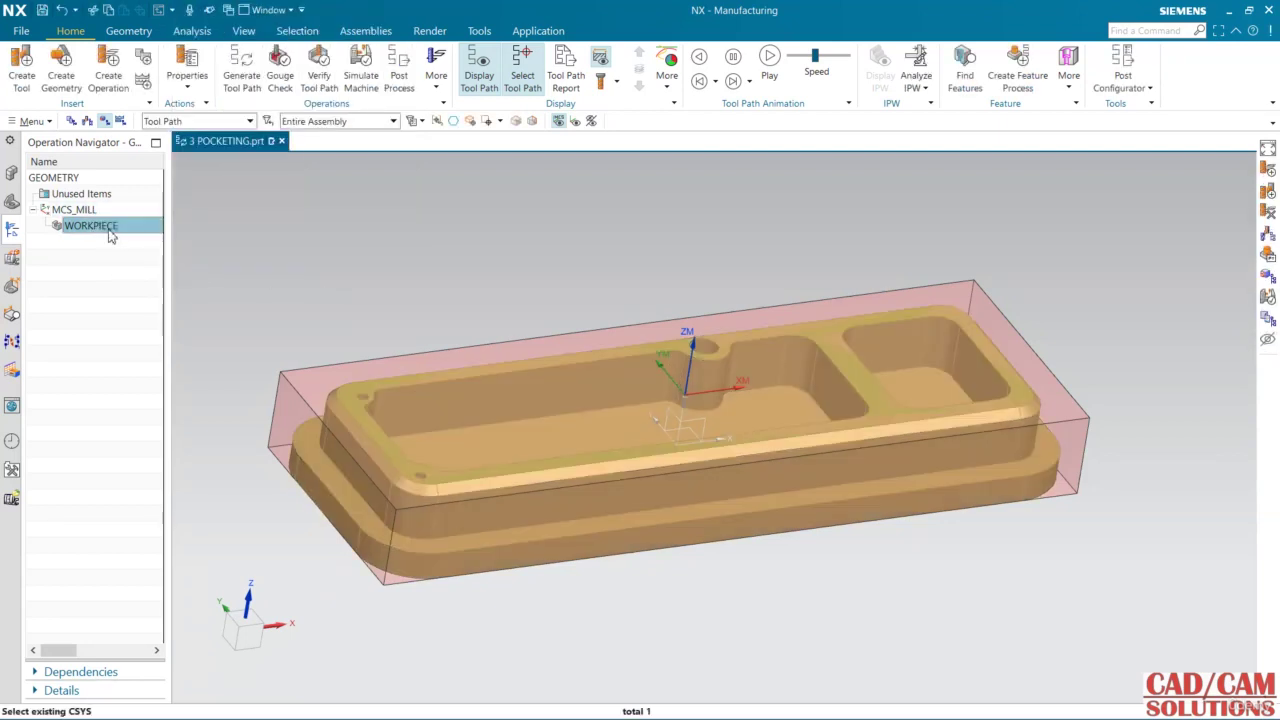
middle_click_drag(534, 286, 523, 289)
key("Escape")
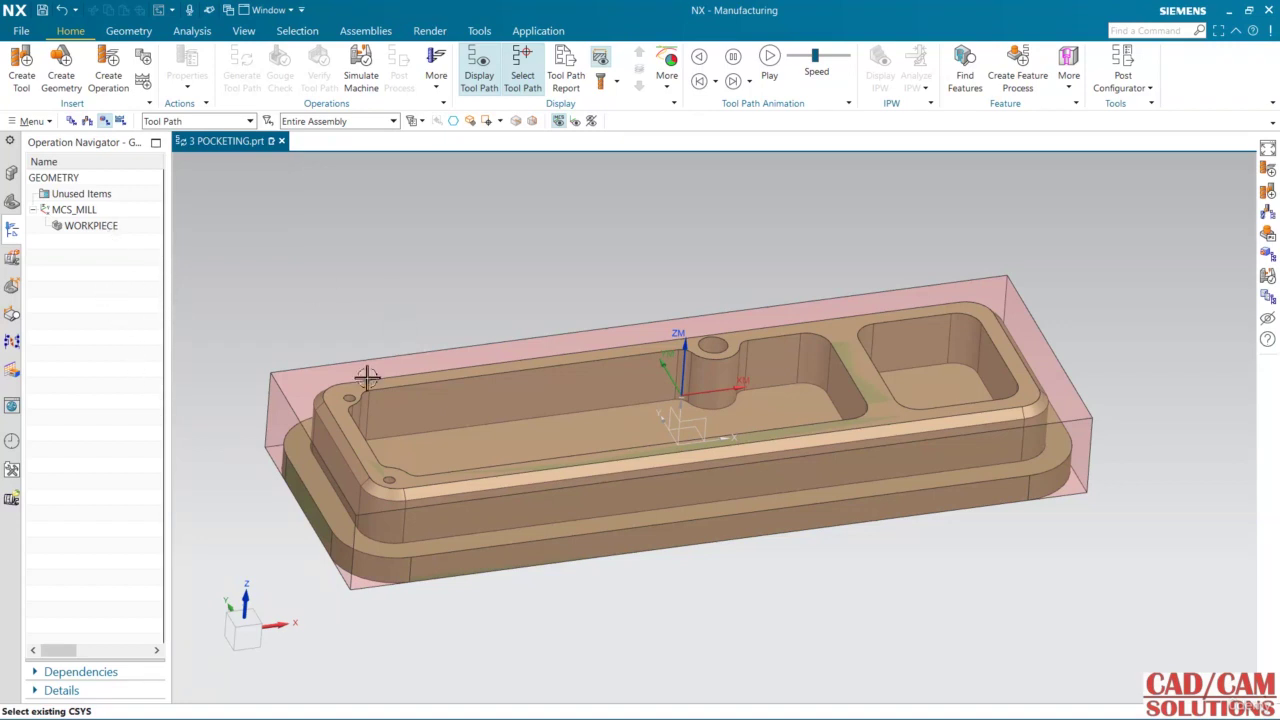
Turn off Display Blank in the blank geometry of WORKPIECE
double_click(92, 228)
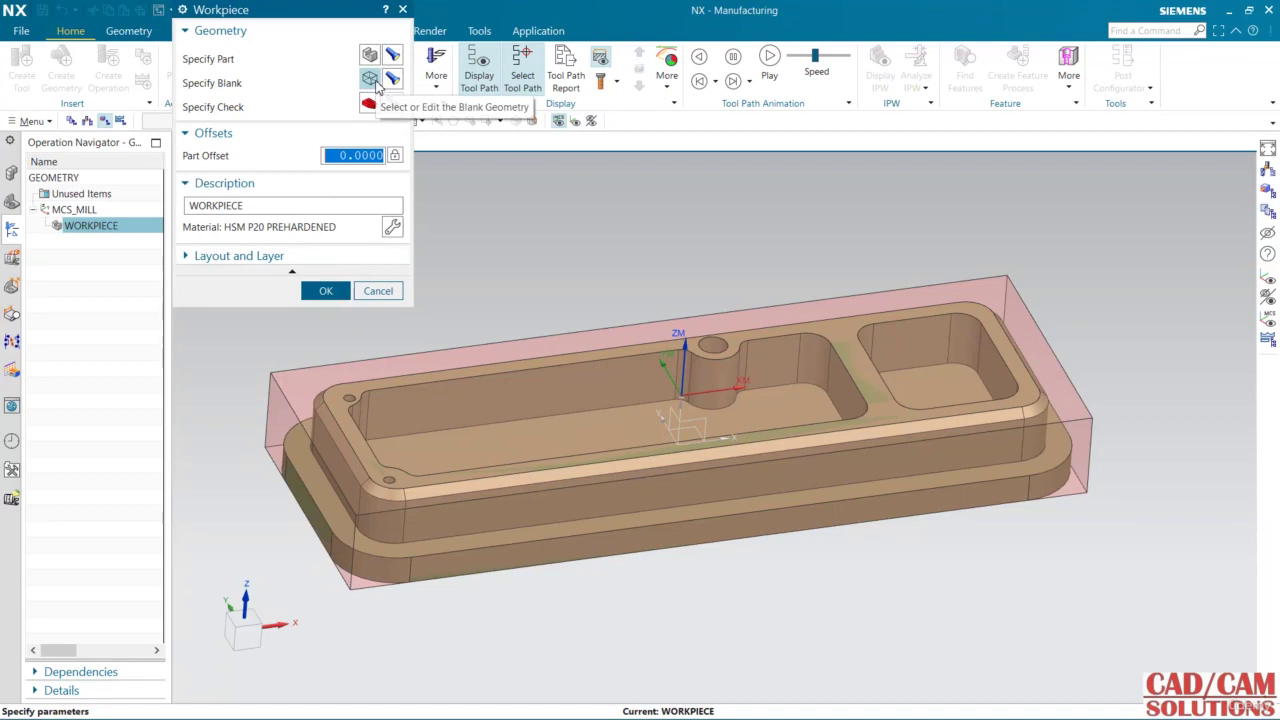
left_click(370, 80)
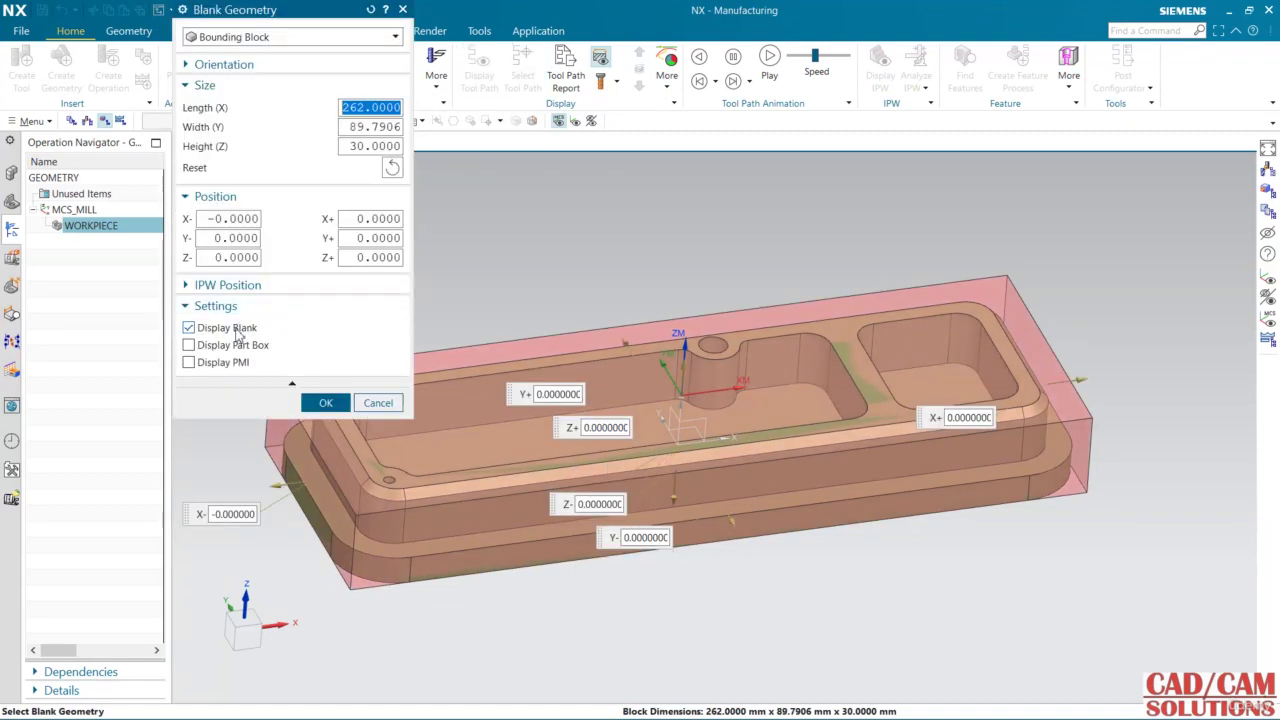
left_click(228, 330)
left_click(326, 402)
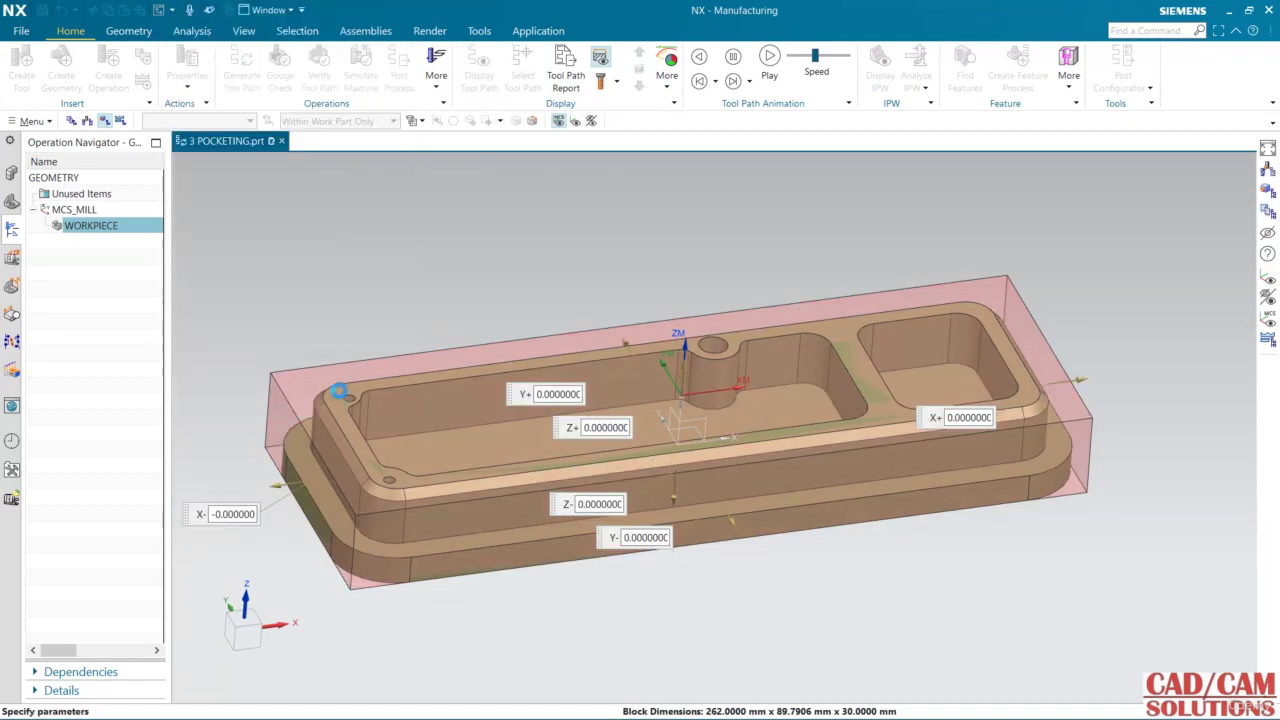
left_click(328, 291)
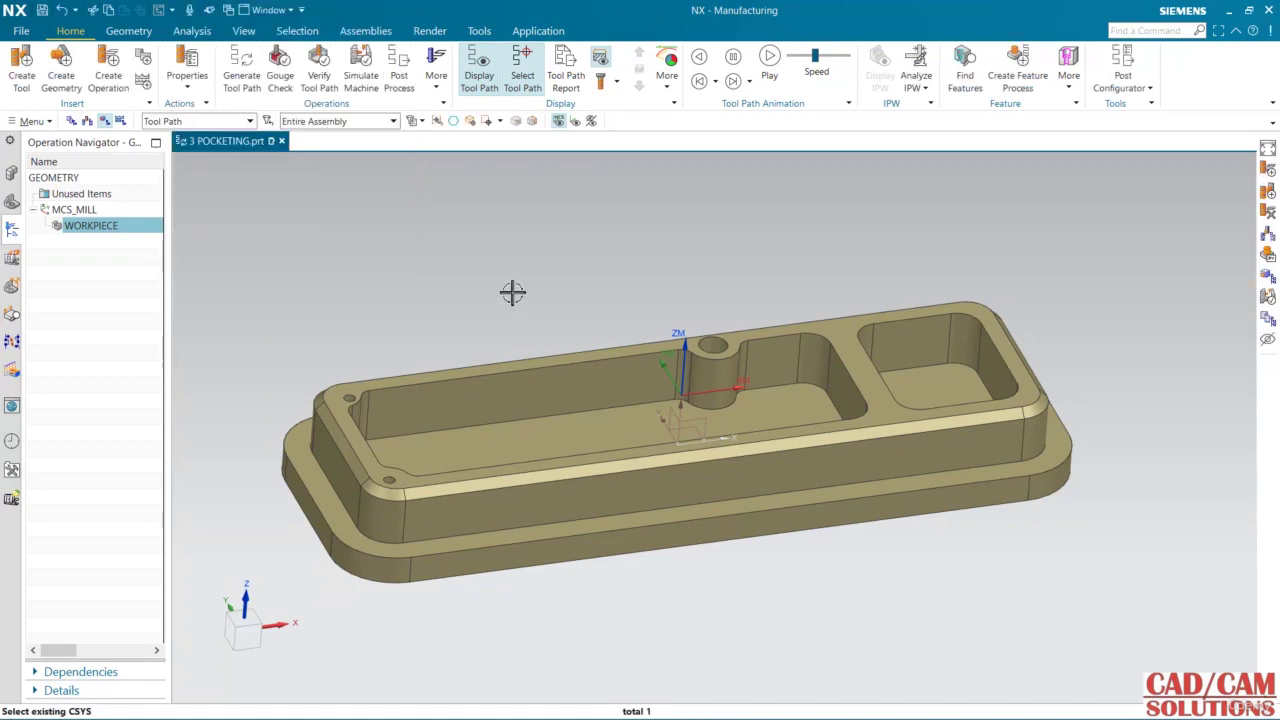
Switch the Operation Navigator to the machine tool view and display tool UGT0201_002 on the part
middle_click_drag(514, 291, 520, 300)
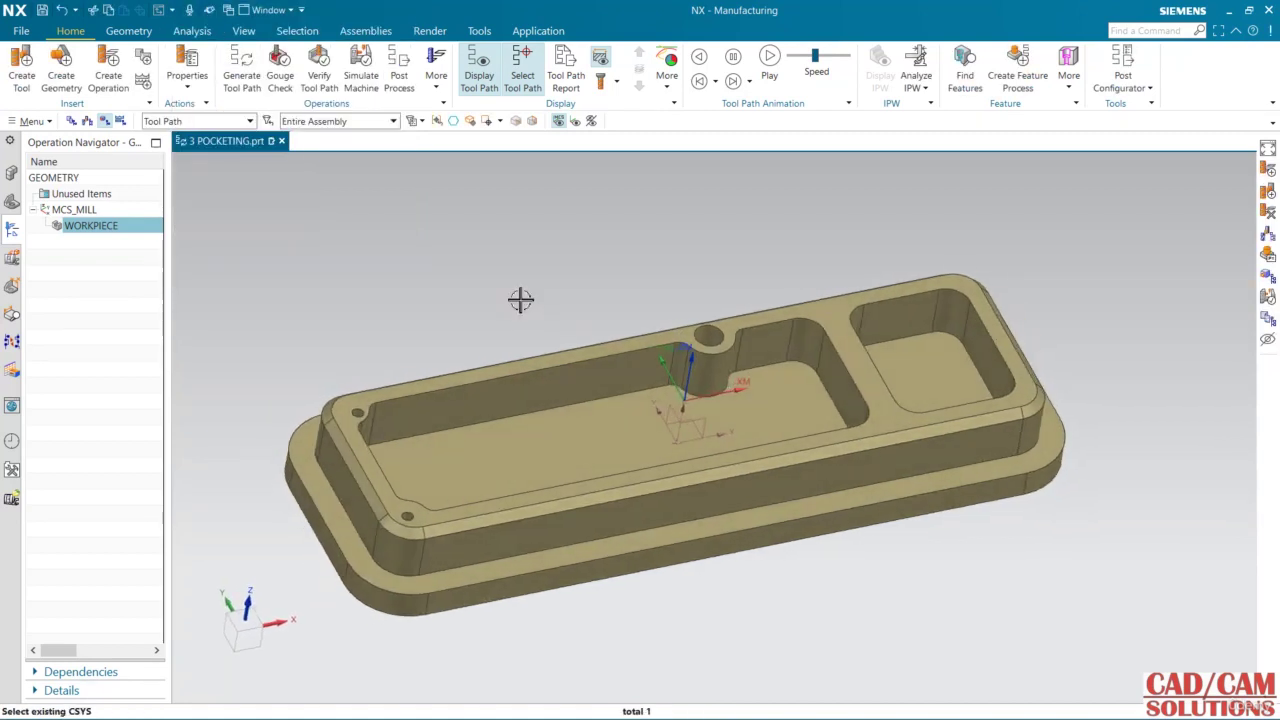
left_click(87, 121)
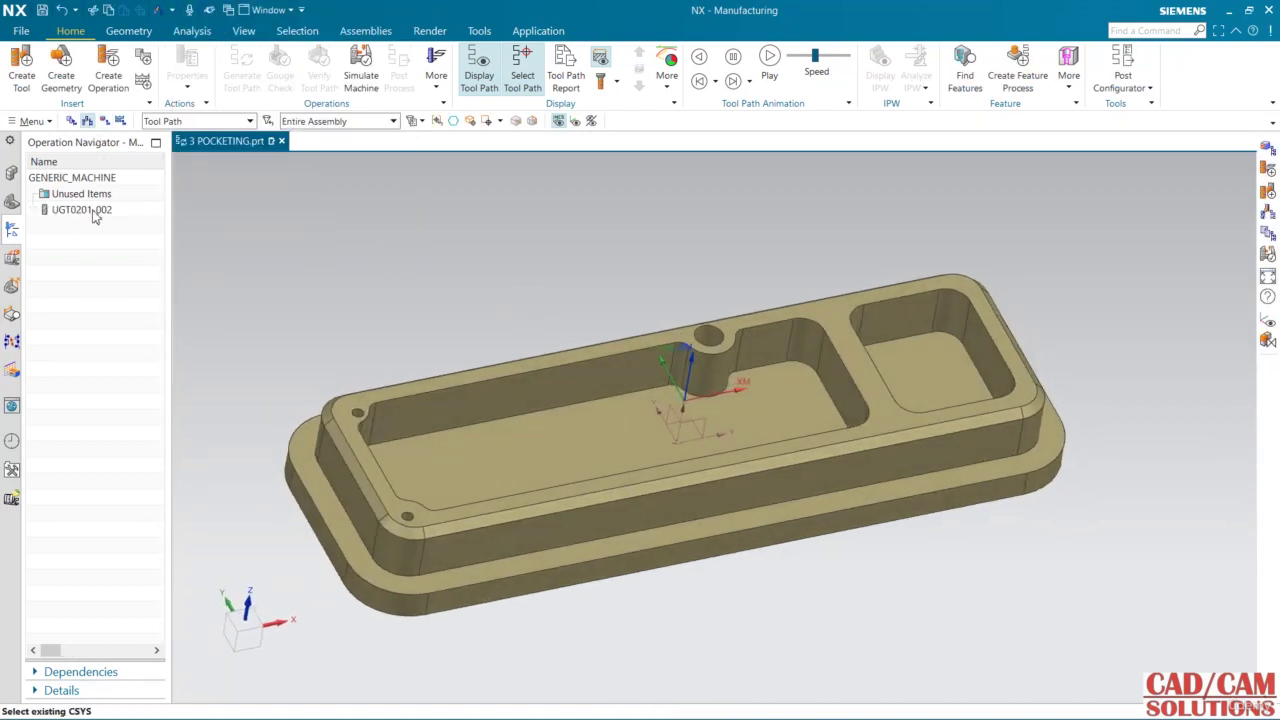
left_click(94, 210)
mouse_move(509, 318)
middle_mouse_down()
mouse_move(503, 266)
mouse_move(463, 291)
mouse_move(489, 280)
mouse_move(506, 308)
middle_mouse_up()
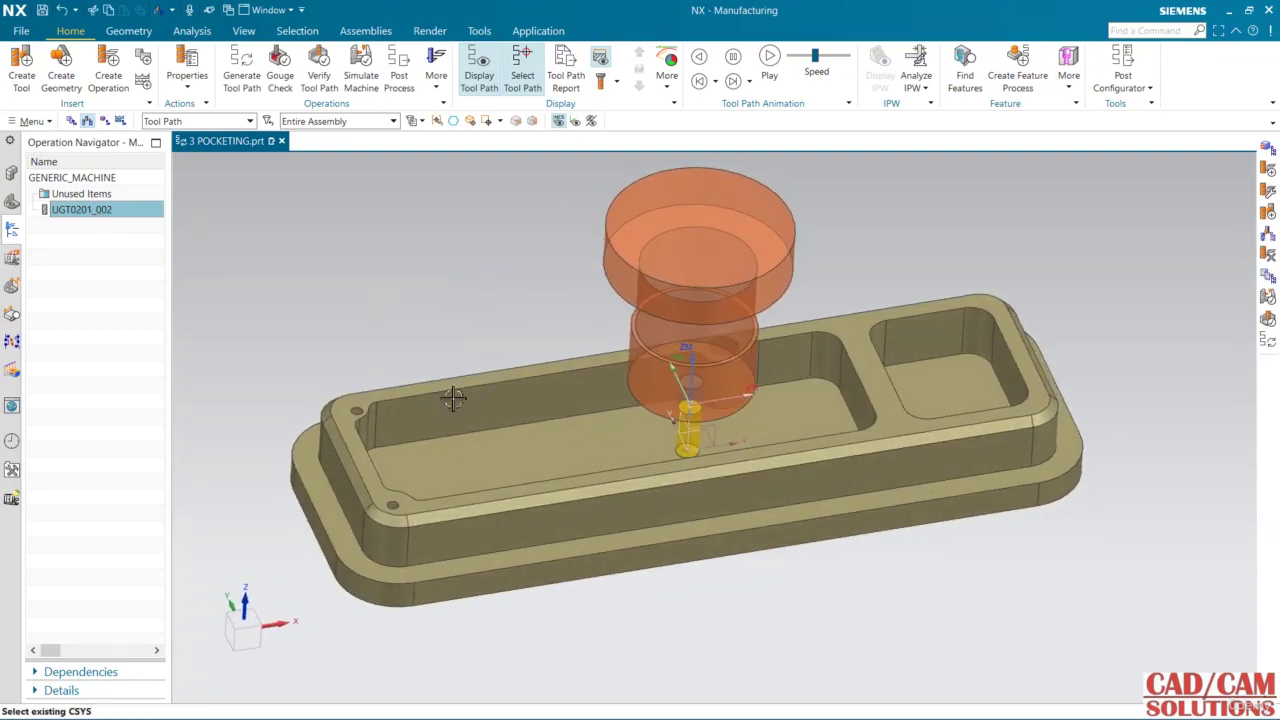
Set the tool number, adjust register and cutcom register of end mill UGT0201_002 to 1
double_click(100, 210)
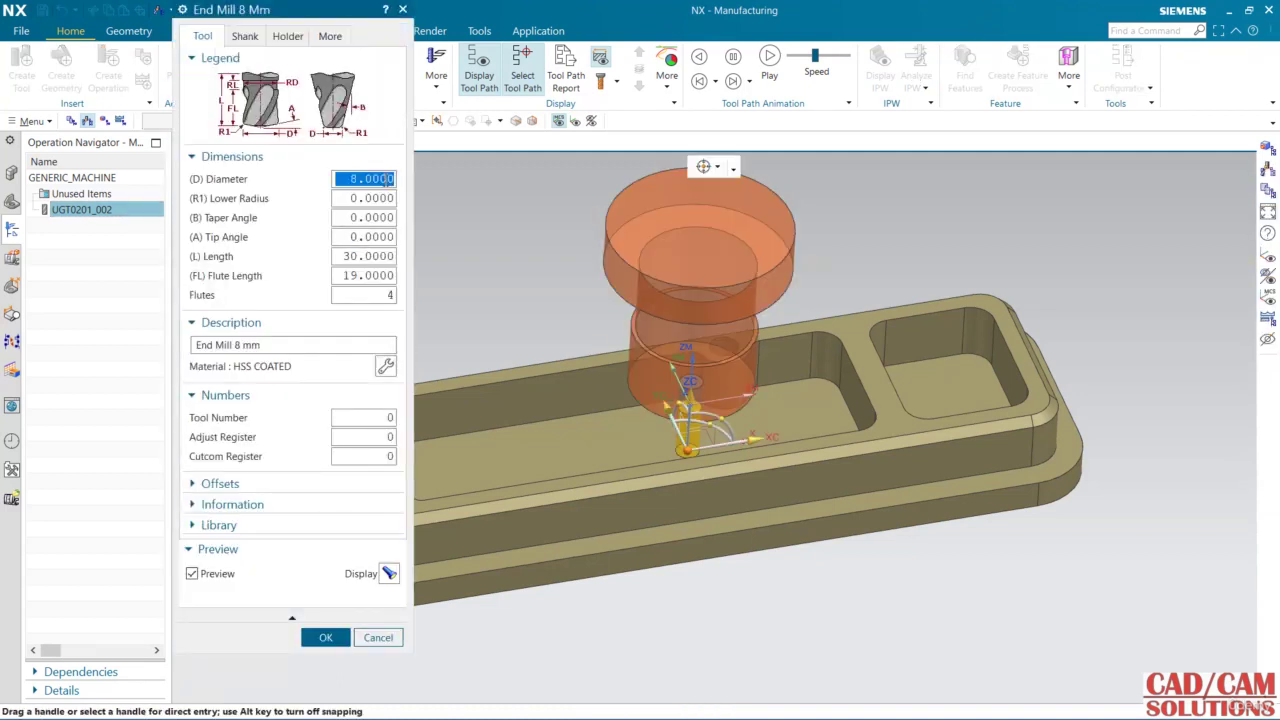
double_click(390, 419)
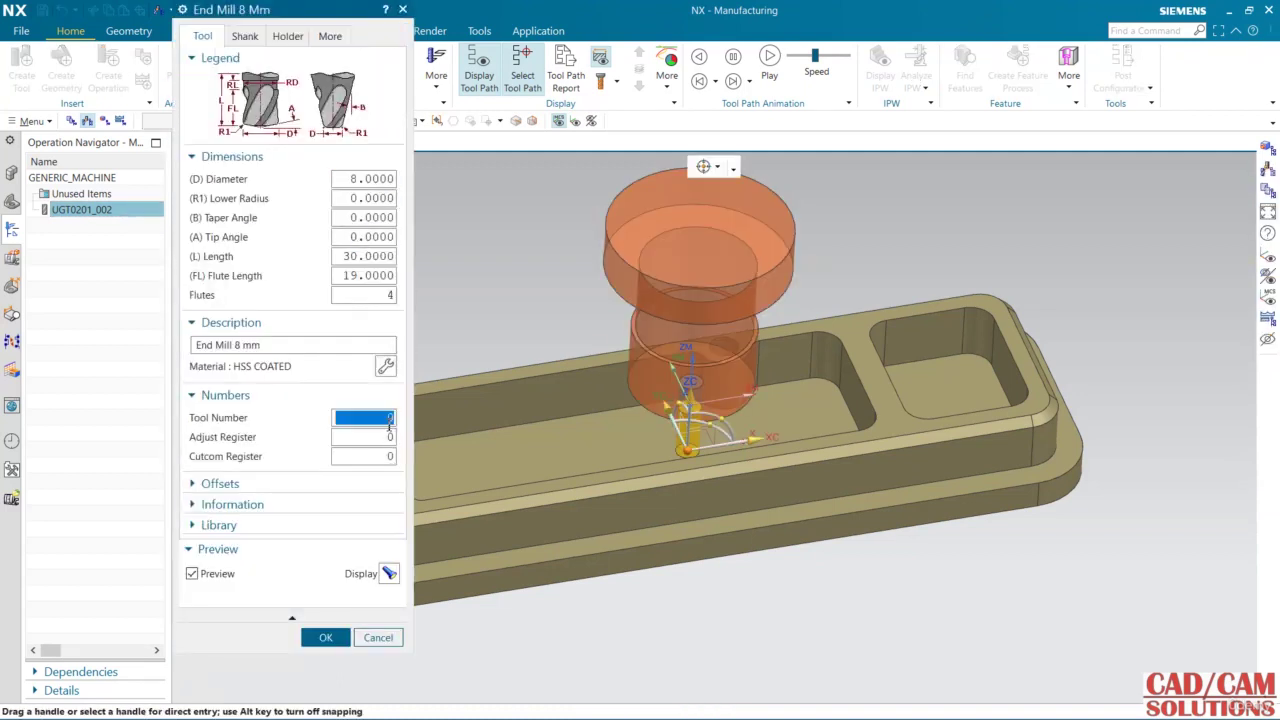
type("1")
double_click(382, 440)
type("1")
double_click(383, 457)
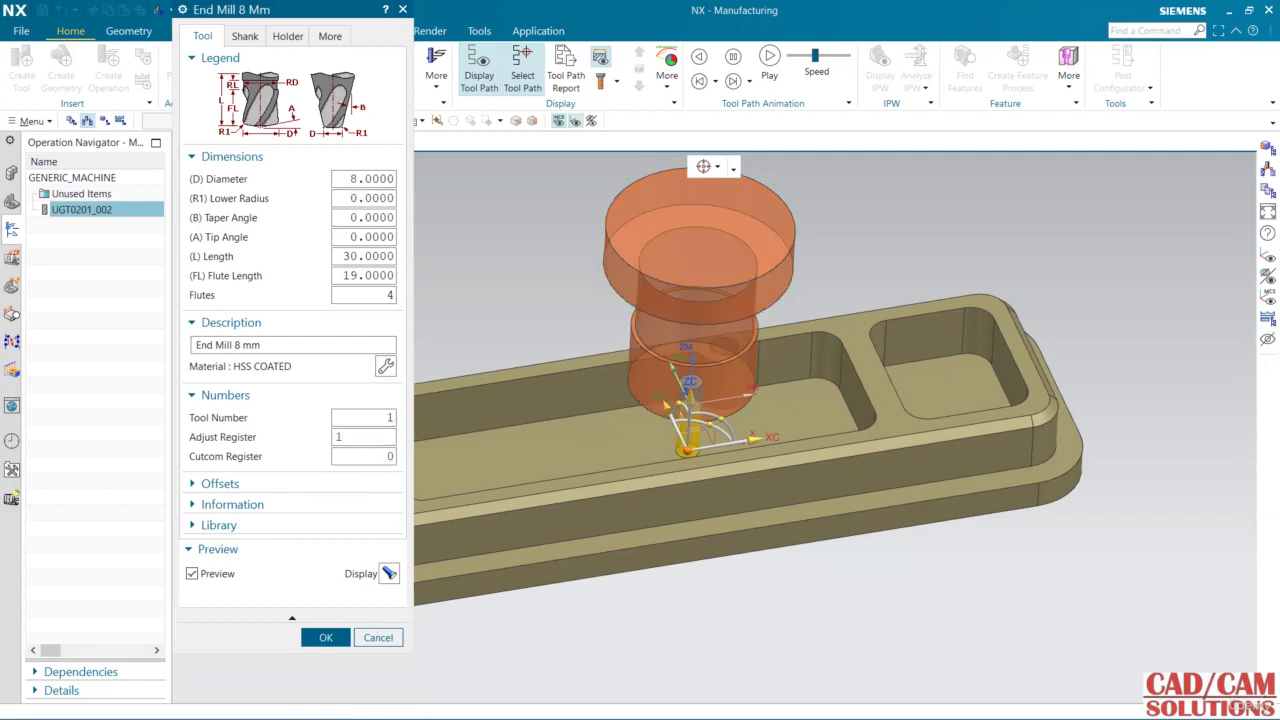
type("1")
middle_click(451, 394)
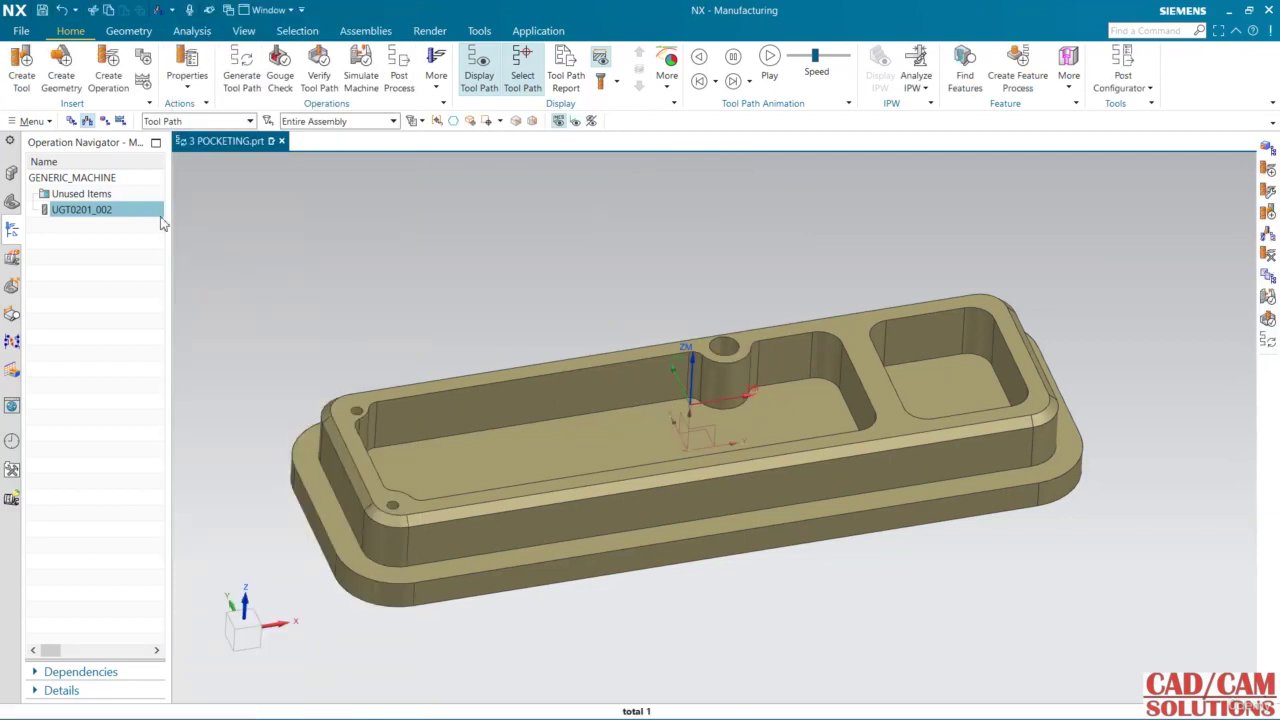
Create a mill_planar POCKETING operation with tool UGT0201_002, geometry WORKPIECE and method MILL_FINISH
left_click(108, 76)
left_click(281, 106)
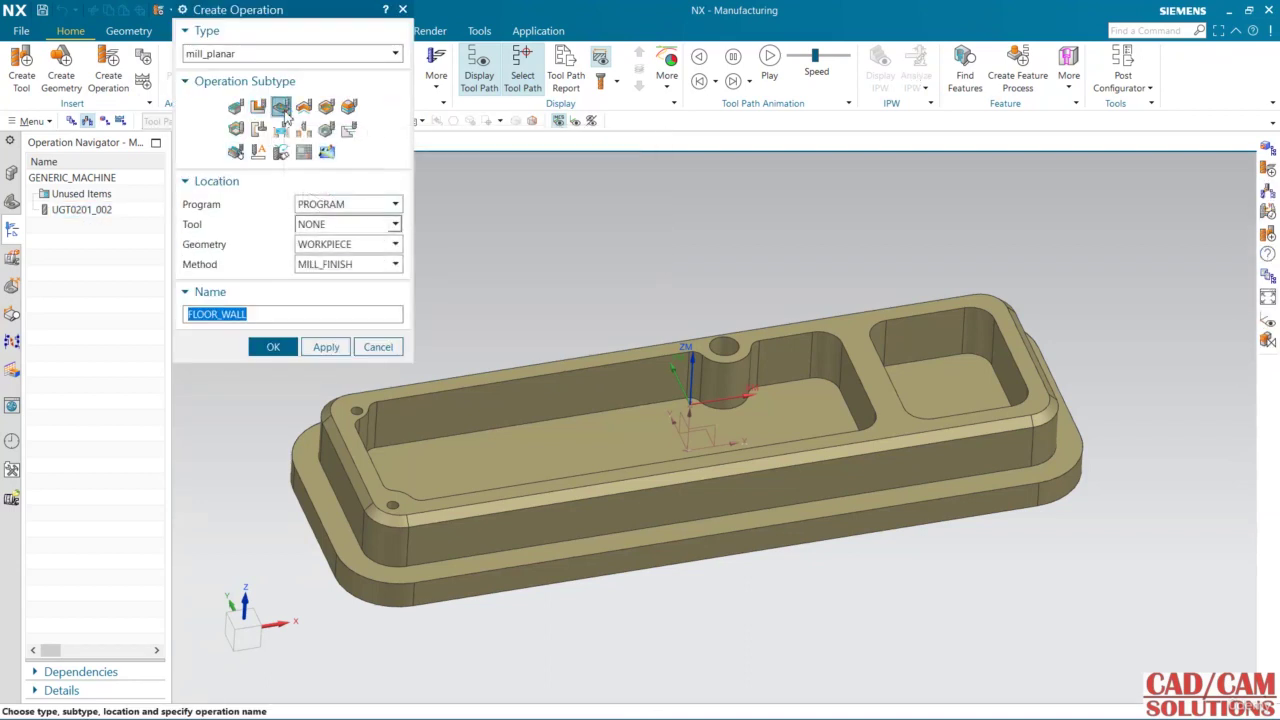
left_click(90, 209)
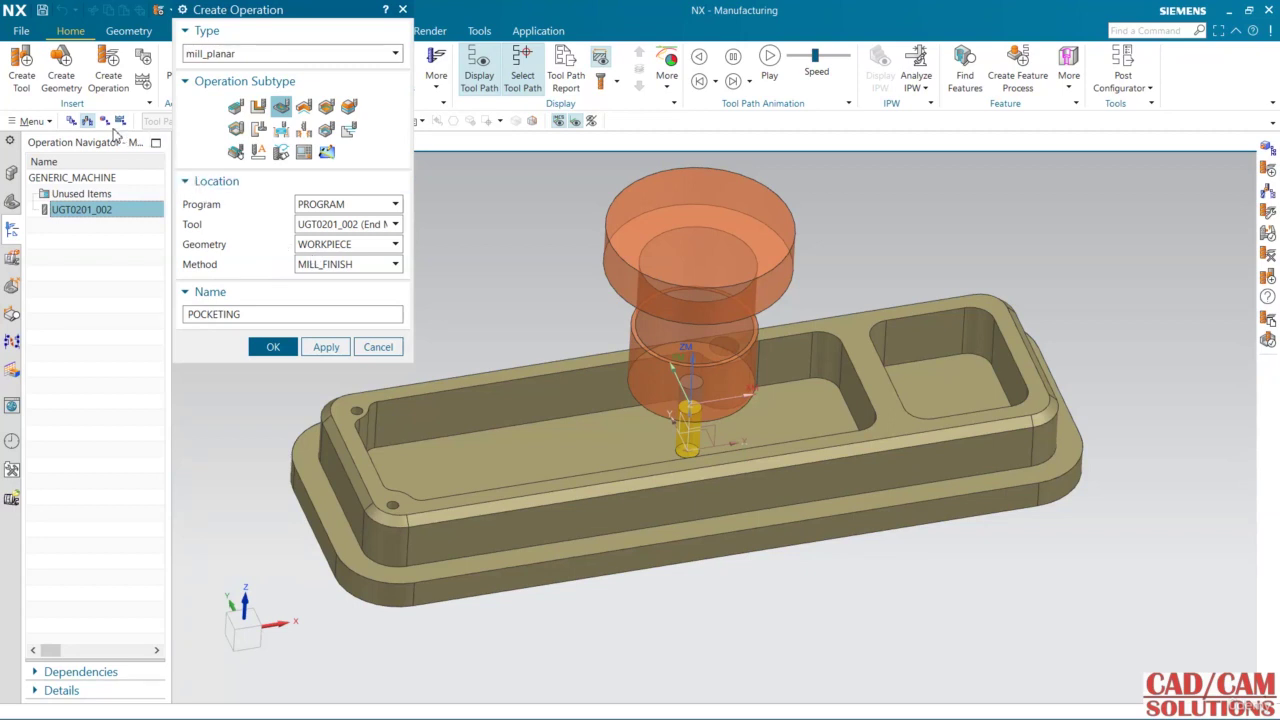
left_click(273, 347)
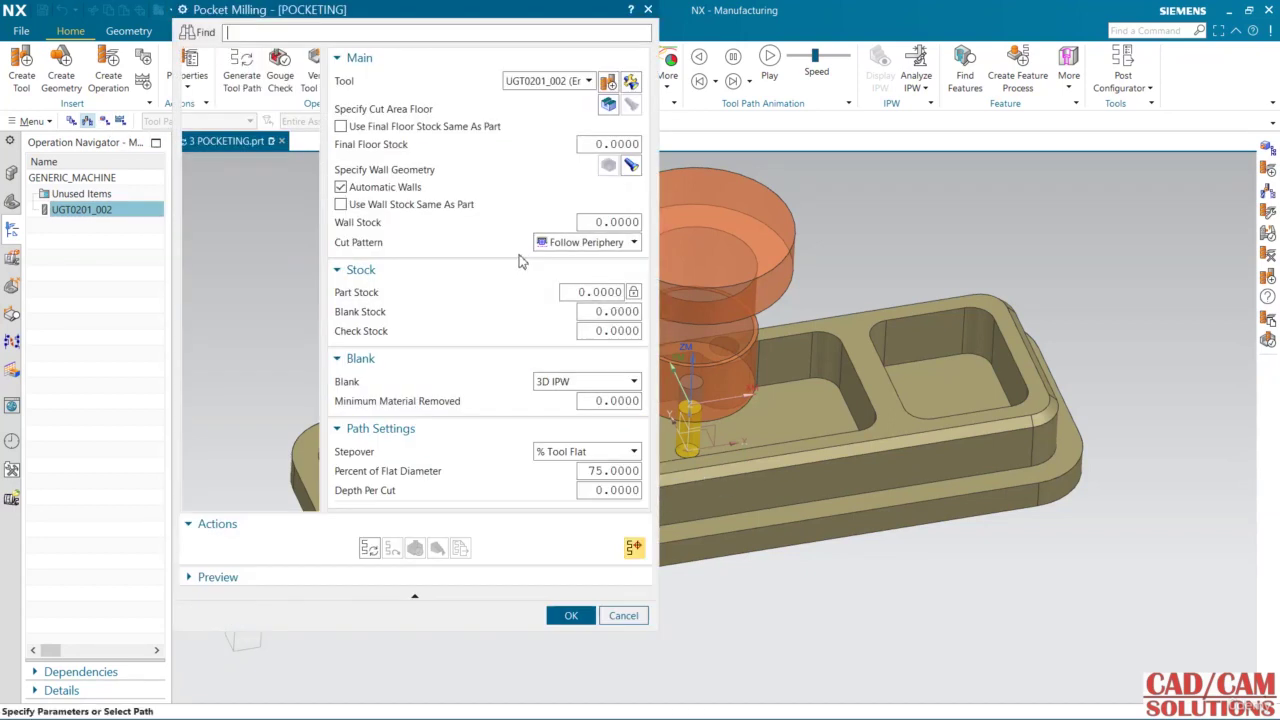
scroll(823, 310, "down", 1)
middle_click_drag(811, 313, 946, 296, "shift")
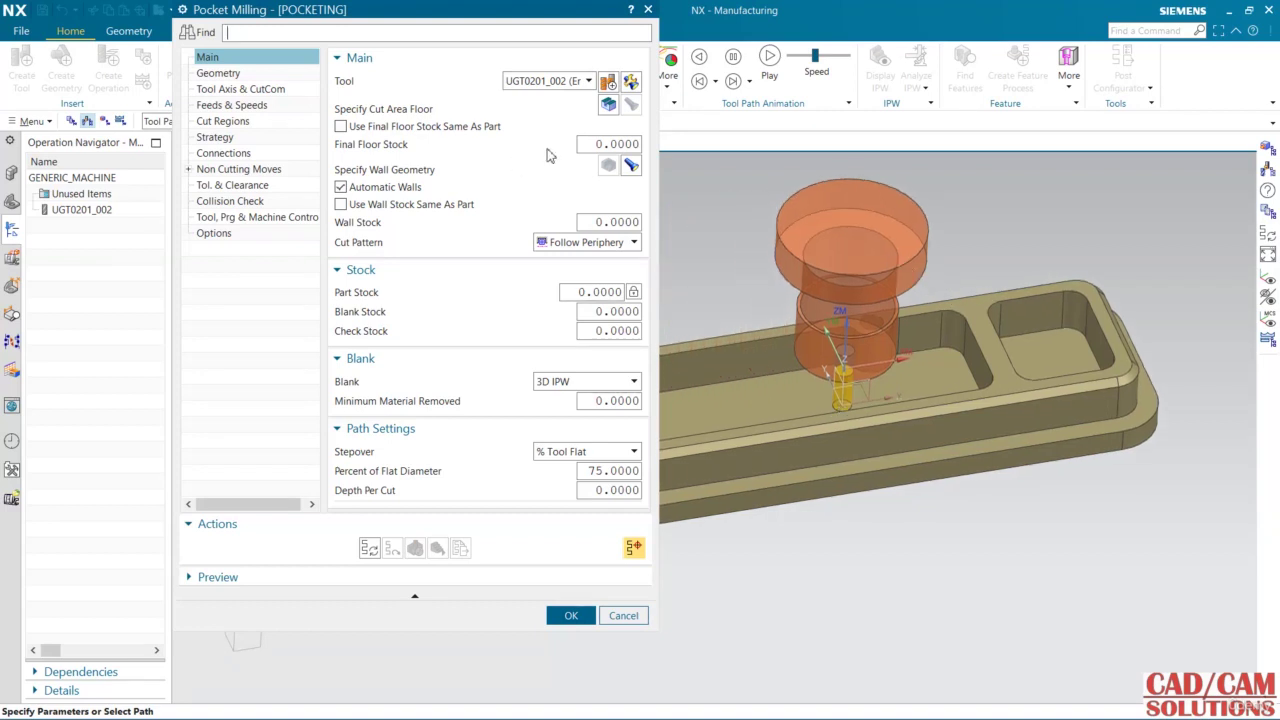
Specify the cut area floor with the large pocket's floor and the small pocket's floor as two separate sets
left_click(609, 106)
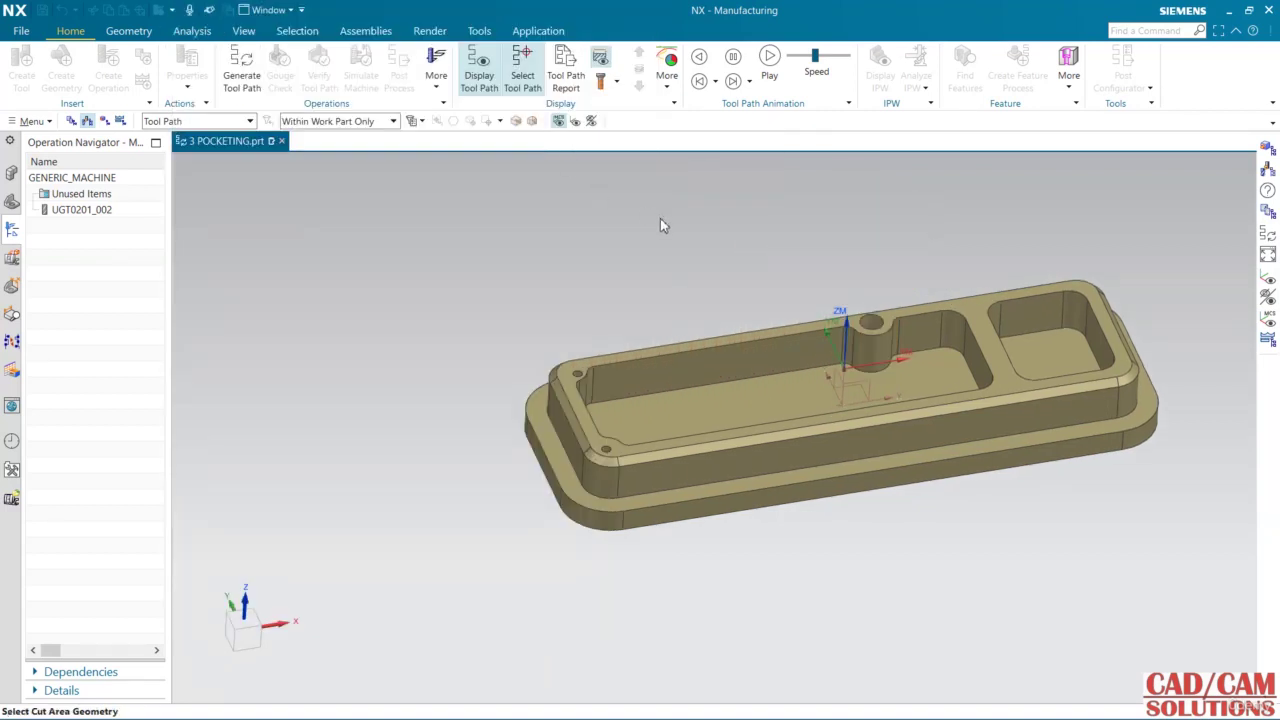
left_click(711, 410)
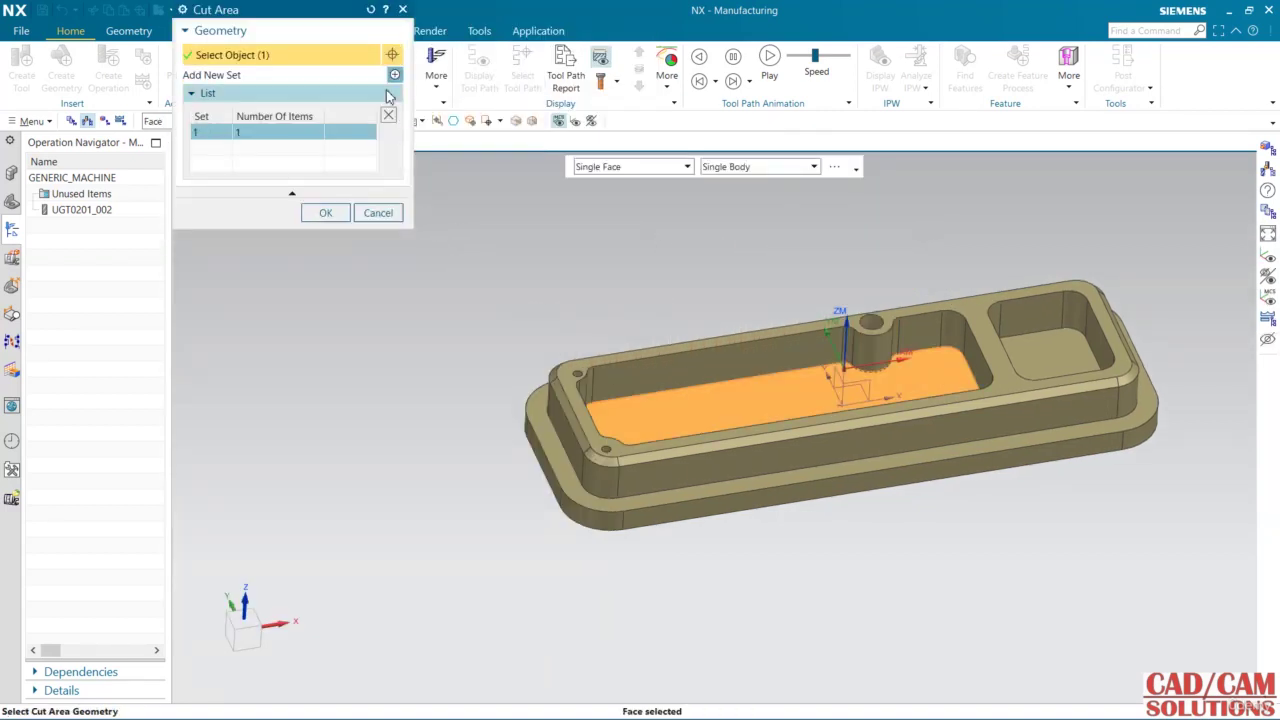
left_click(395, 75)
left_click(1043, 354)
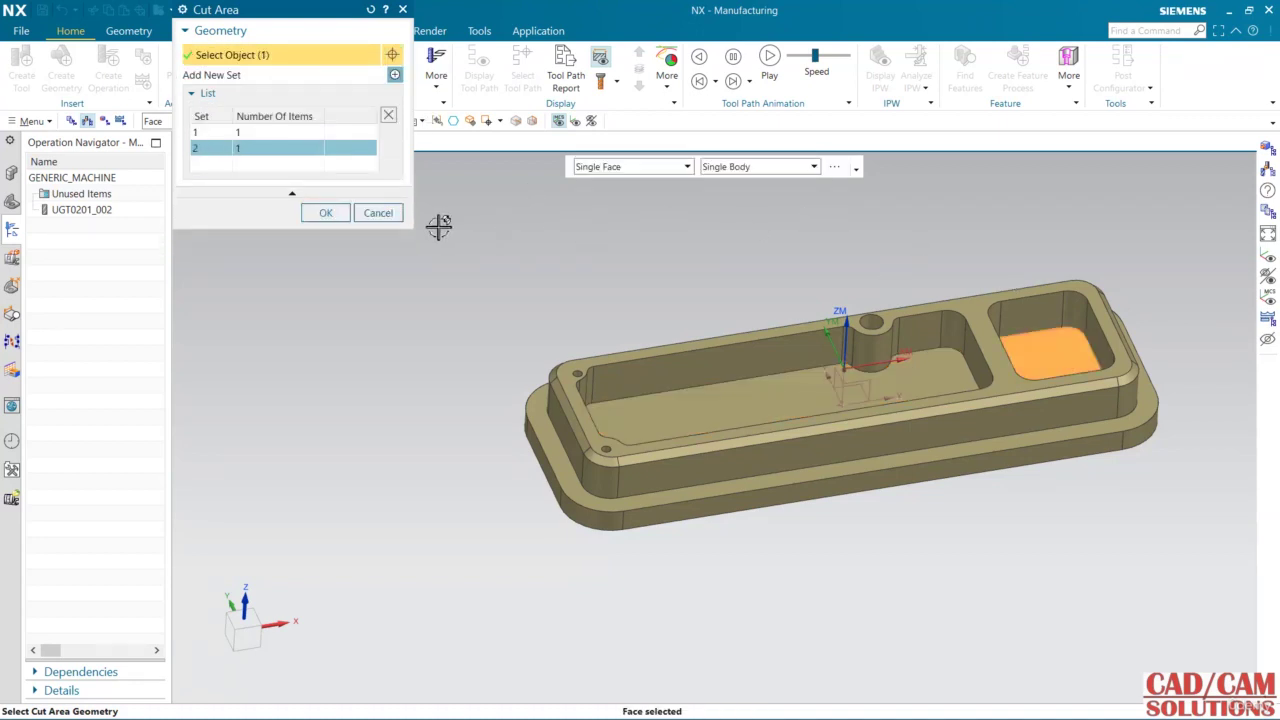
left_click(326, 213)
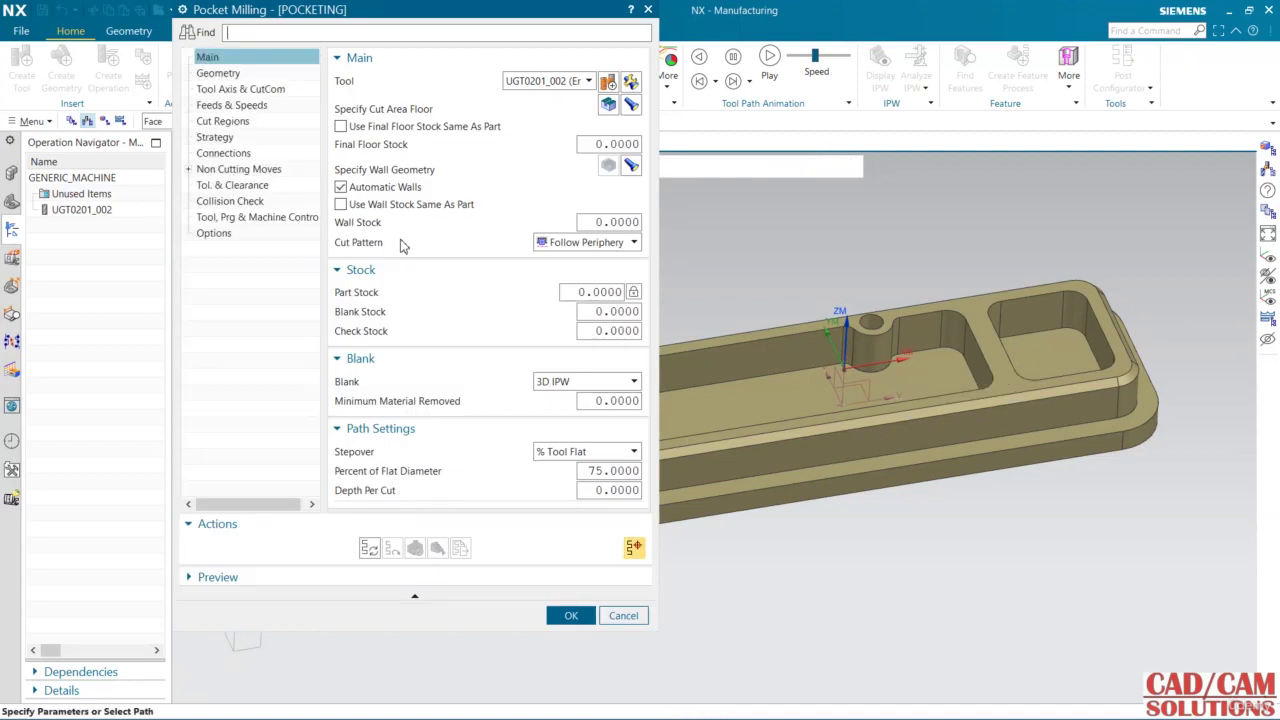
Make the final floor stock and wall stock the same as the part, and set the blank to Blank Geometry
left_click(350, 130)
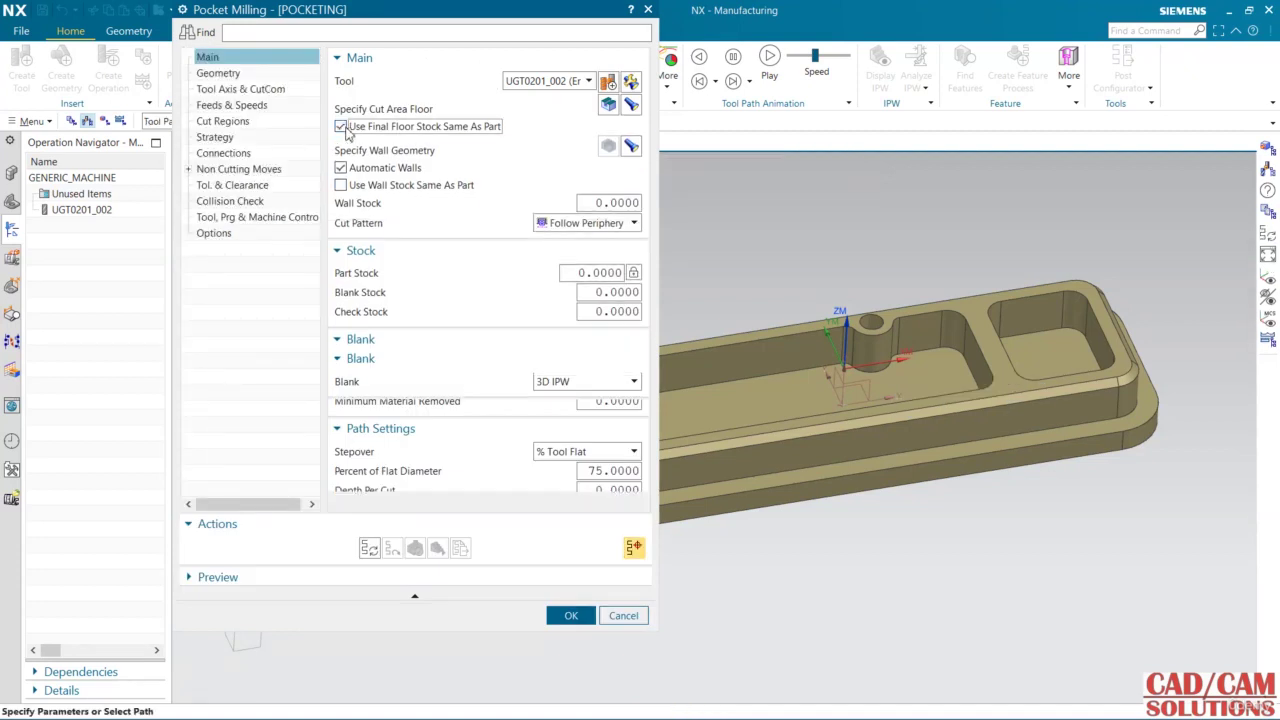
left_click(342, 186)
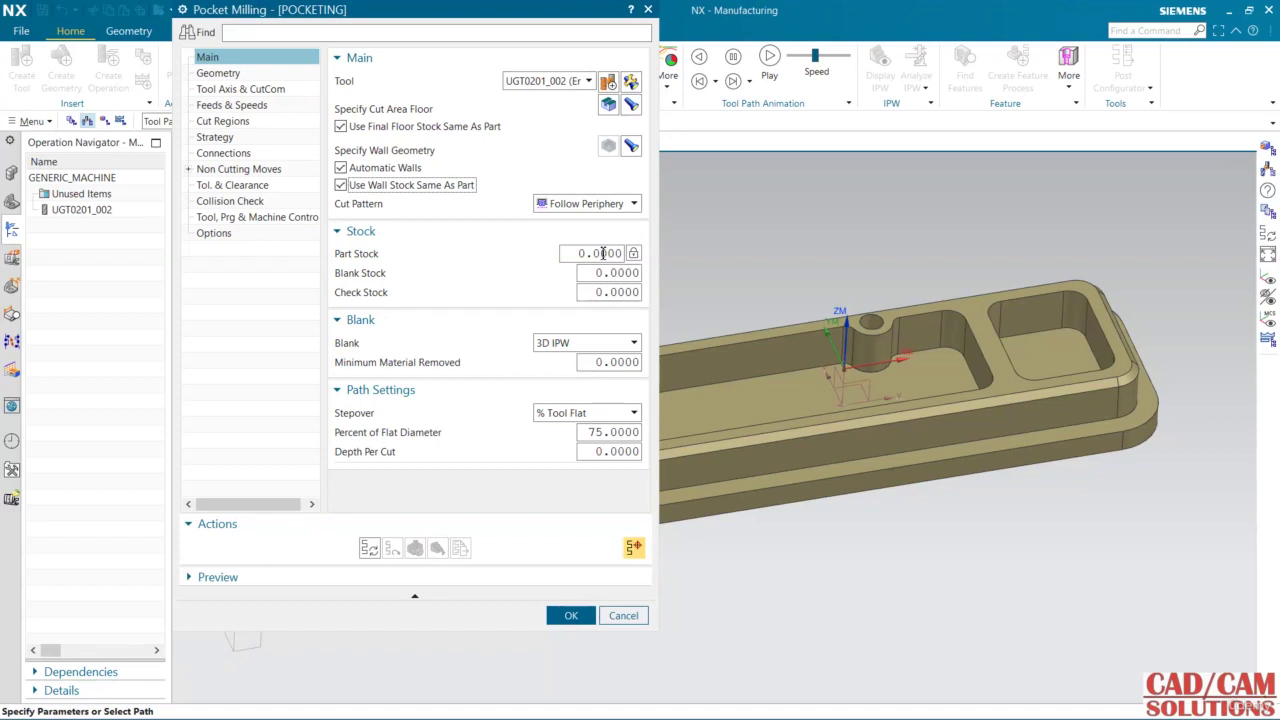
left_click_drag(432, 15, 284, 44)
left_click(412, 372)
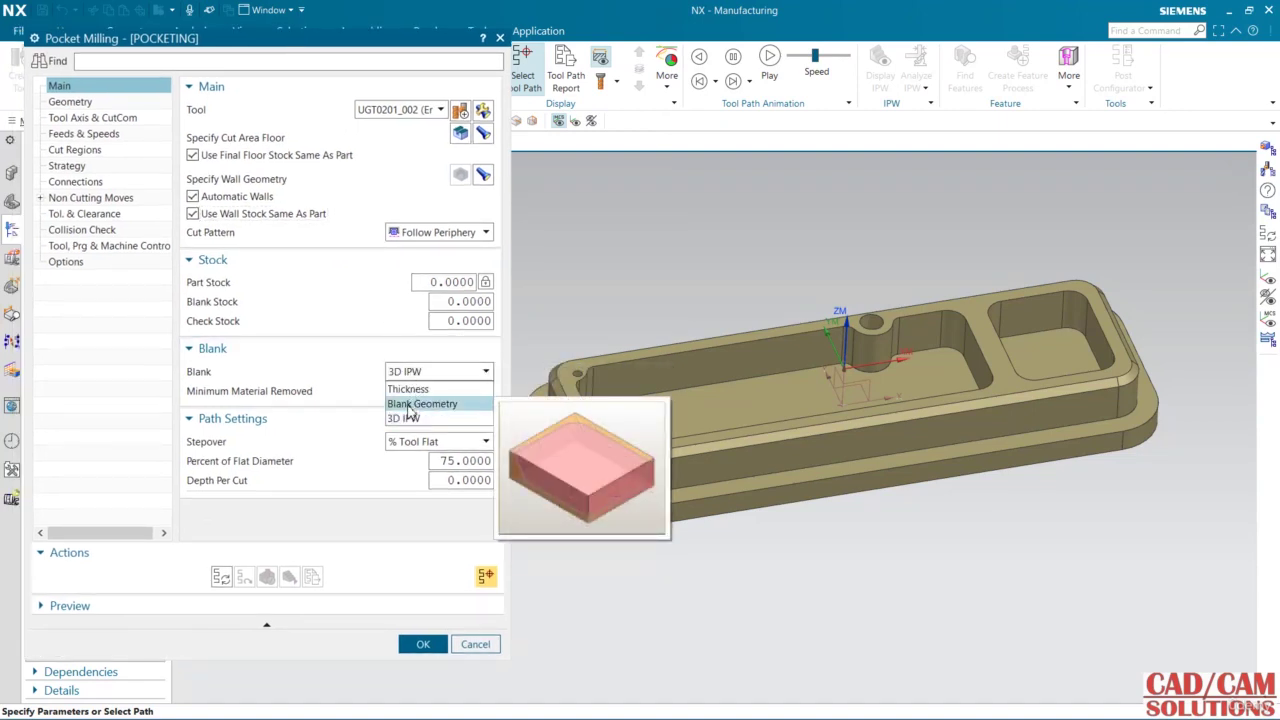
left_click(420, 404)
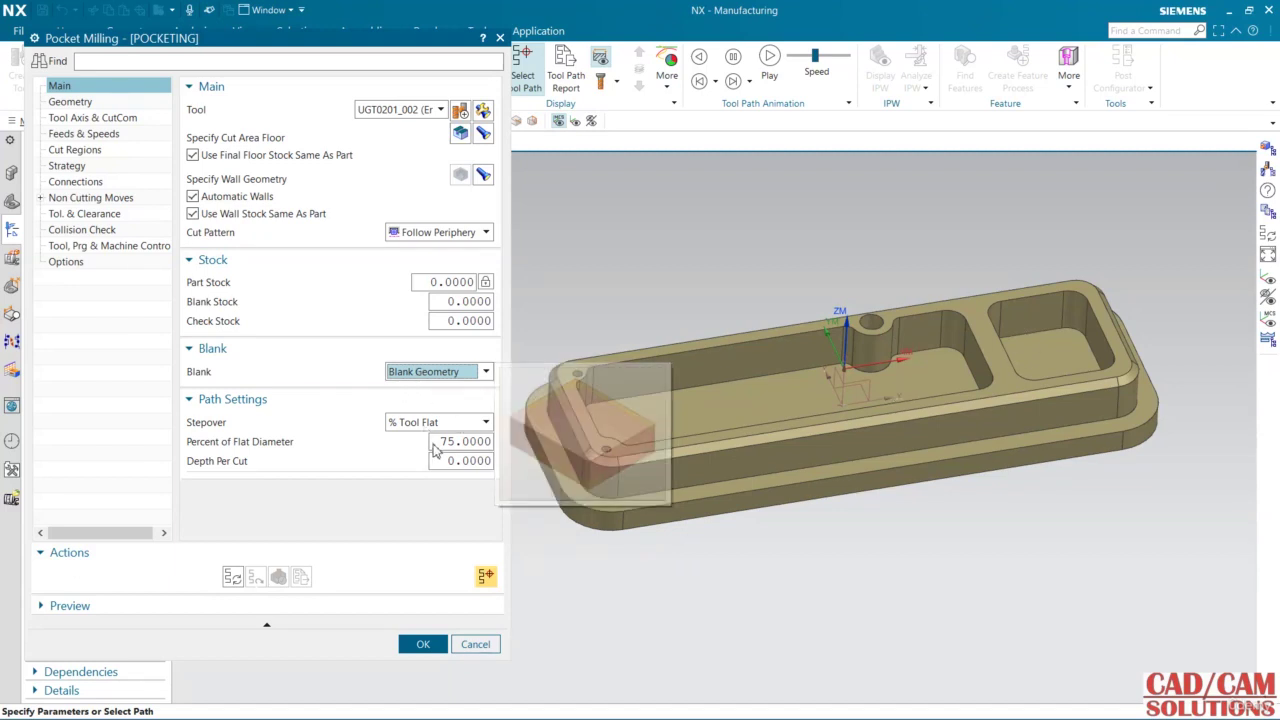
Set the stepover's percent of flat diameter to 50 and generate the tool path, dismissing the flute length warning
double_click(462, 441)
type("50")
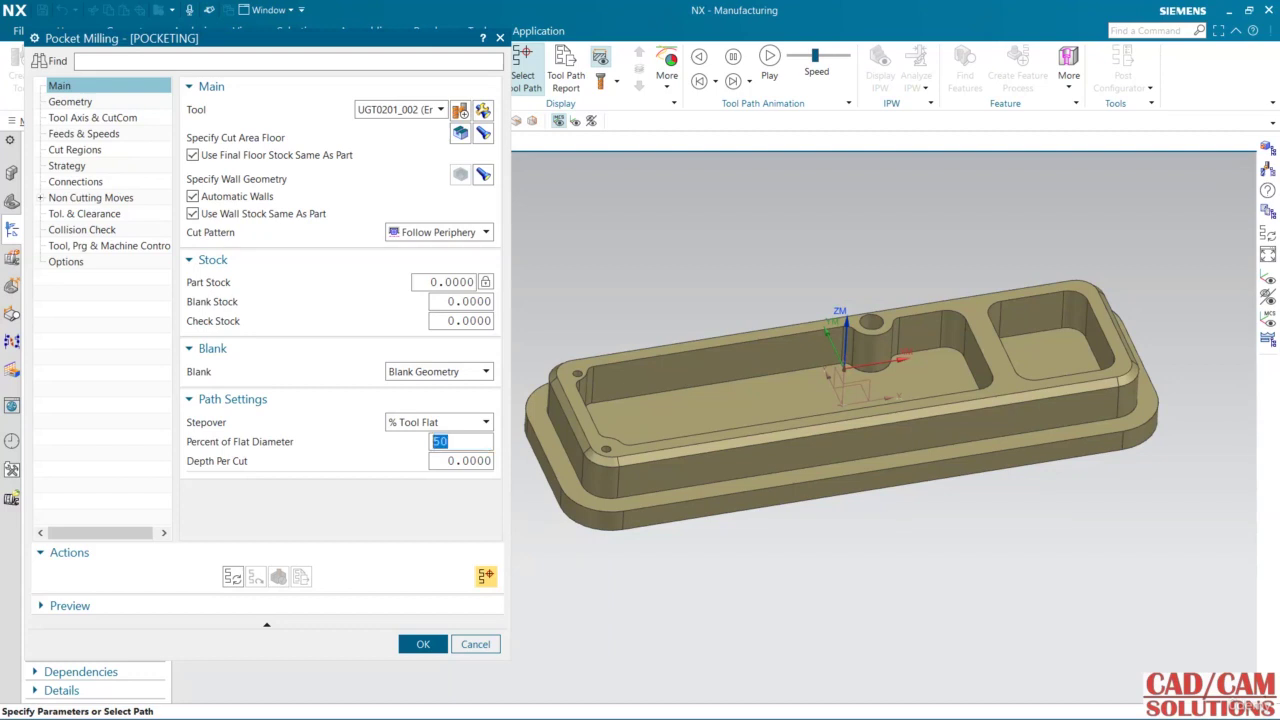
double_click(455, 460)
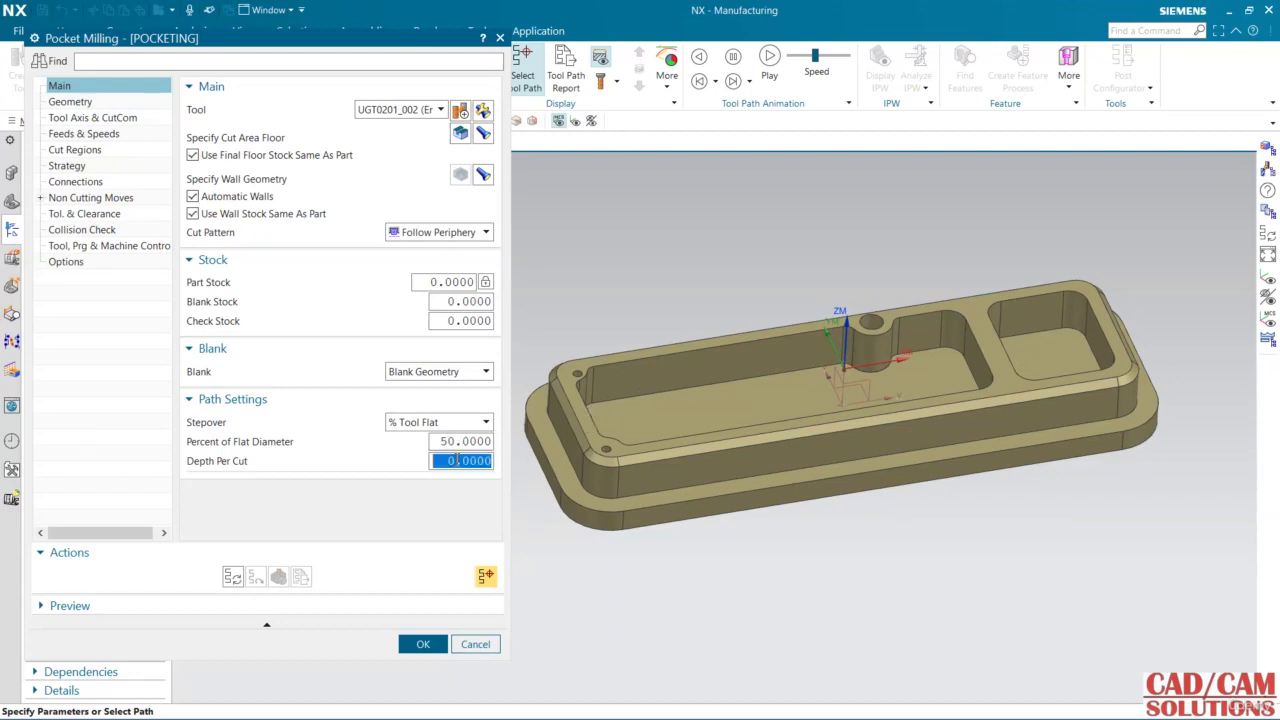
left_click(231, 580)
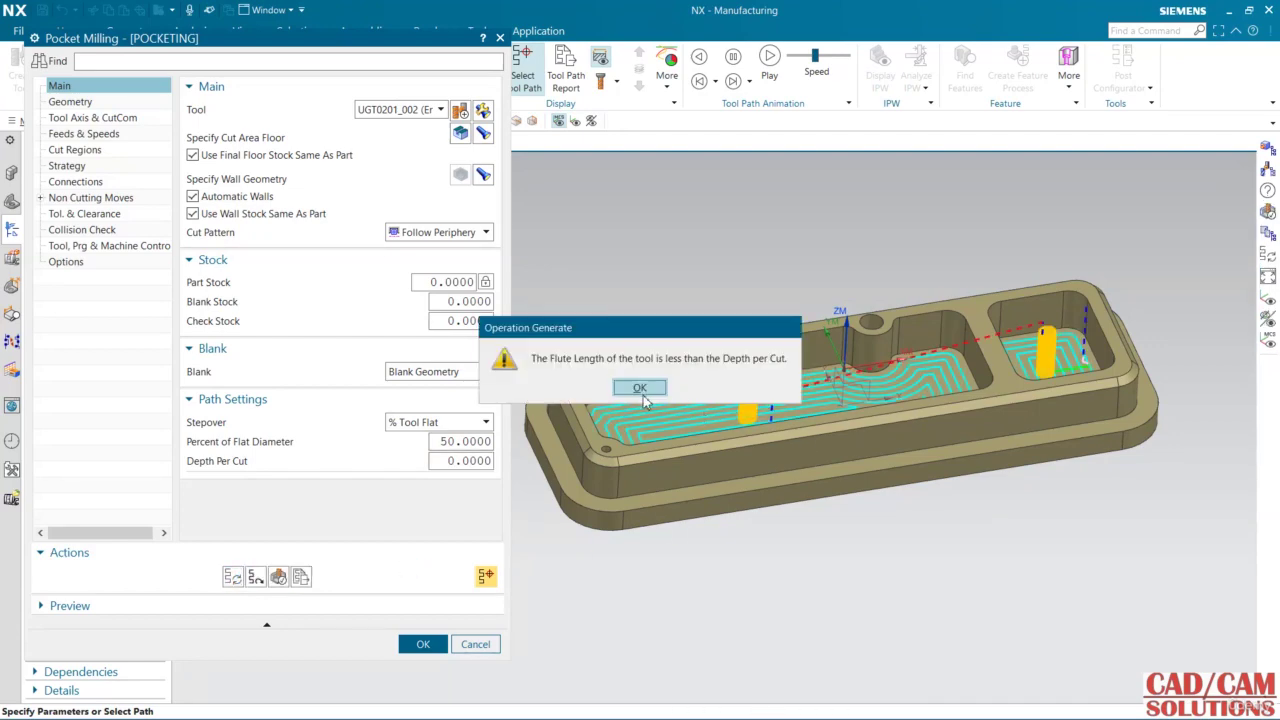
left_click(640, 388)
mouse_move(751, 266)
middle_mouse_down()
mouse_move(757, 328)
mouse_move(751, 277)
mouse_move(766, 286)
middle_mouse_up()
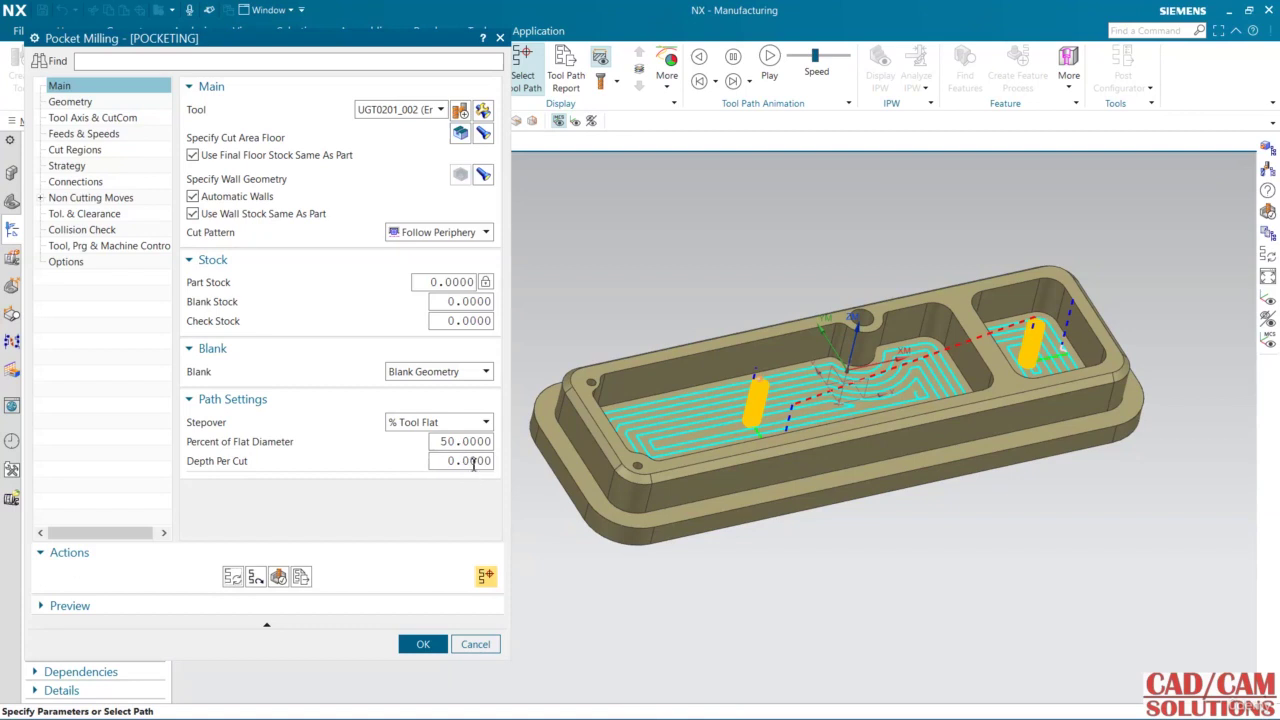
Set the depth per cut to 1 and regenerate the pocketing tool path
left_click(474, 463)
type("1")
left_click(238, 579)
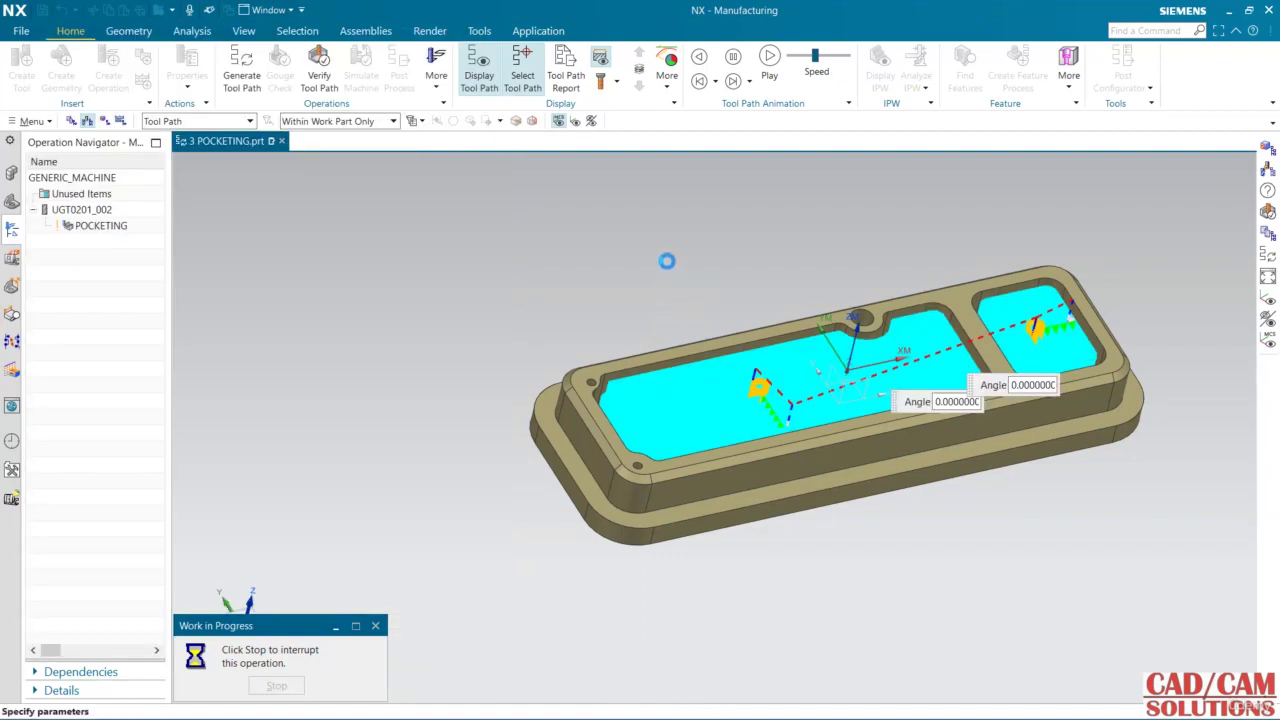
Change the view to Dark Gray Background and show the part in wireframe to inspect the multi-level tool path
right_click(666, 260)
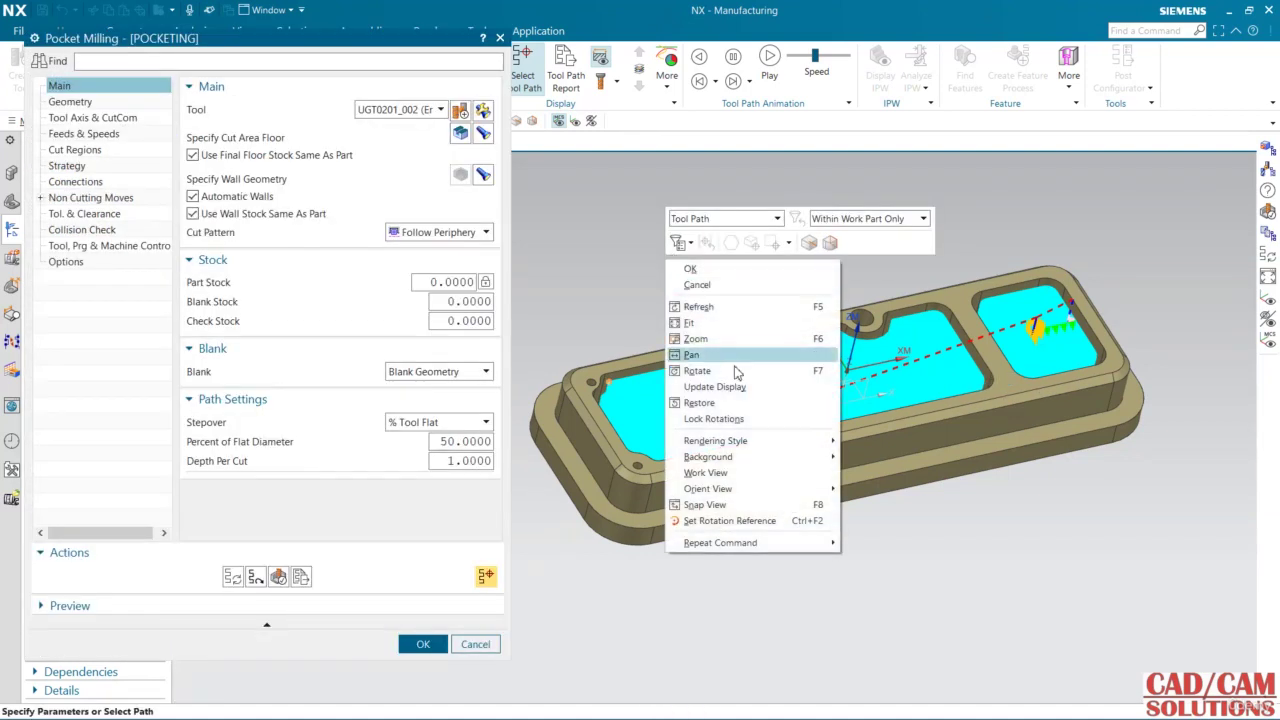
mouse_move(790, 457)
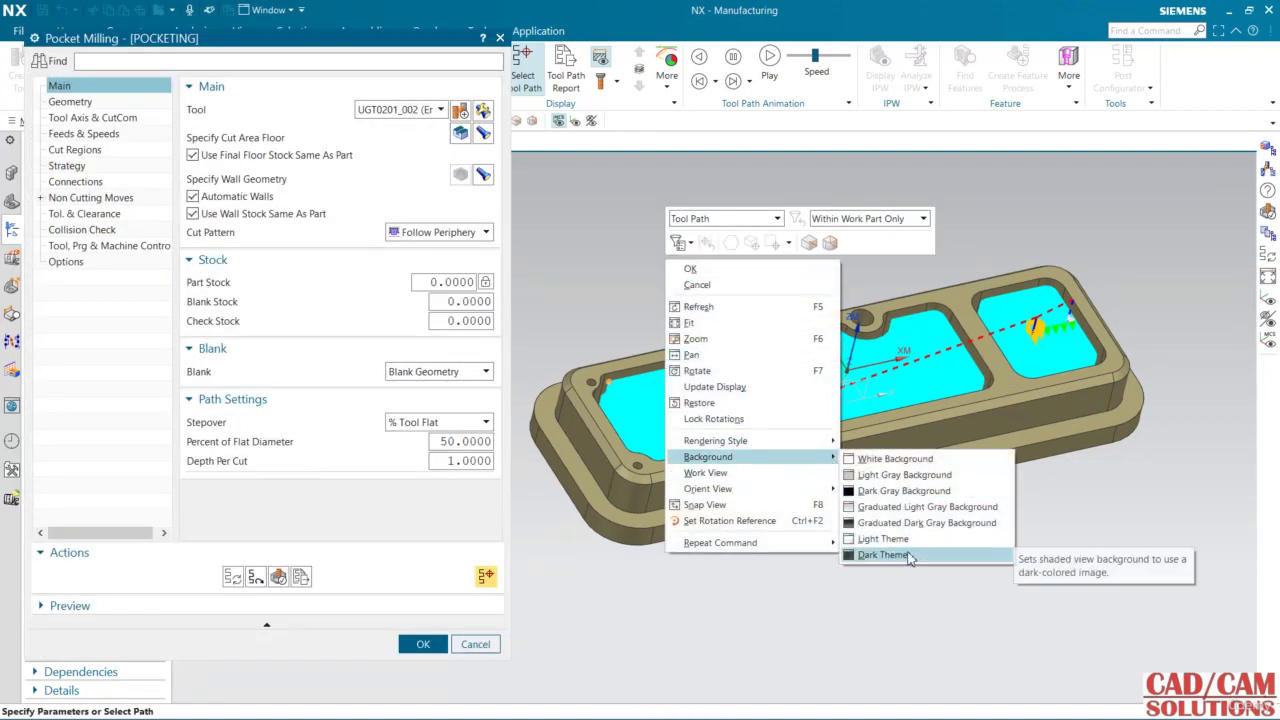
left_click(912, 494)
middle_click_drag(972, 536, 784, 227)
right_click_drag(775, 213, 810, 241)
mouse_move(949, 557)
middle_mouse_down()
mouse_move(914, 509)
mouse_move(940, 548)
middle_mouse_up()
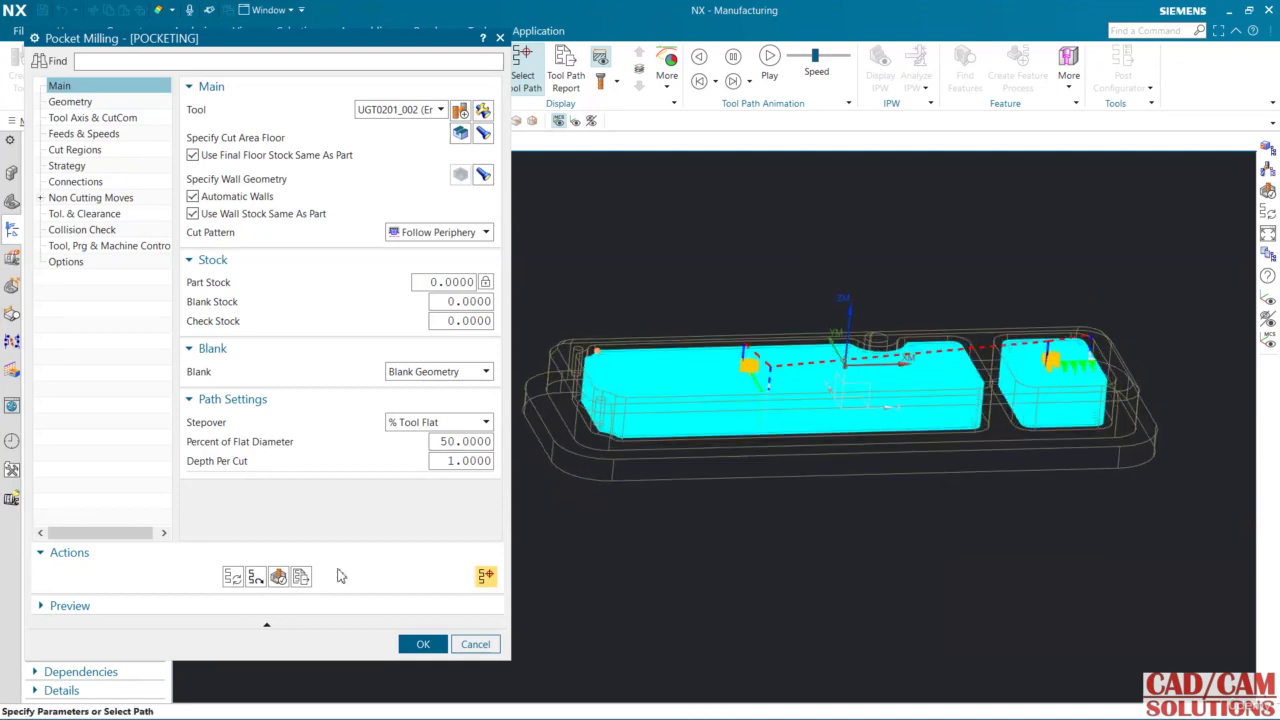
Open the verification of the pocketing tool path and switch the part's display from wireframe to shaded
left_click(279, 578)
middle_click_drag(627, 292, 610, 270)
right_click(606, 252)
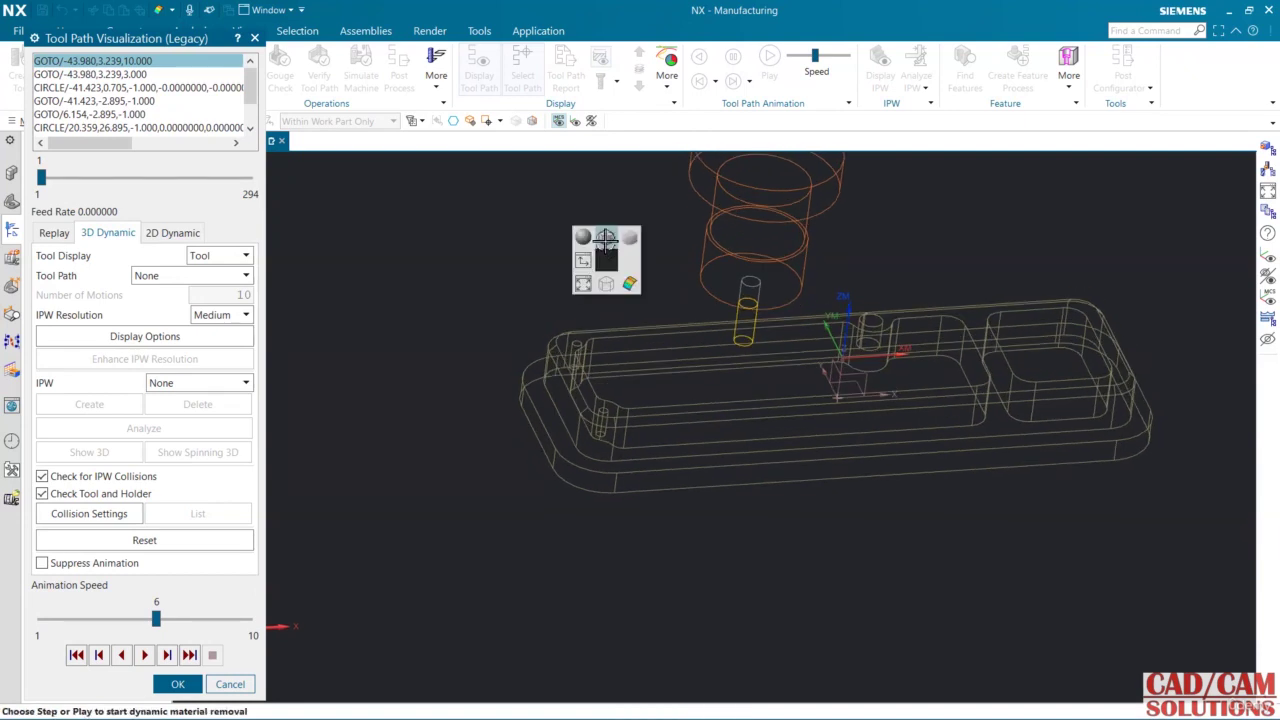
left_click(605, 239)
scroll(873, 249, "up", 1)
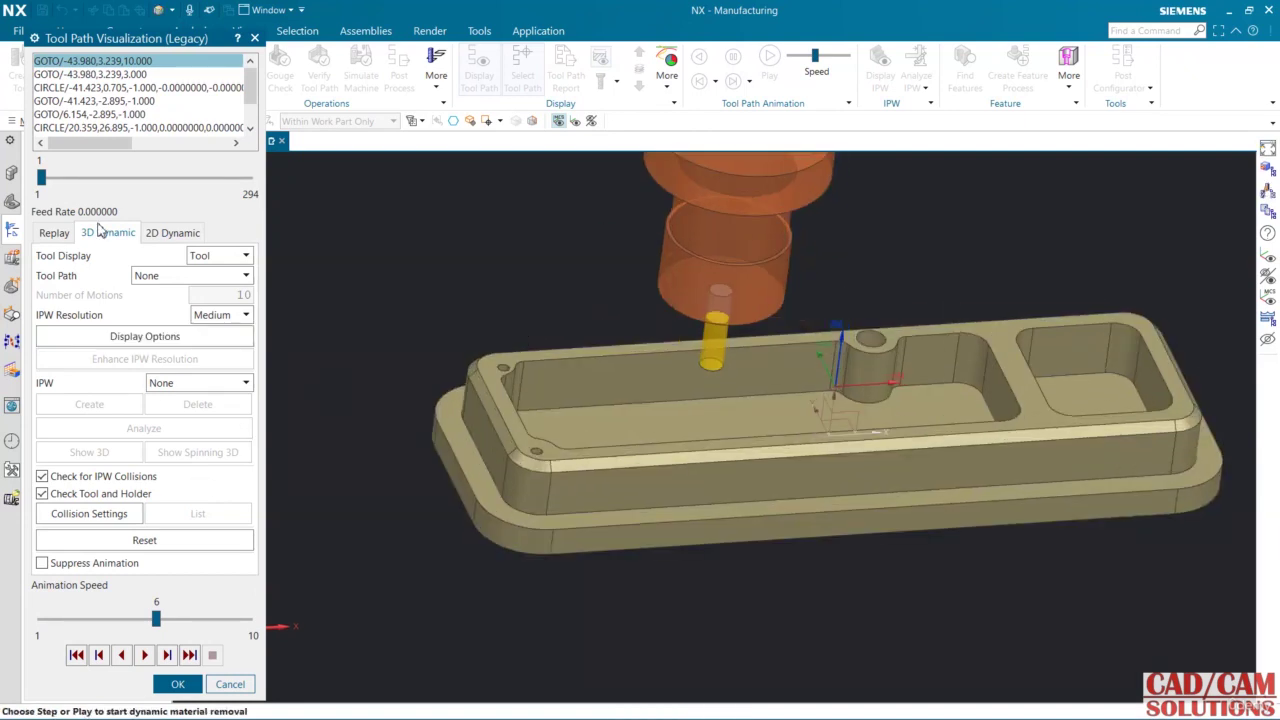
Play the 3D Dynamic material removal at animation speed 8 and close the tool path visualization
left_click(221, 622)
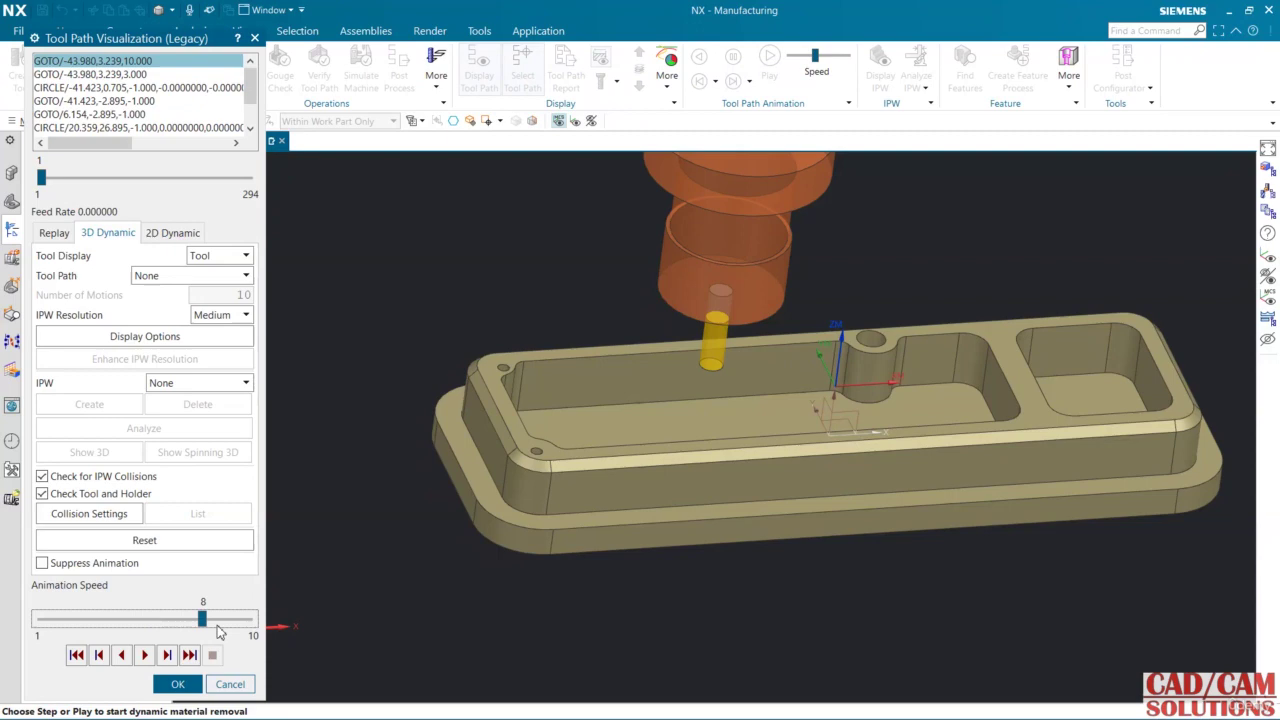
left_click(146, 654)
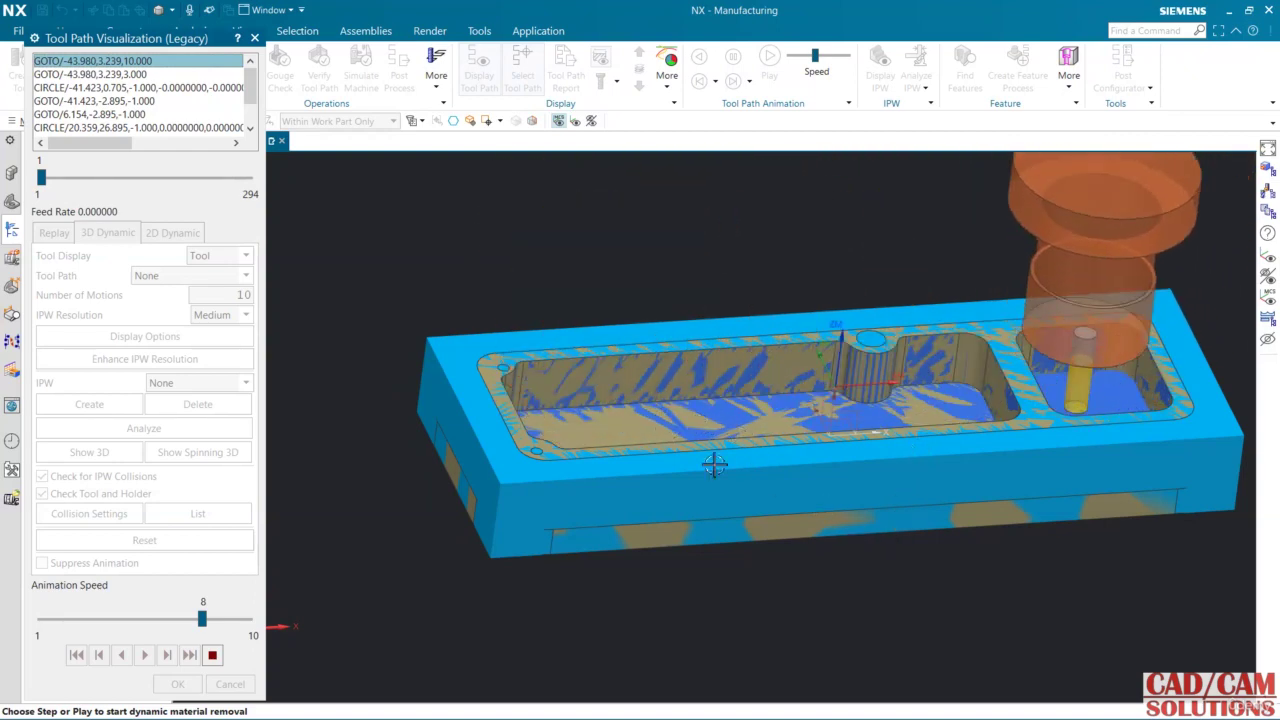
left_click(198, 678)
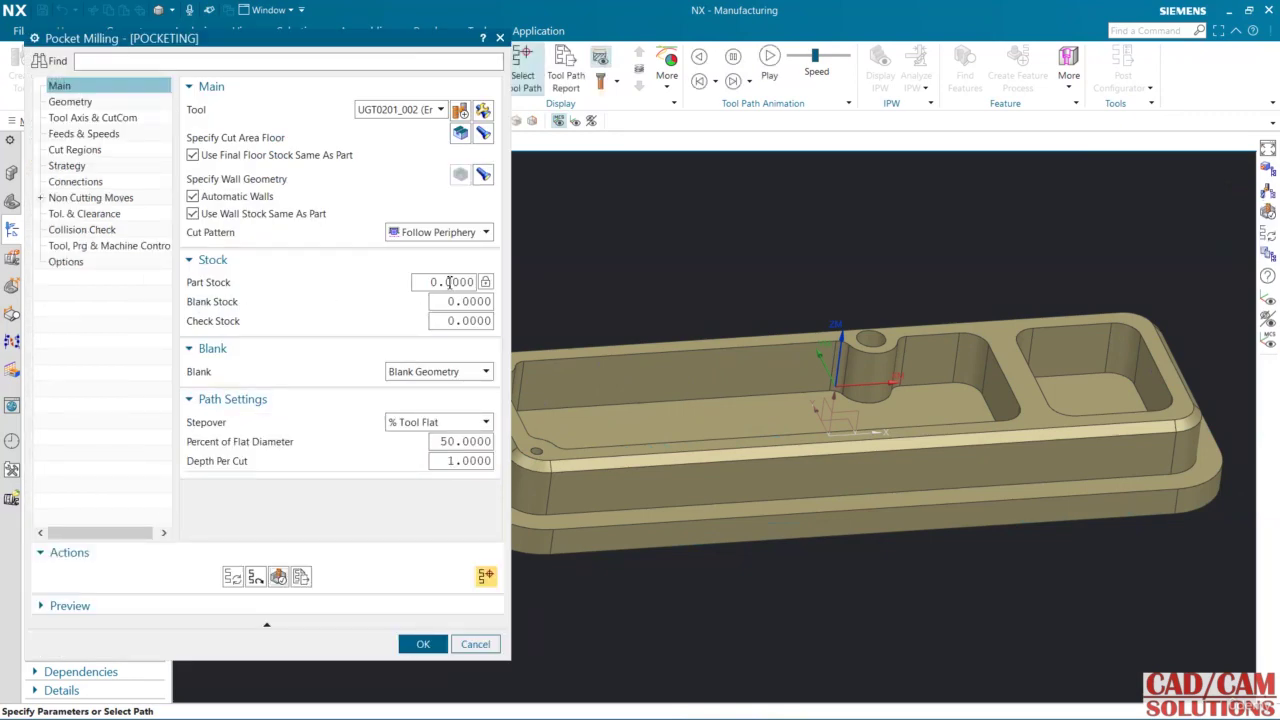
Review the operation's Geometry, Tool Axis & CutCom and Cut Regions settings, expanding the tool axis options
mouse_move(226, 290)
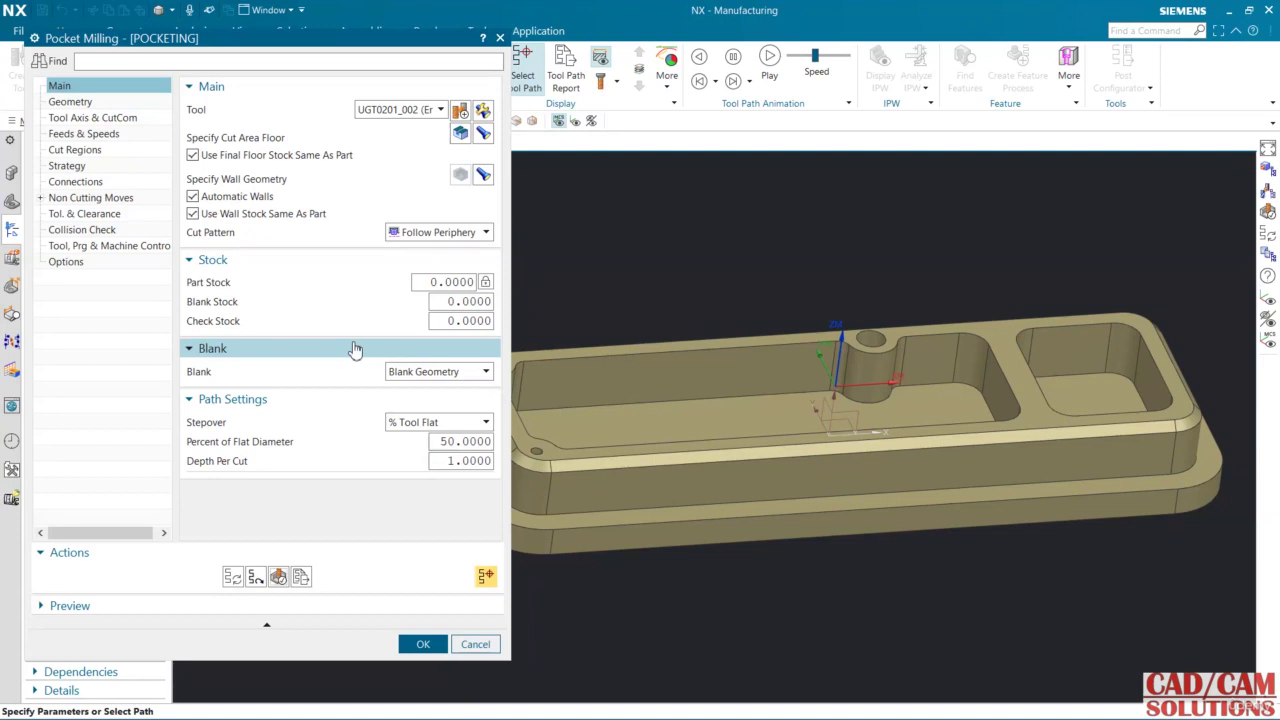
left_click(84, 104)
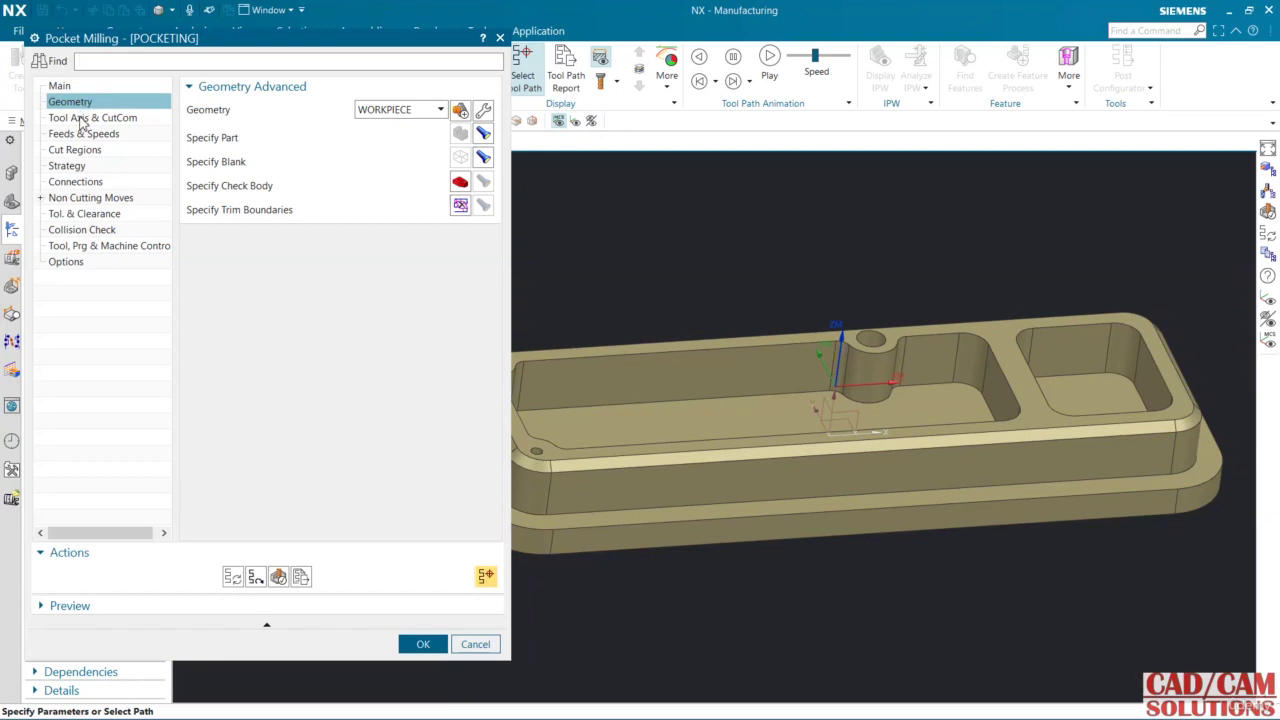
left_click(86, 118)
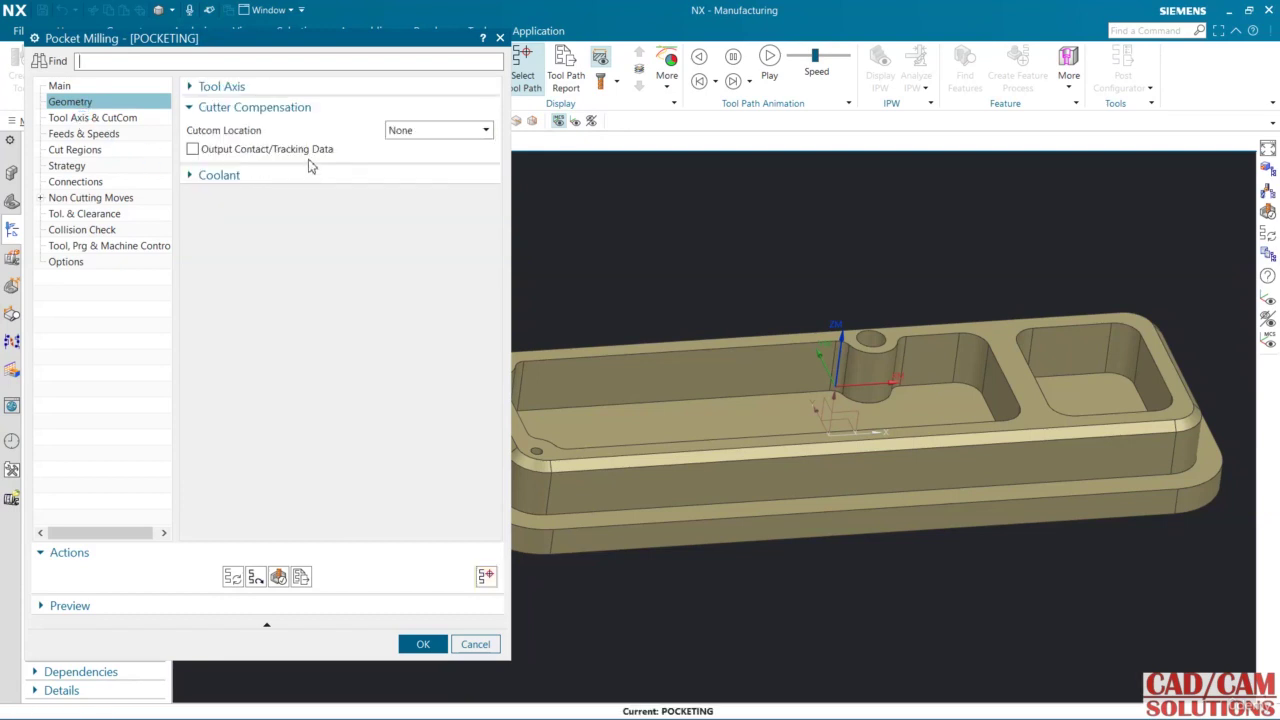
left_click(421, 93)
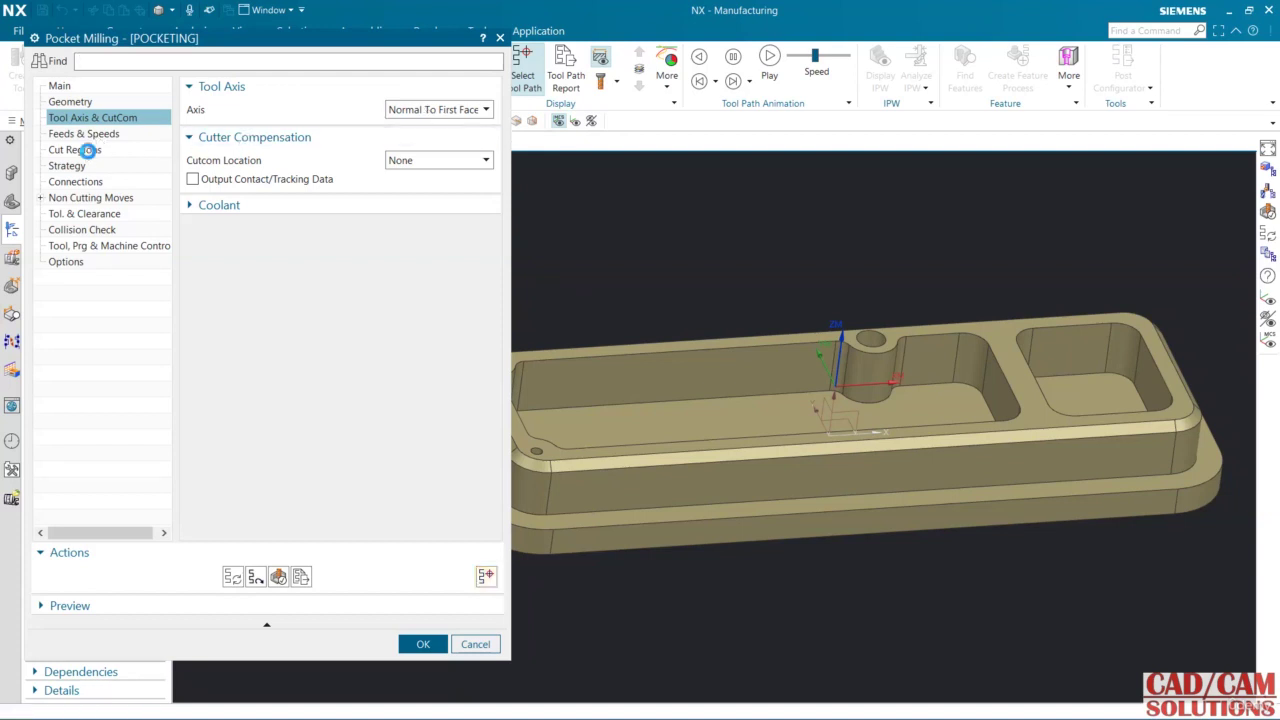
left_click(88, 149)
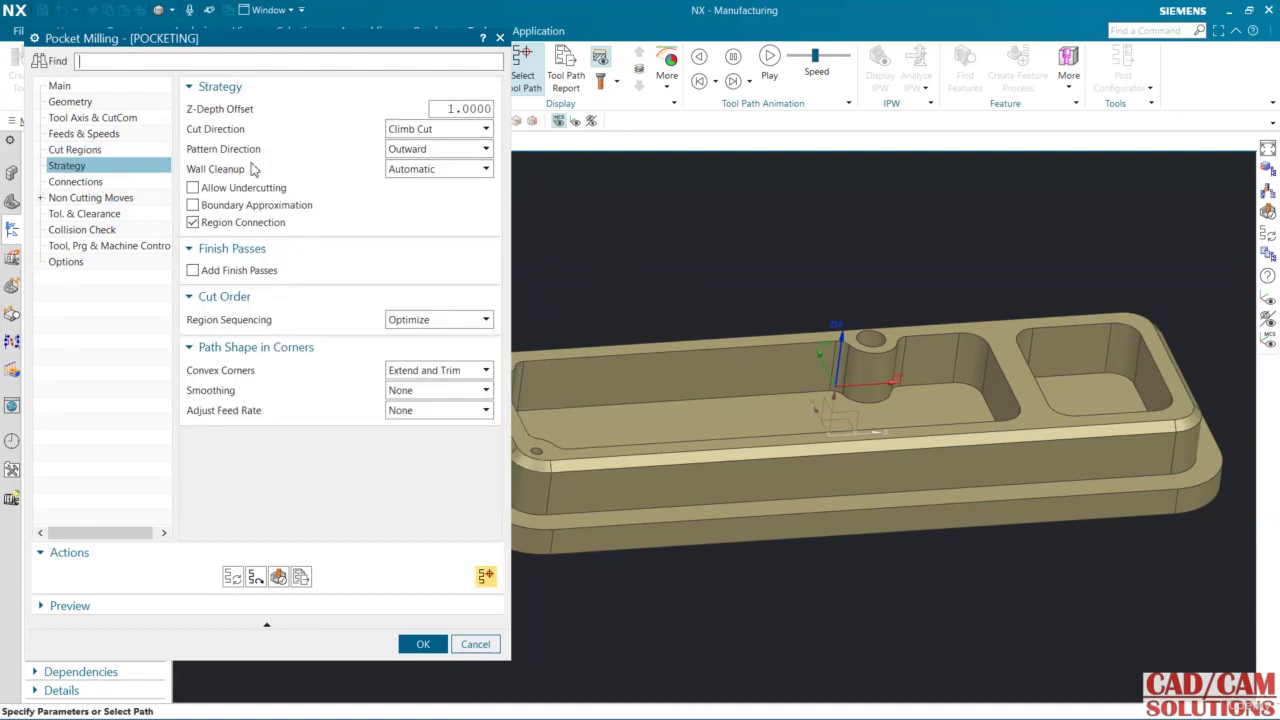
In the cutting strategy, choose Climb Cut as cut direction and Inward as pattern direction, and regenerate the tool path
left_click(434, 129)
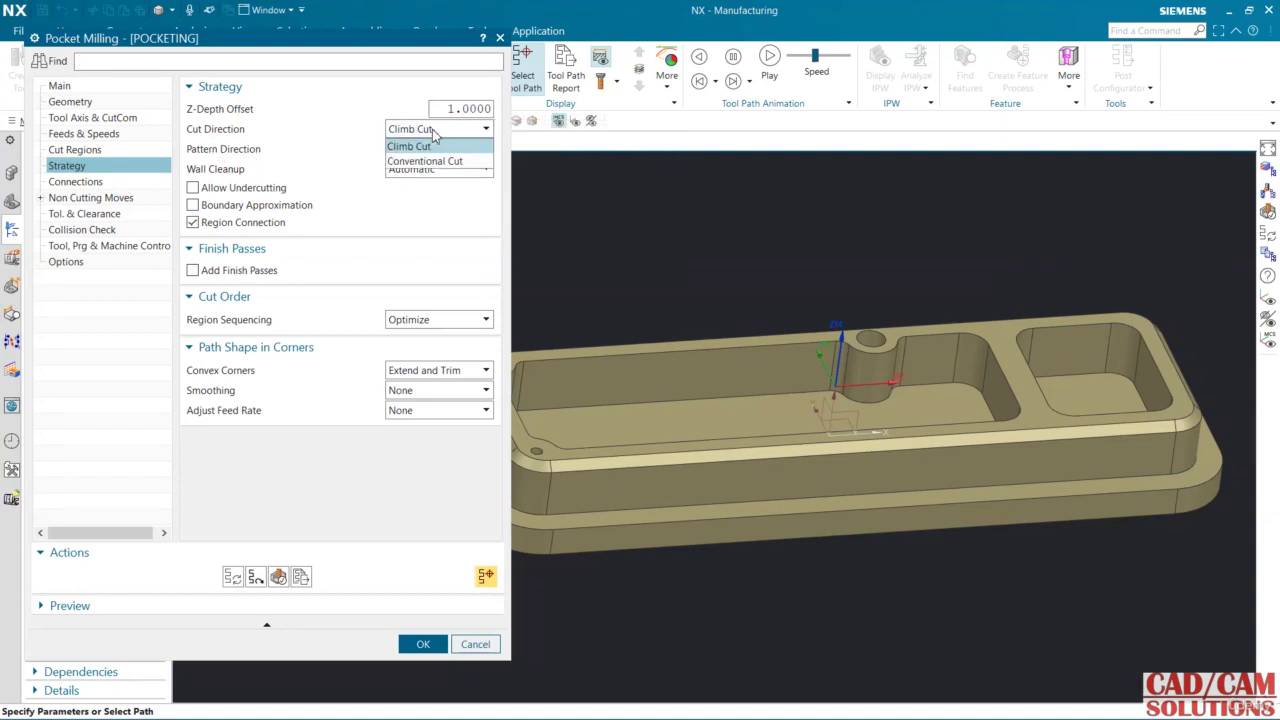
left_click(425, 146)
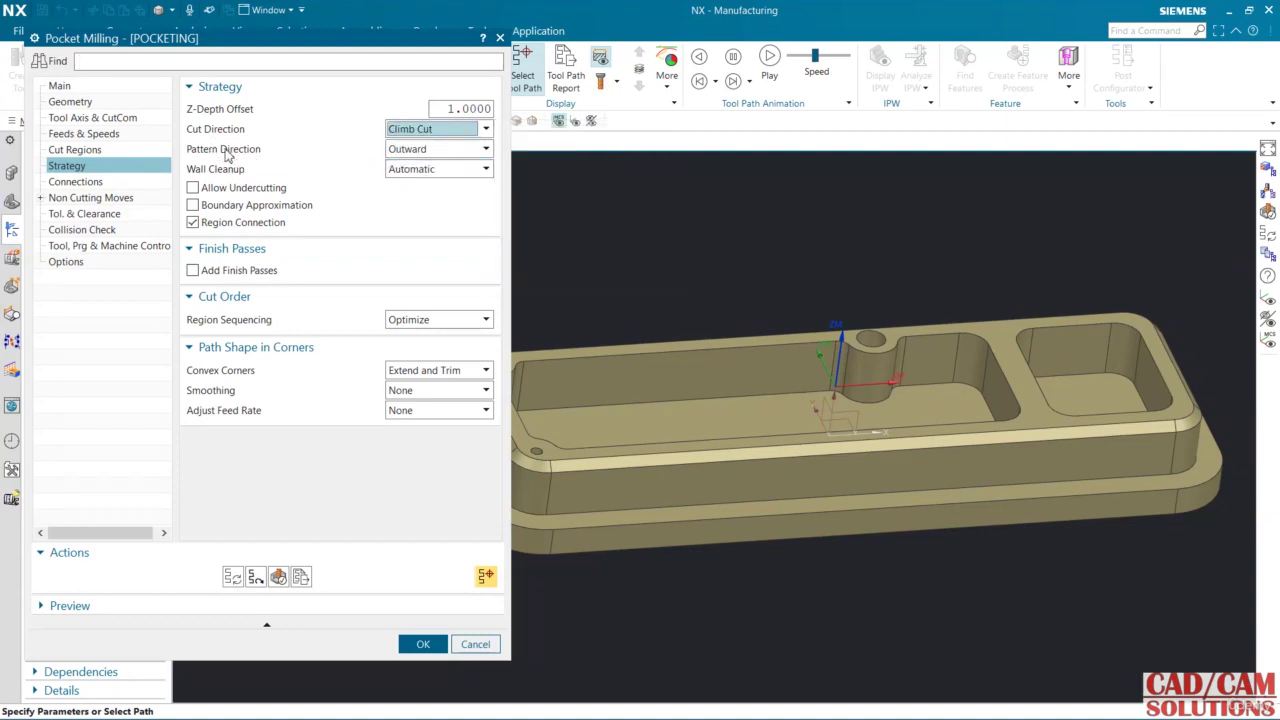
mouse_move(418, 152)
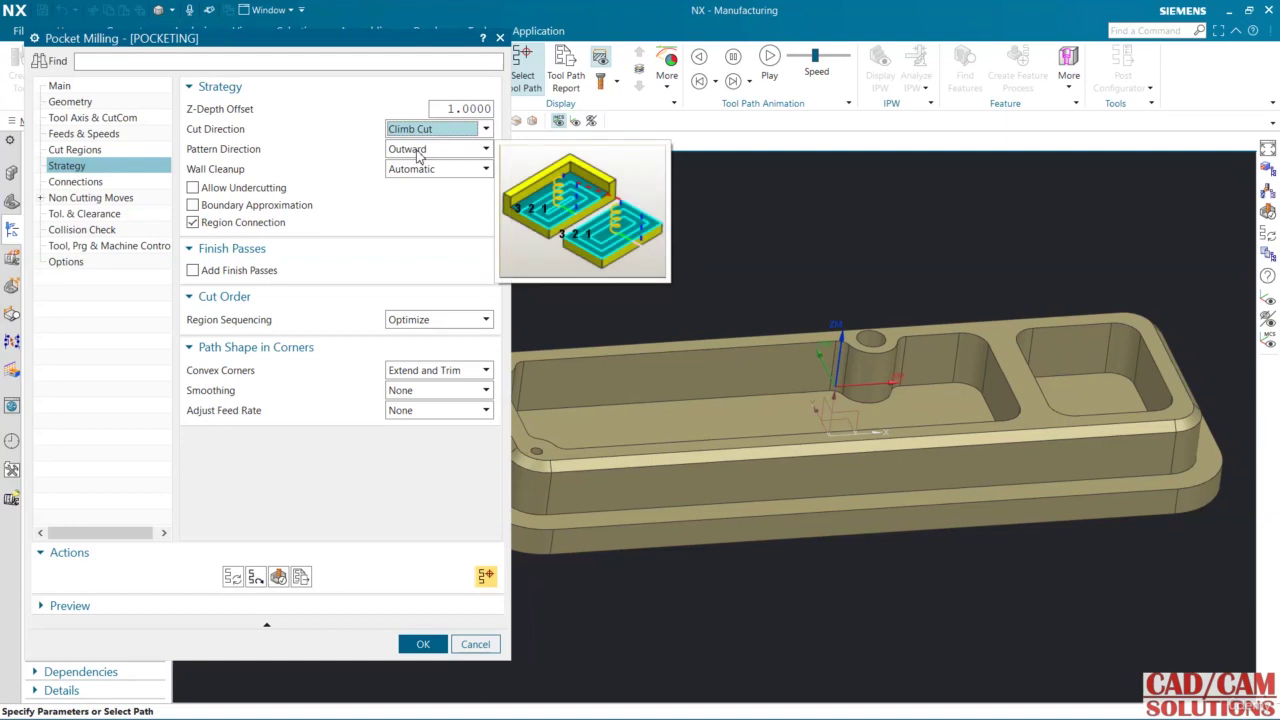
left_click(418, 152)
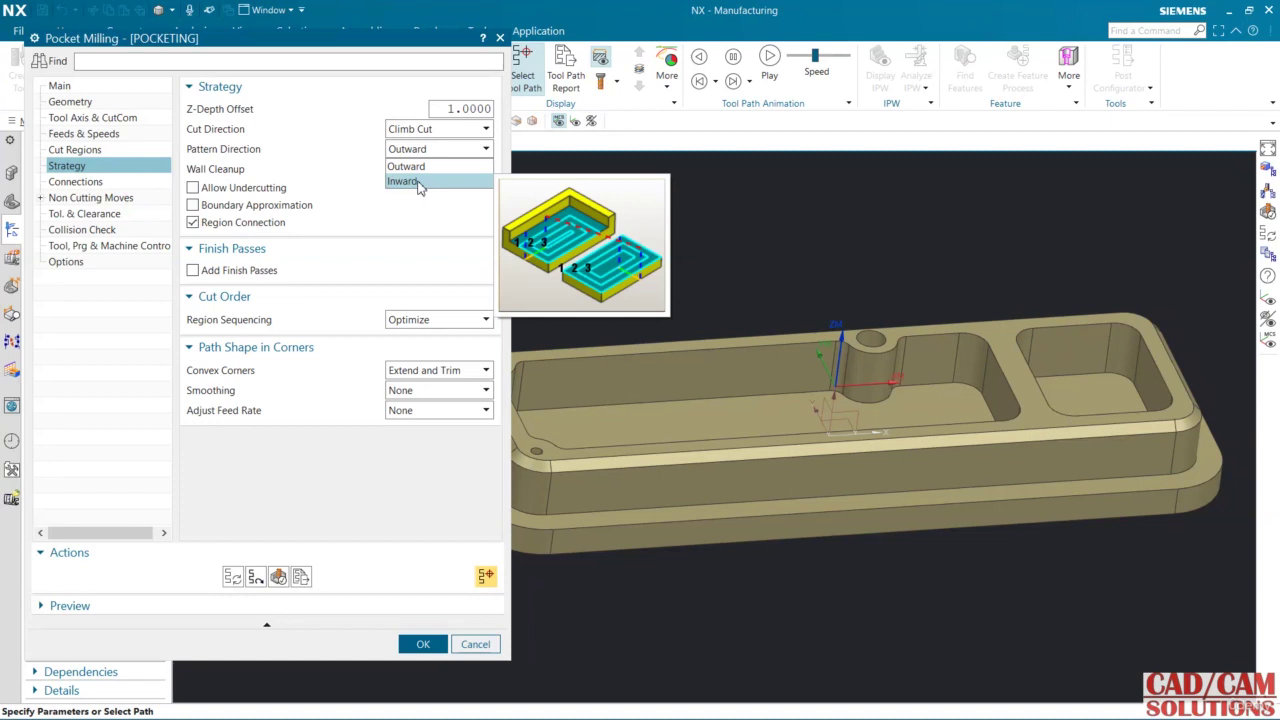
left_click(420, 181)
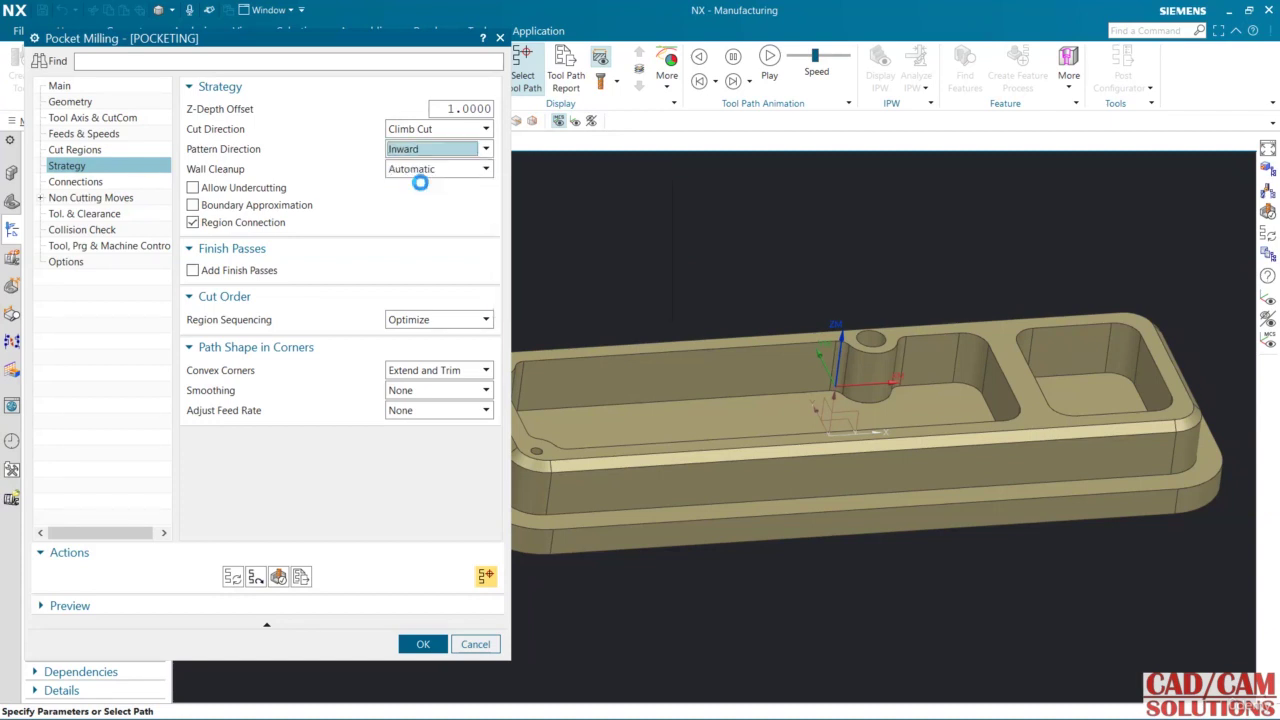
left_click(234, 576)
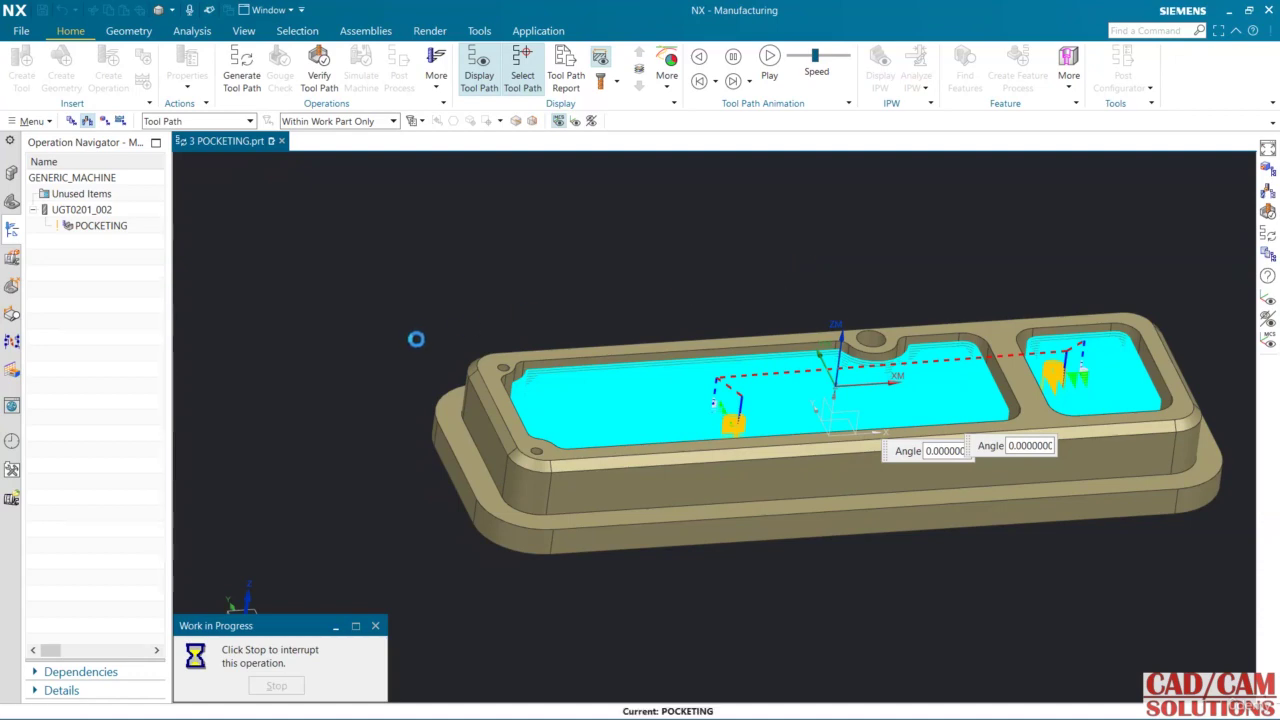
Verify the regenerated pocketing tool path with a Replay at animation speed 6, stop it and close the visualization
left_click(279, 577)
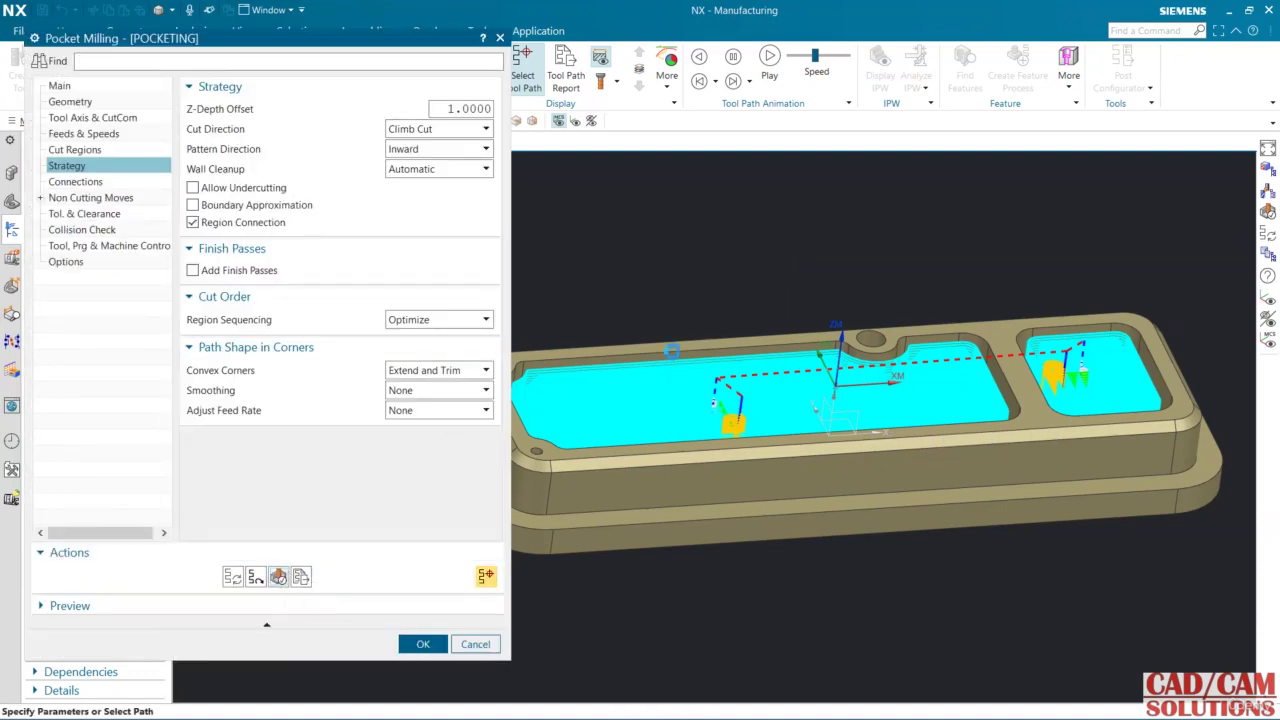
middle_click_drag(855, 272, 853, 294)
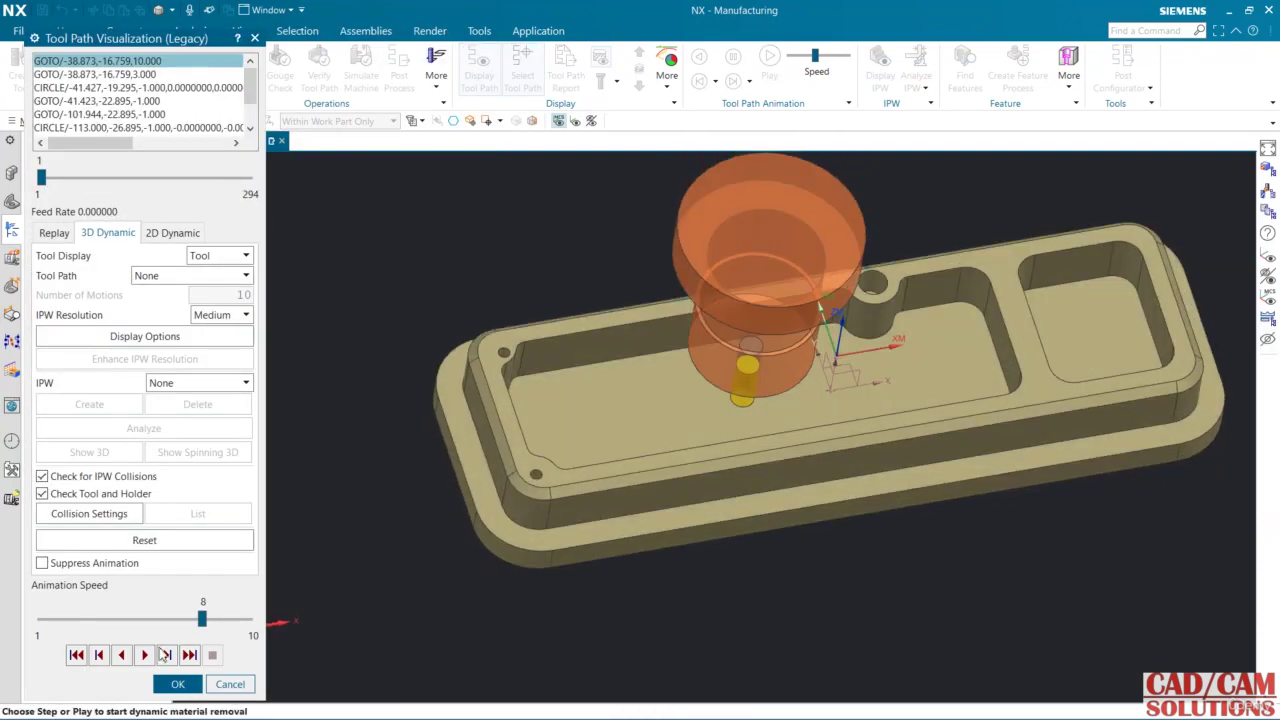
left_click(54, 232)
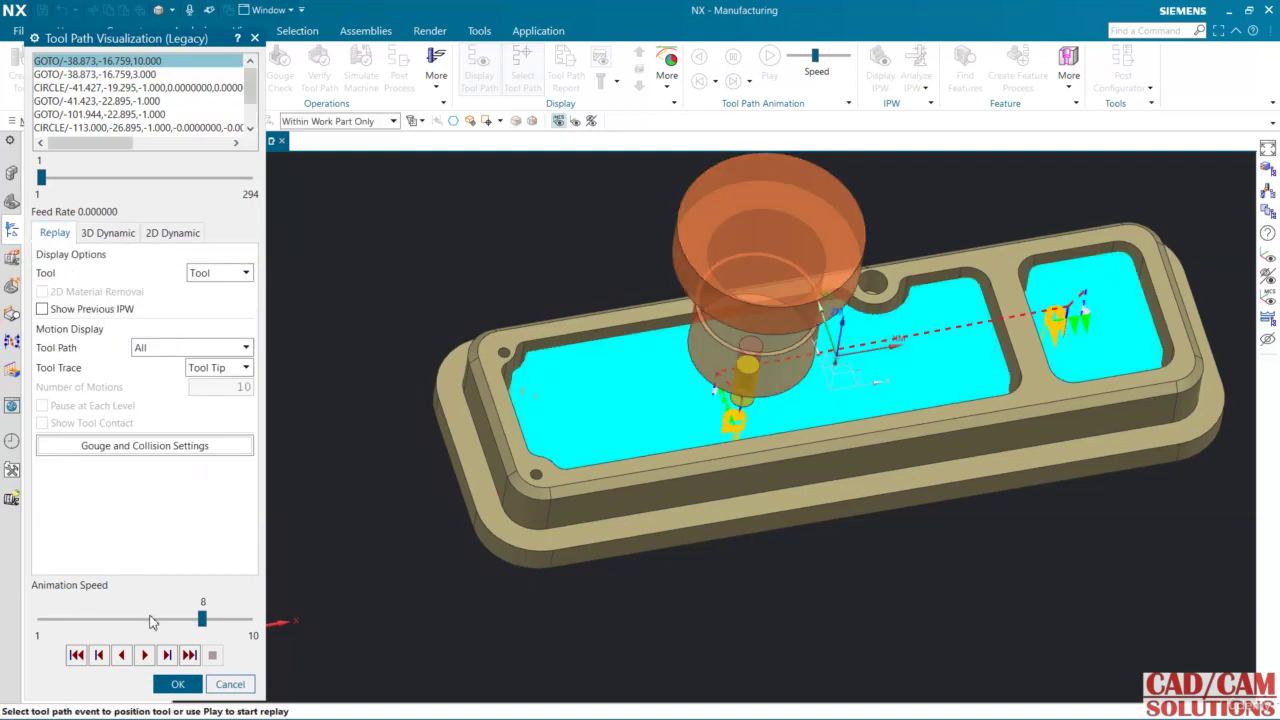
left_click(150, 622)
left_click(144, 655)
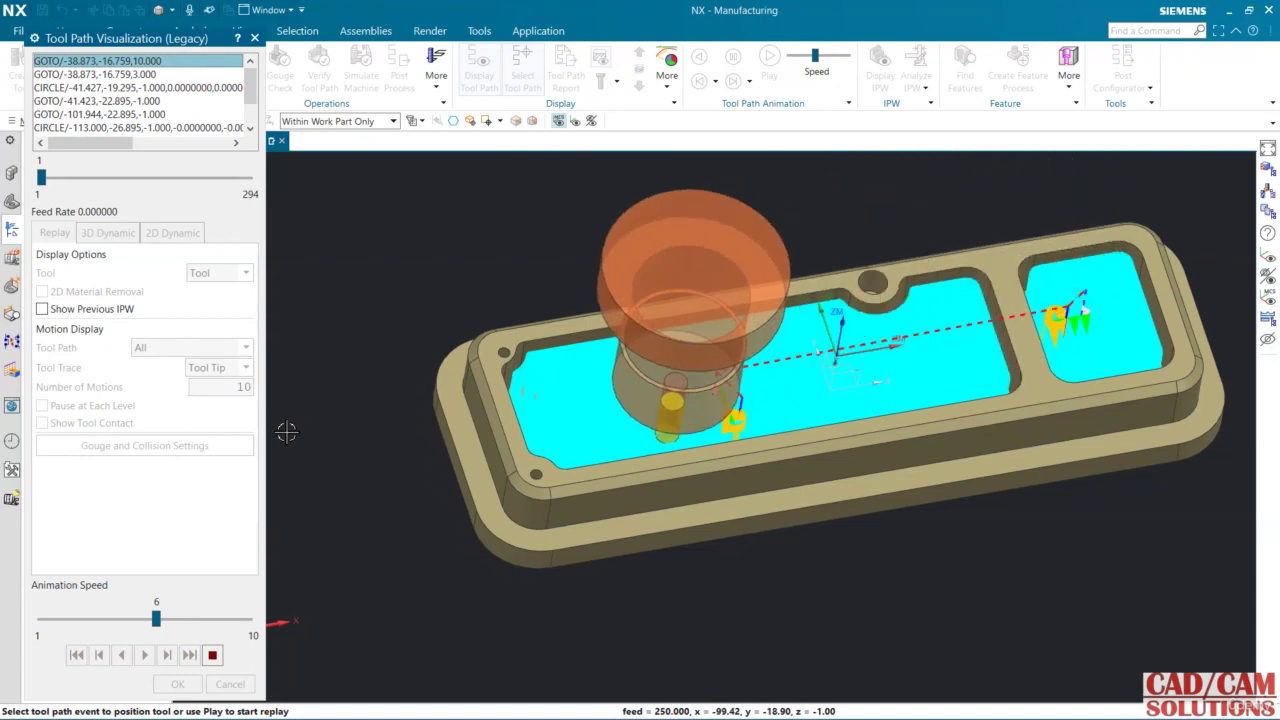
left_click(213, 658)
left_click(177, 684)
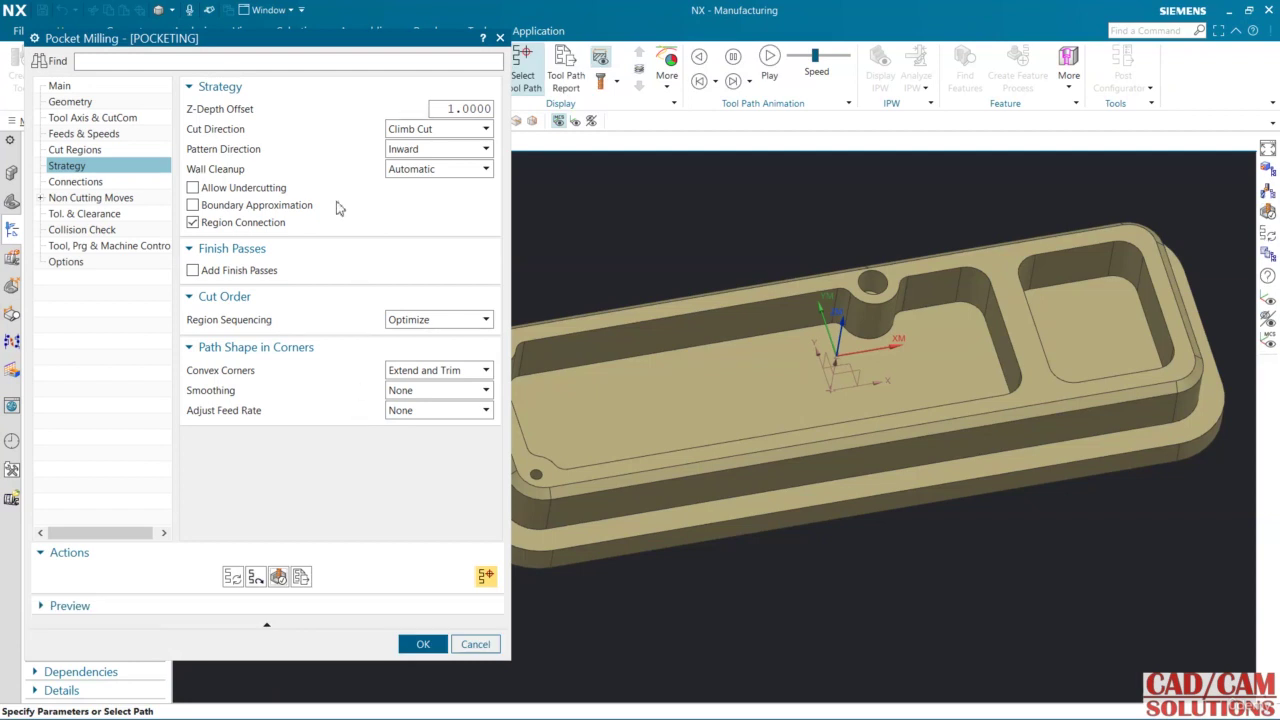
Change the pattern direction to Outward, keep wall cleanup on Automatic, and regenerate the tool path
left_click(425, 146)
left_click(428, 164)
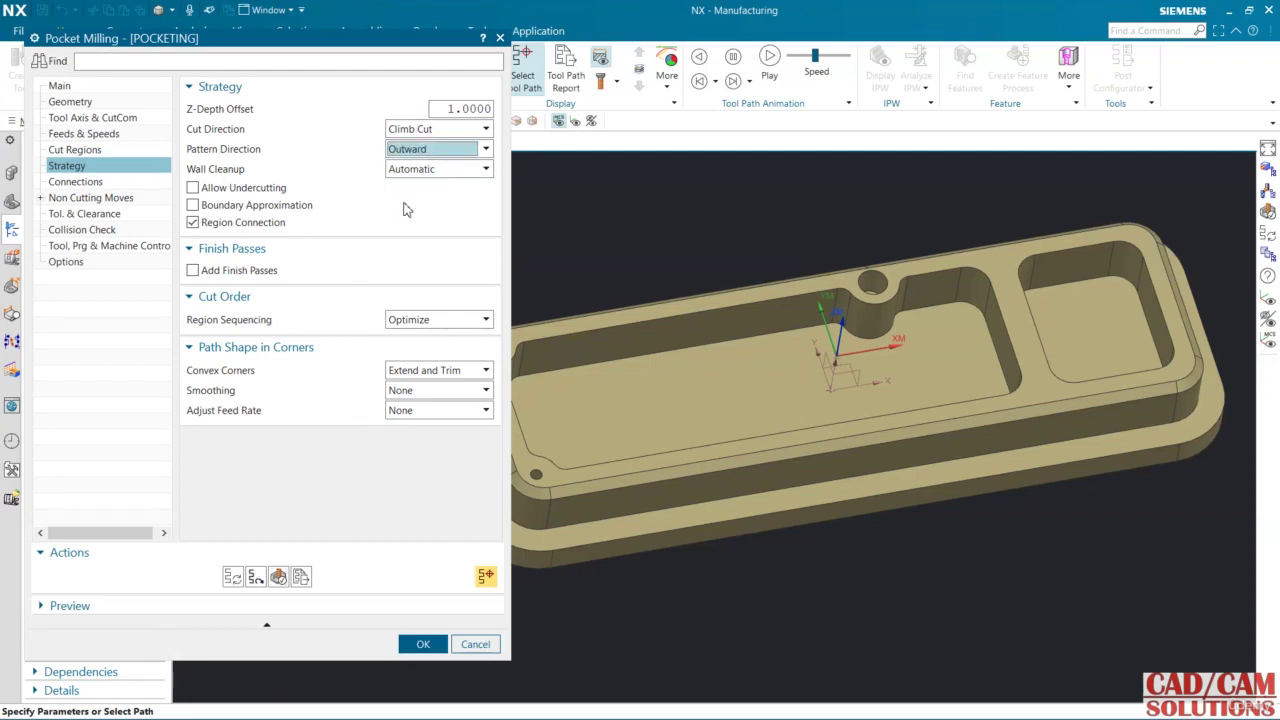
mouse_move(410, 177)
left_click(442, 172)
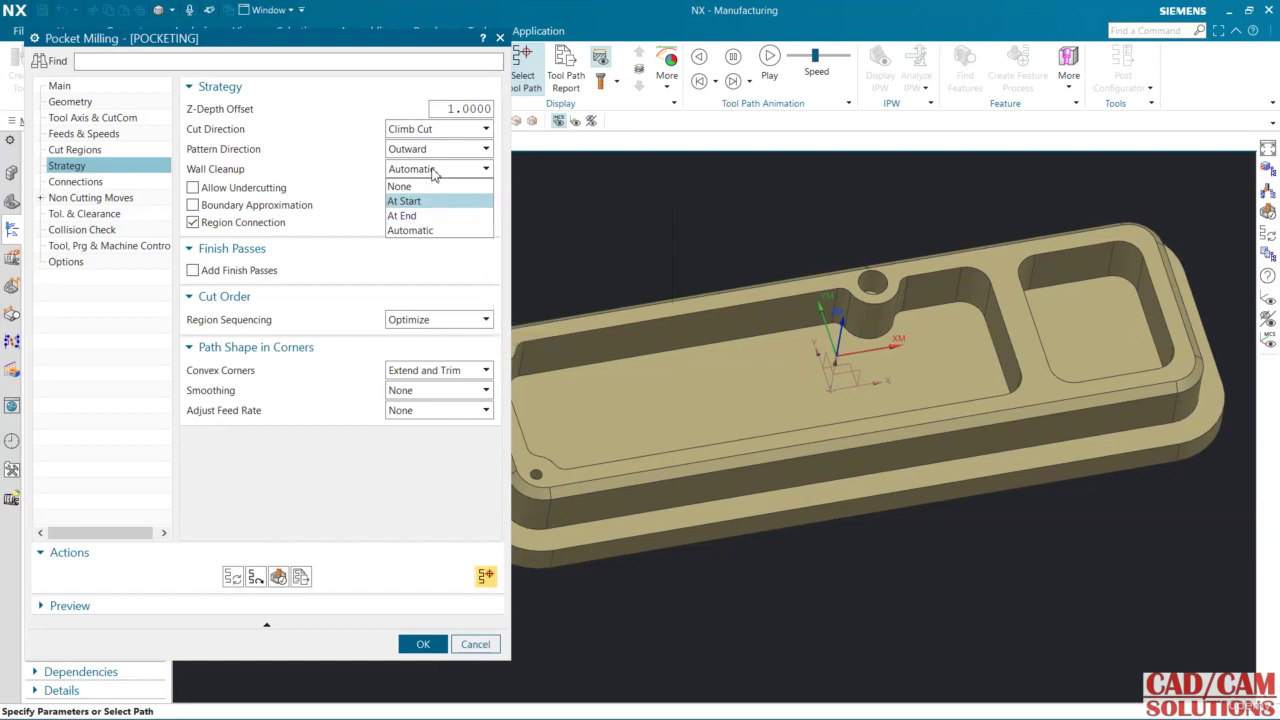
left_click(432, 170)
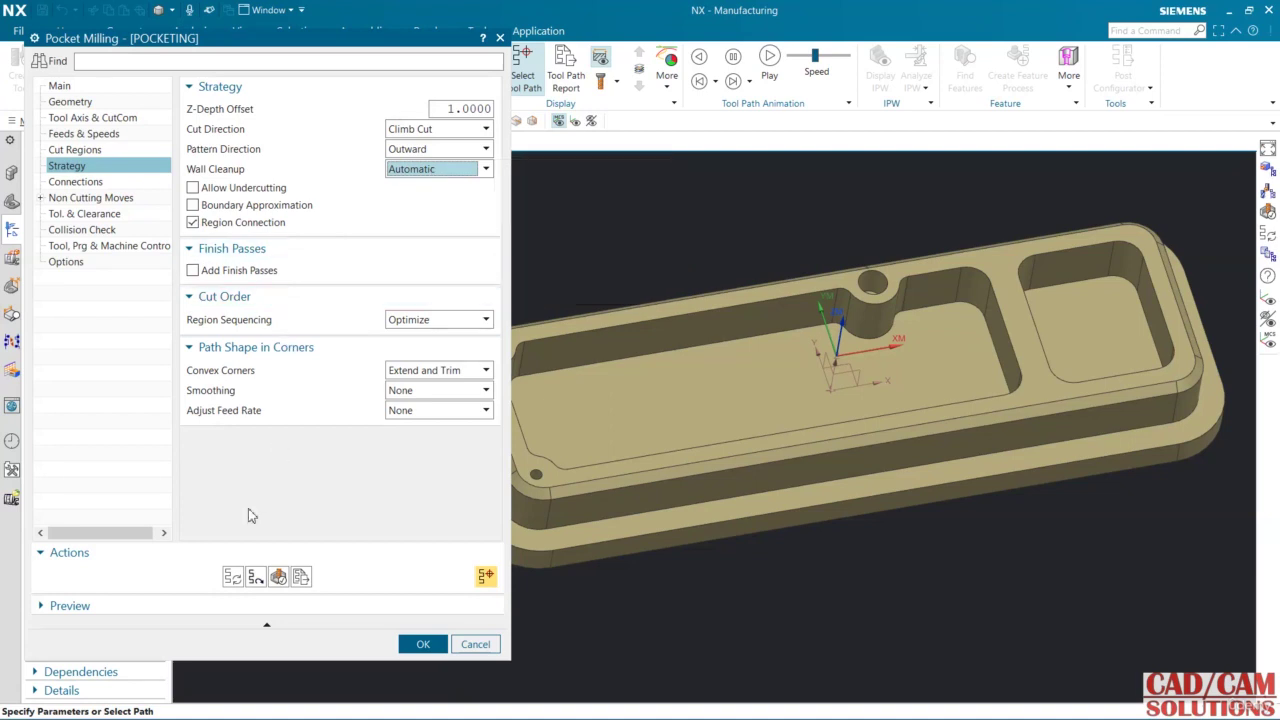
left_click(232, 576)
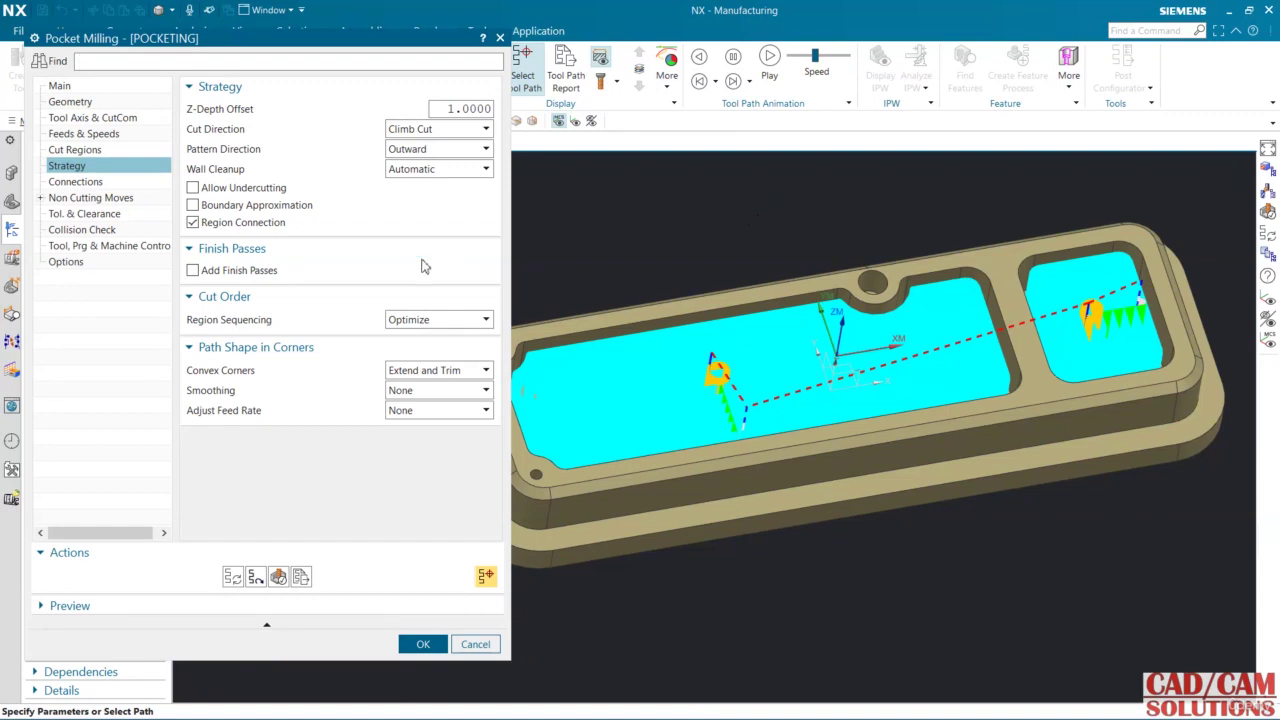
mouse_move(195, 193)
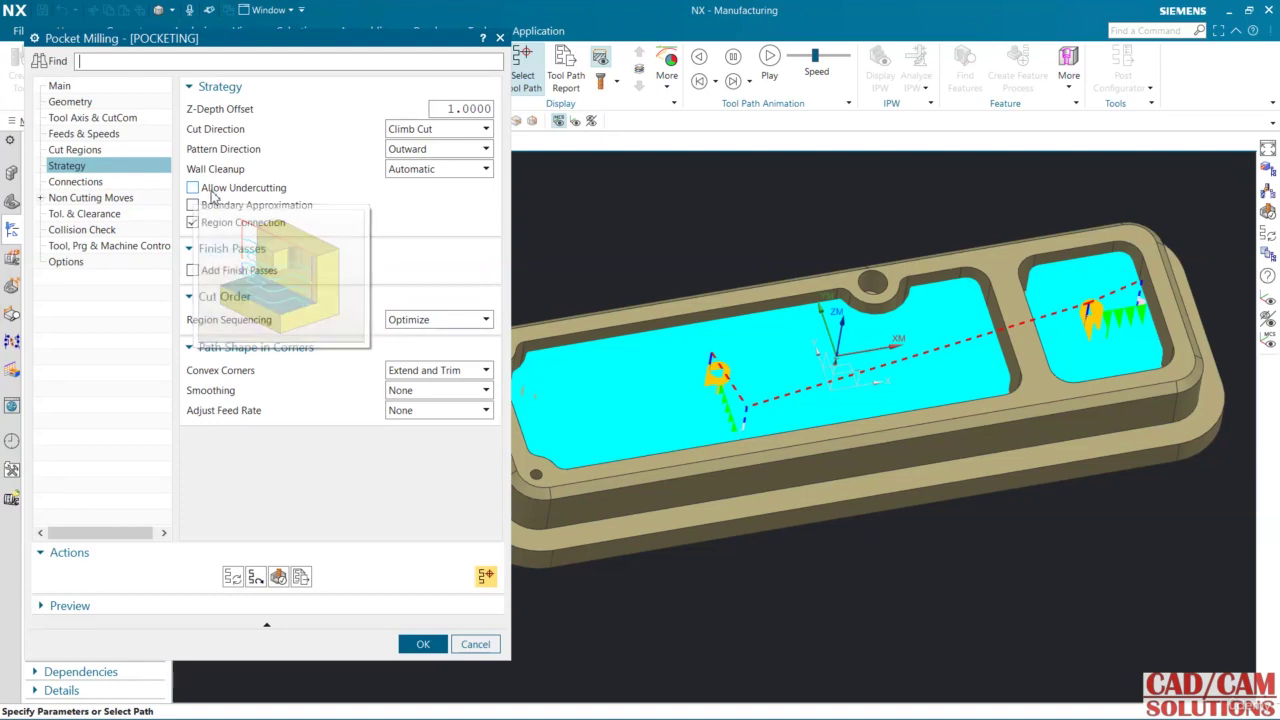
left_click(214, 190)
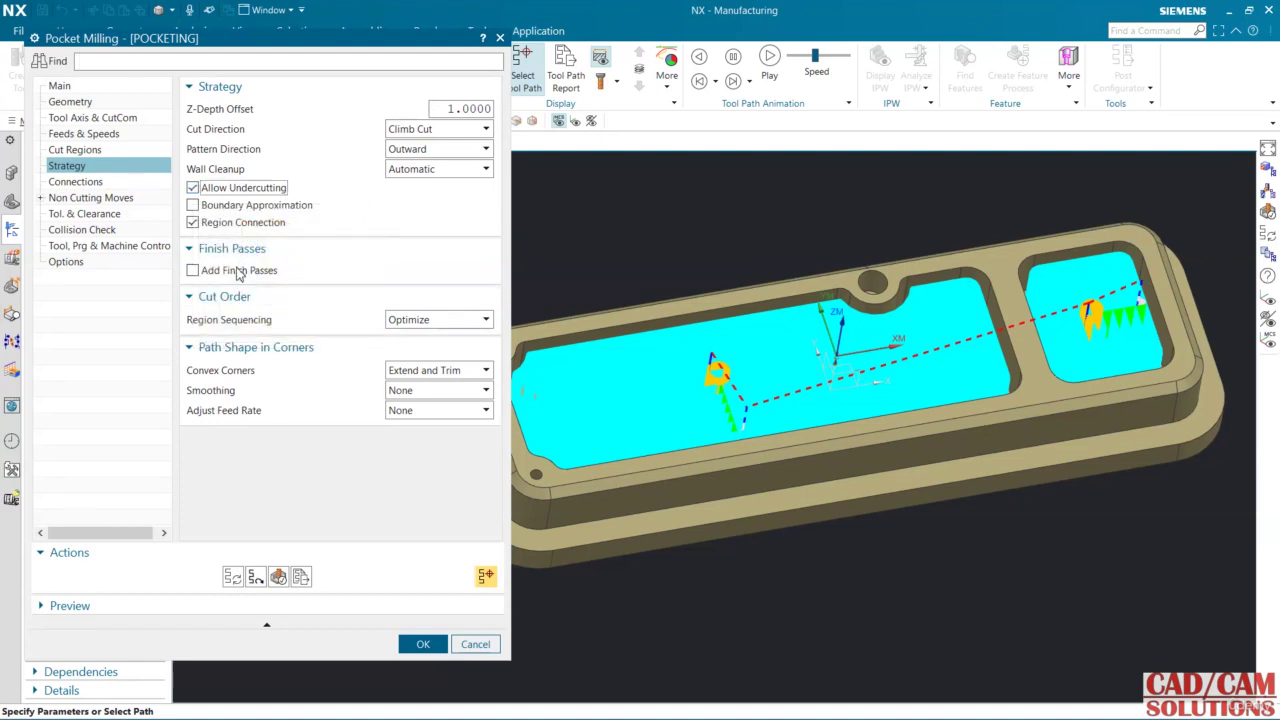
left_click(236, 190)
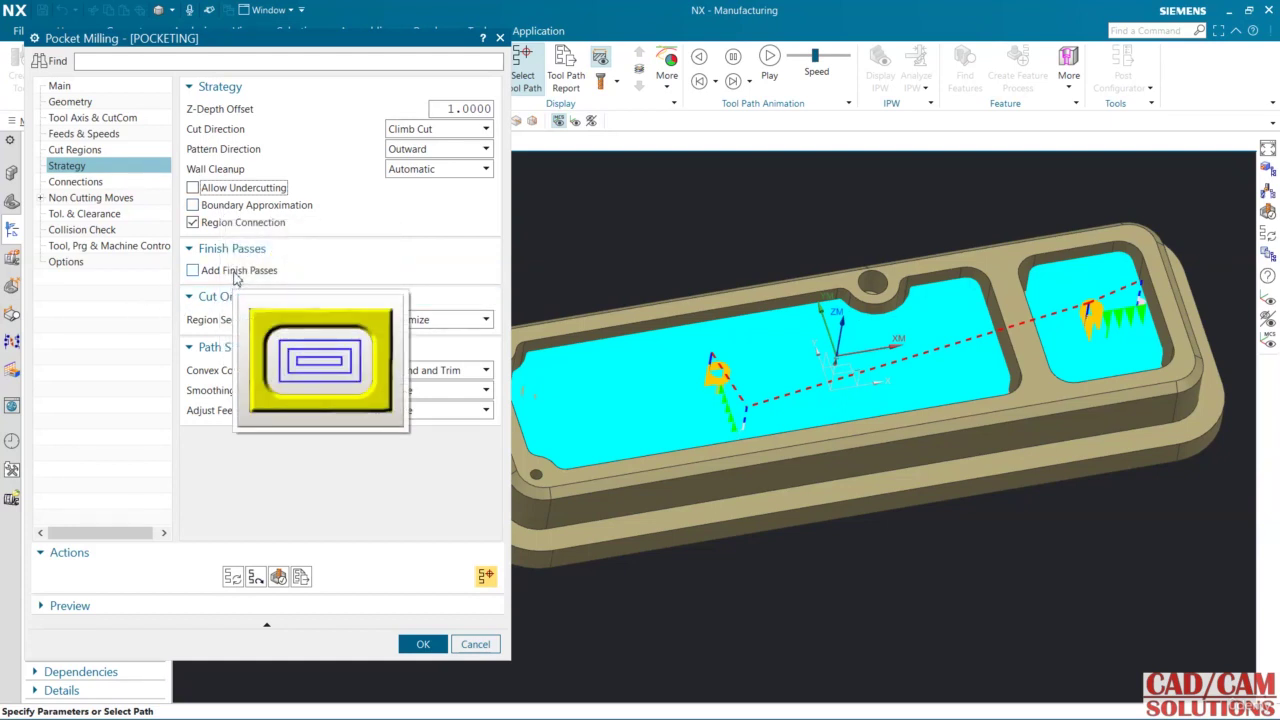
Enable Add Finish Passes in the cutting strategy and set the operation's Part Stock to 0.25
left_click(237, 272)
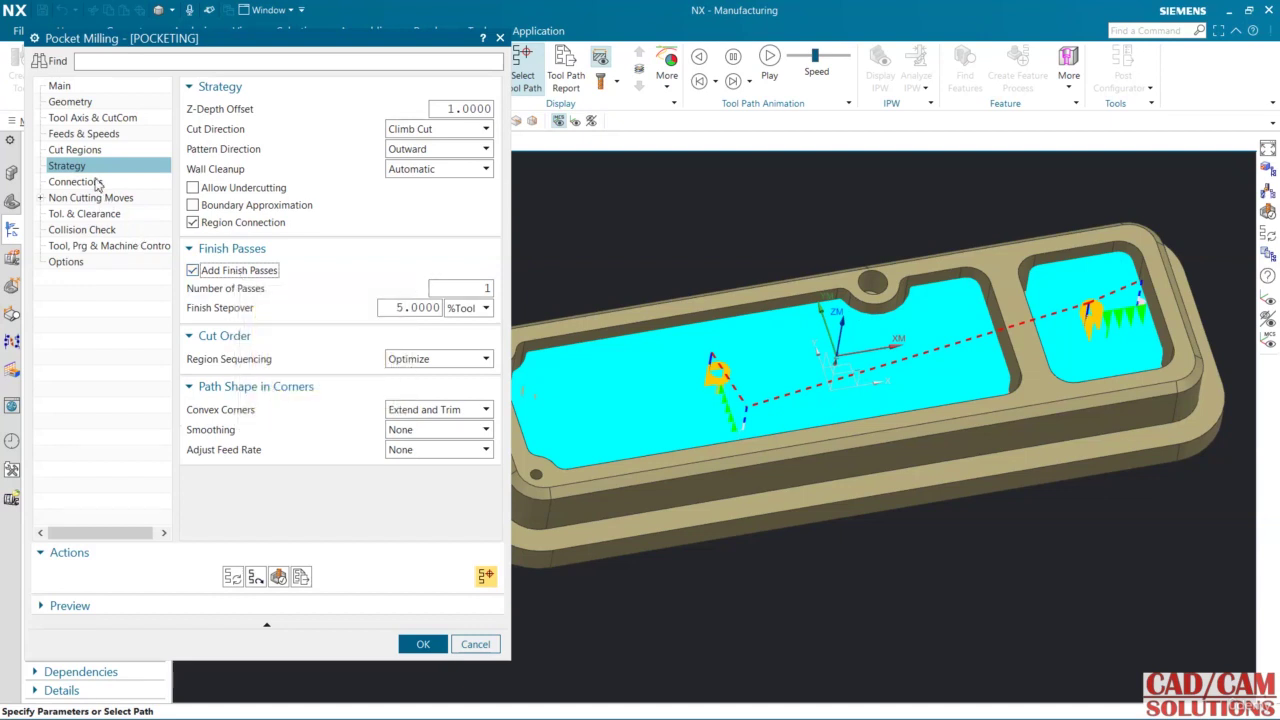
left_click(76, 88)
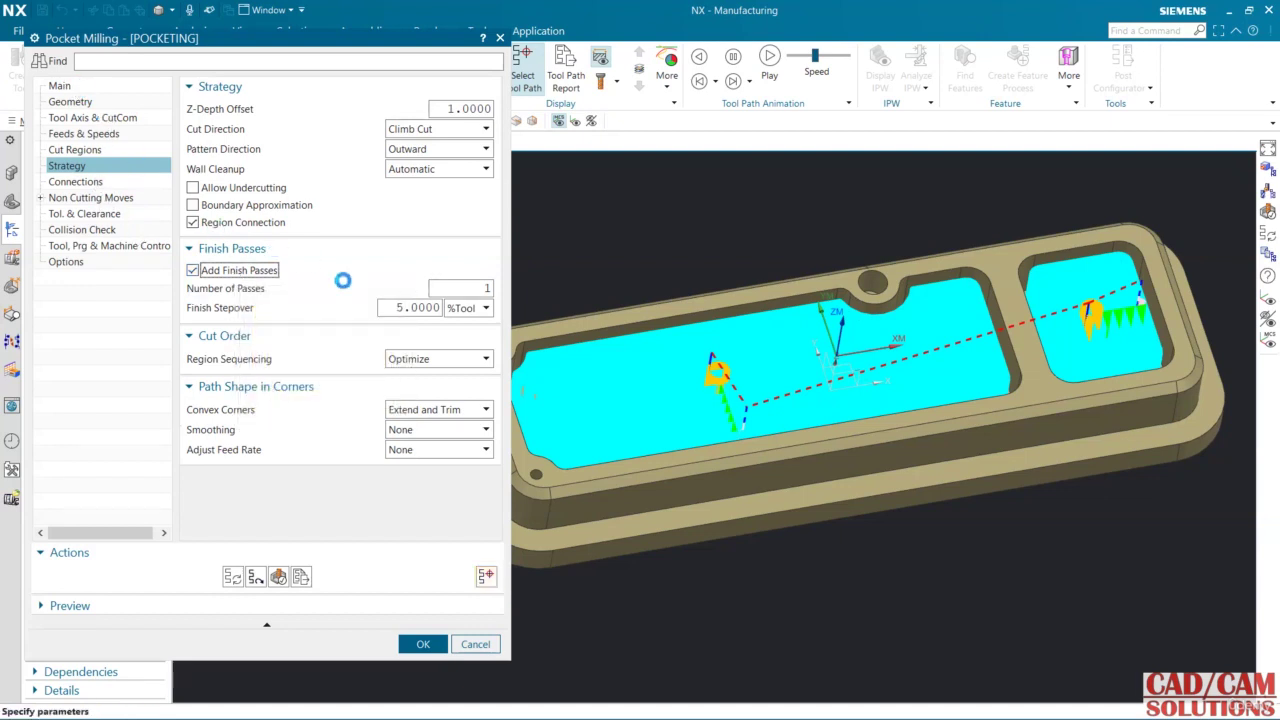
double_click(468, 281)
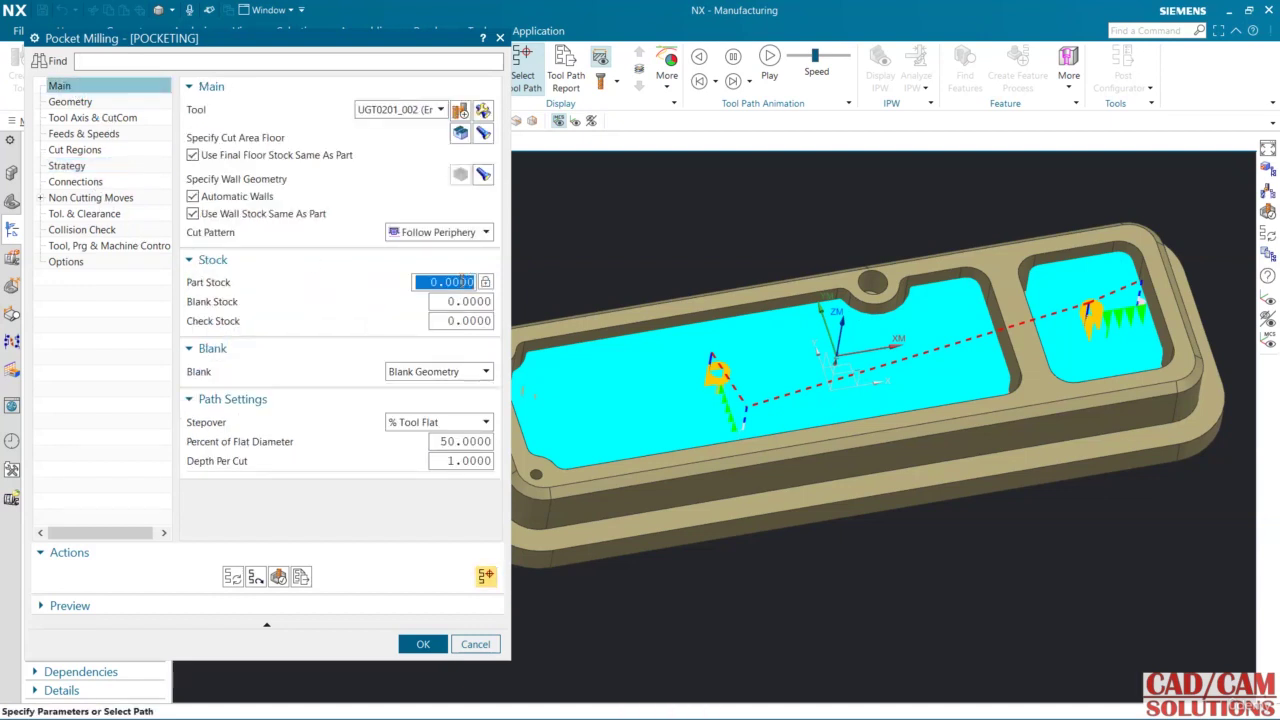
type("0.25")
key("Return")
Set the number of finish passes to 2 and regenerate the pocketing tool path
left_click(70, 166)
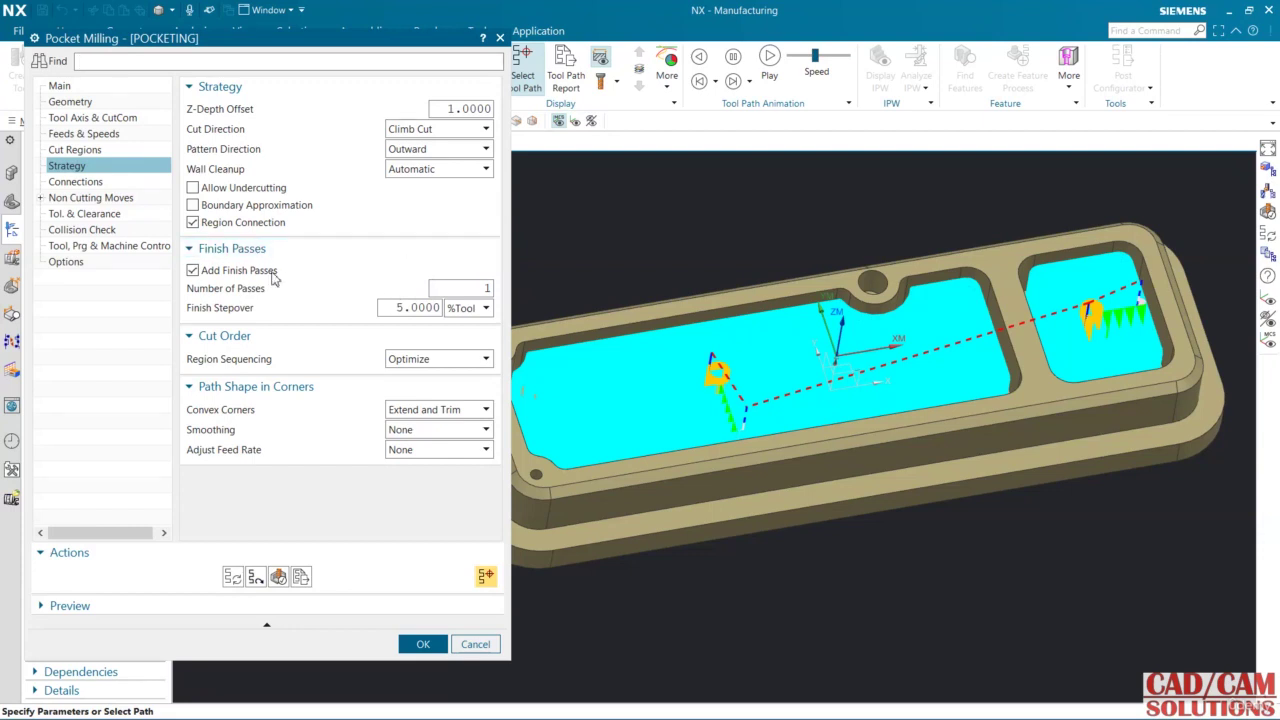
double_click(475, 288)
type("2")
key("Return")
left_click(232, 577)
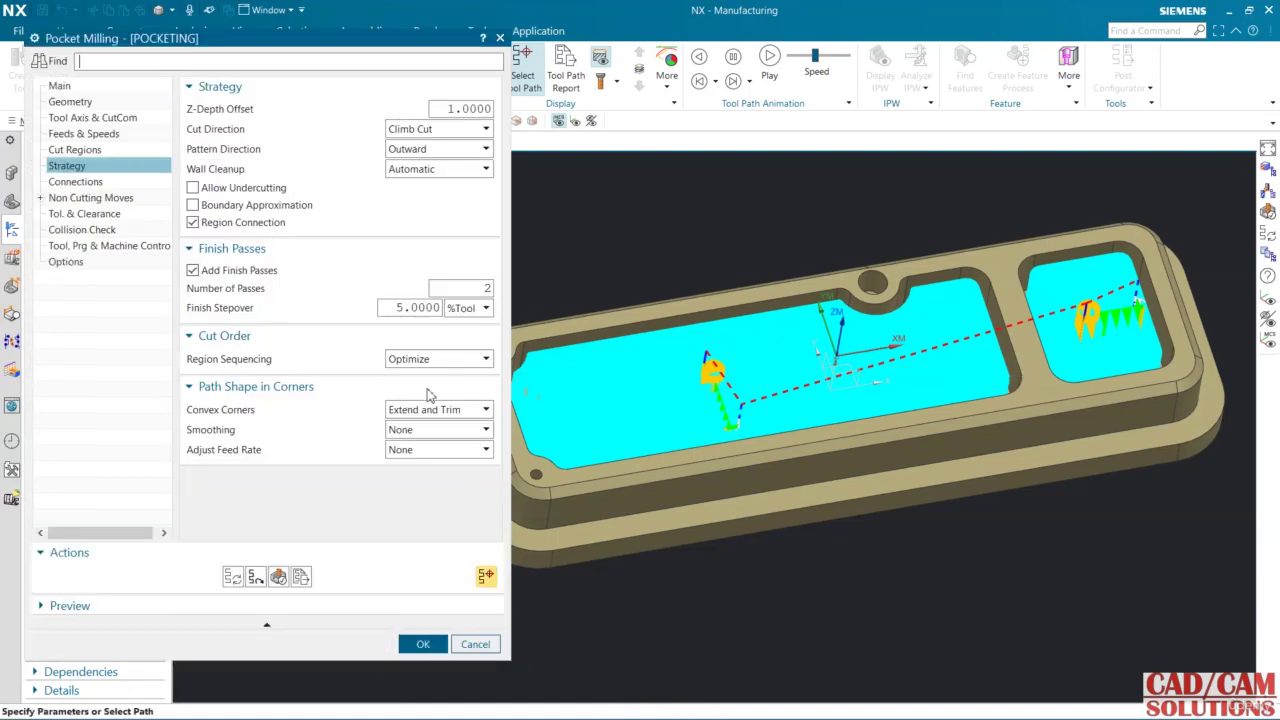
Verify the tool path by playing the 3D Dynamic material removal, inspect the machined pockets and close the visualization
left_click(279, 578)
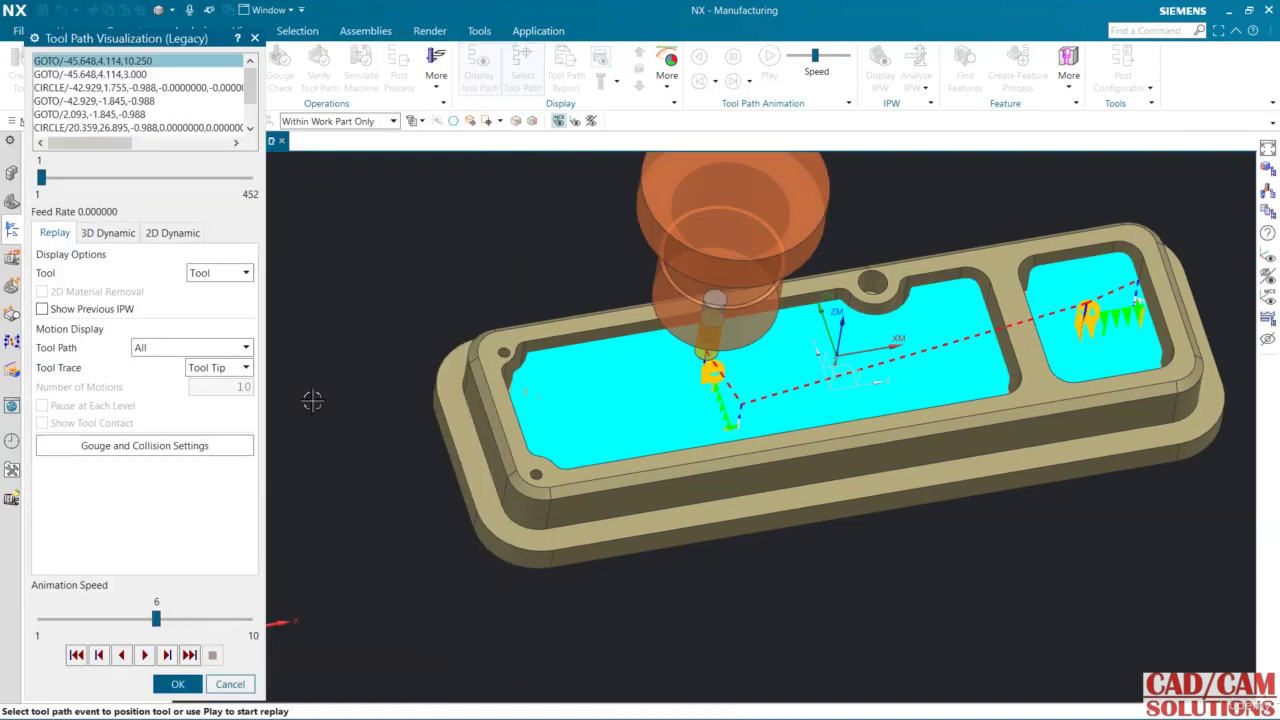
left_click(108, 233)
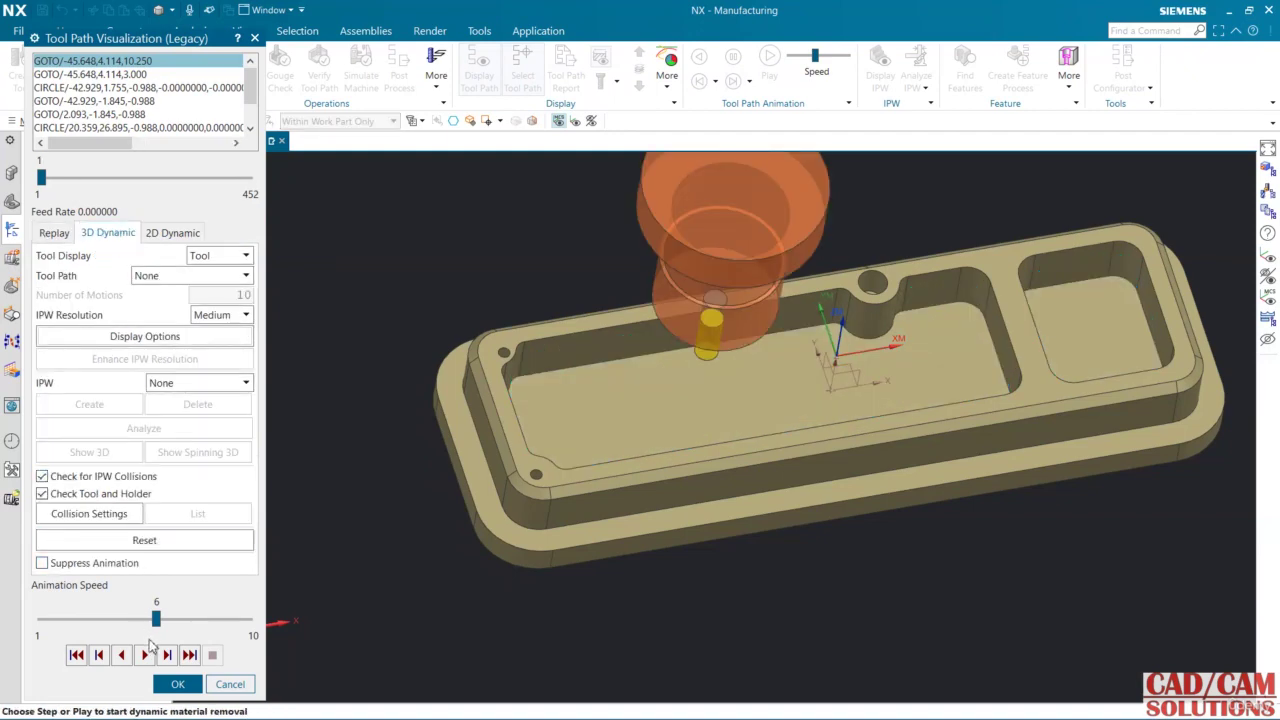
left_click(144, 655)
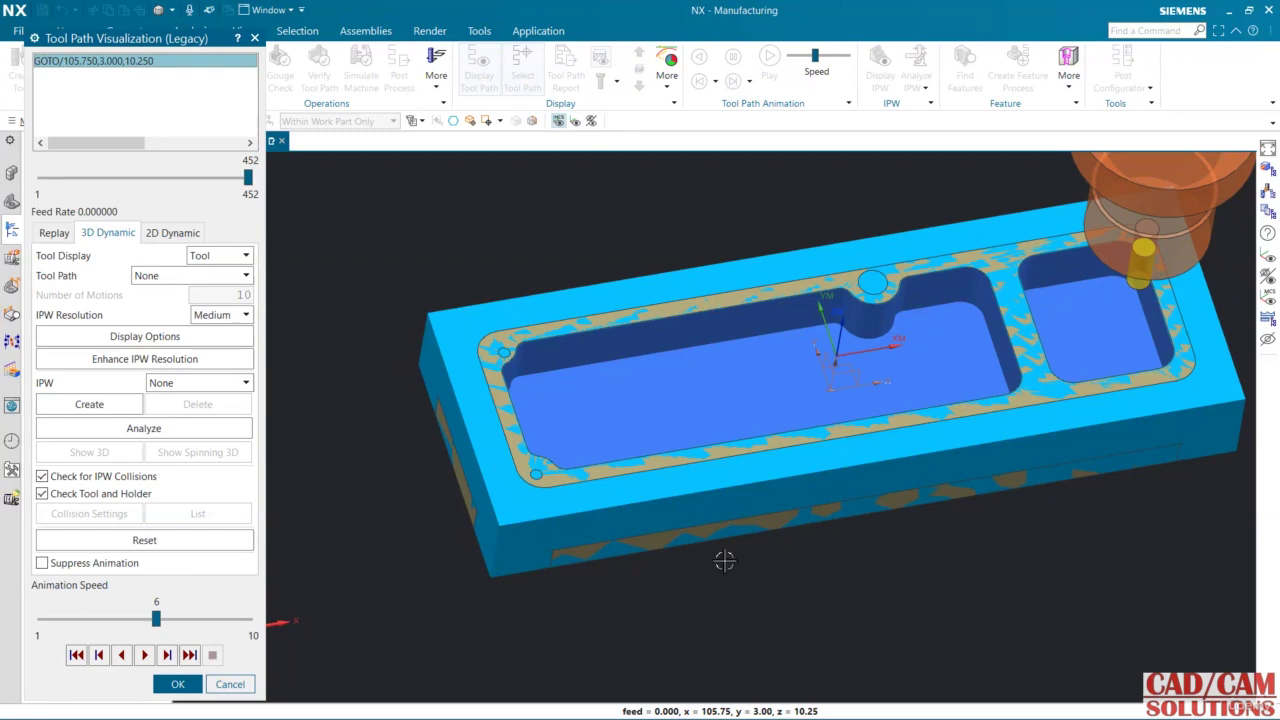
mouse_move(834, 428)
middle_mouse_down()
mouse_move(829, 403)
mouse_move(836, 414)
middle_mouse_up()
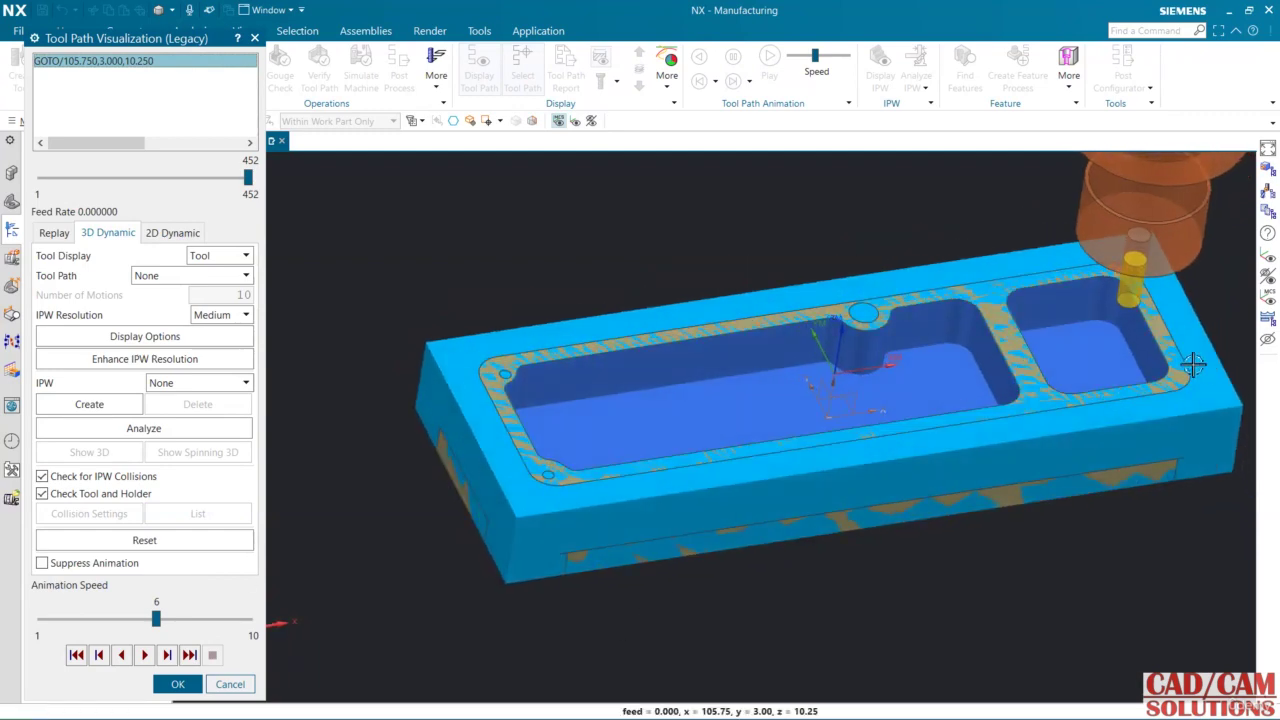
scroll(1190, 367, "down", 2)
left_click(177, 684)
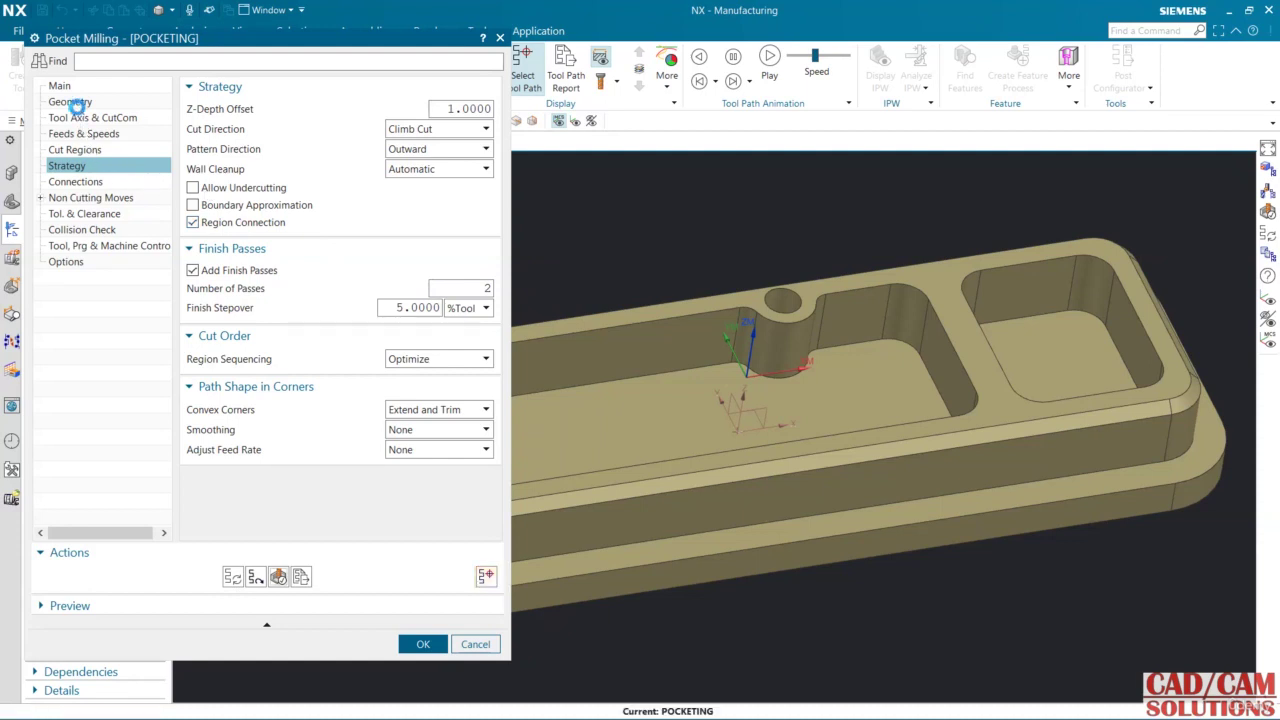
Set the operation's Part Stock to 0.0 and return to the finish pass settings in the cutting strategy
left_click(72, 104)
left_click(60, 87)
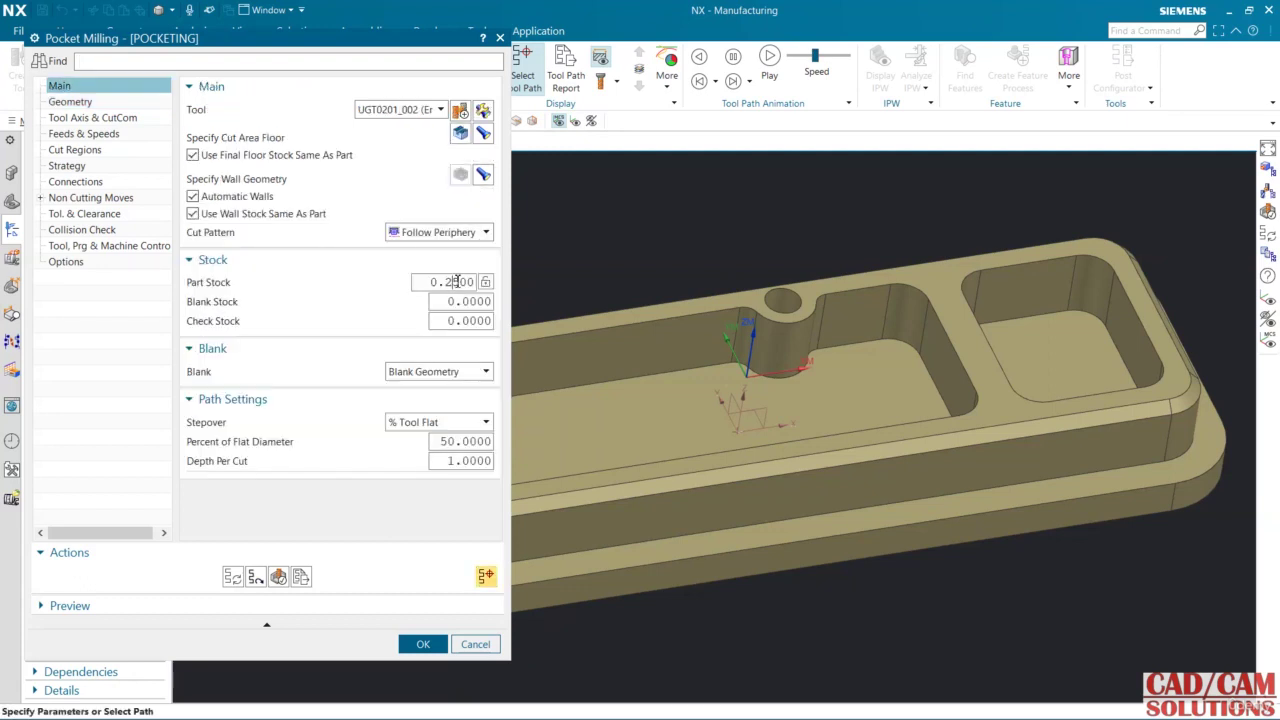
double_click(457, 282)
type("0.0")
key("Return")
left_click(66, 165)
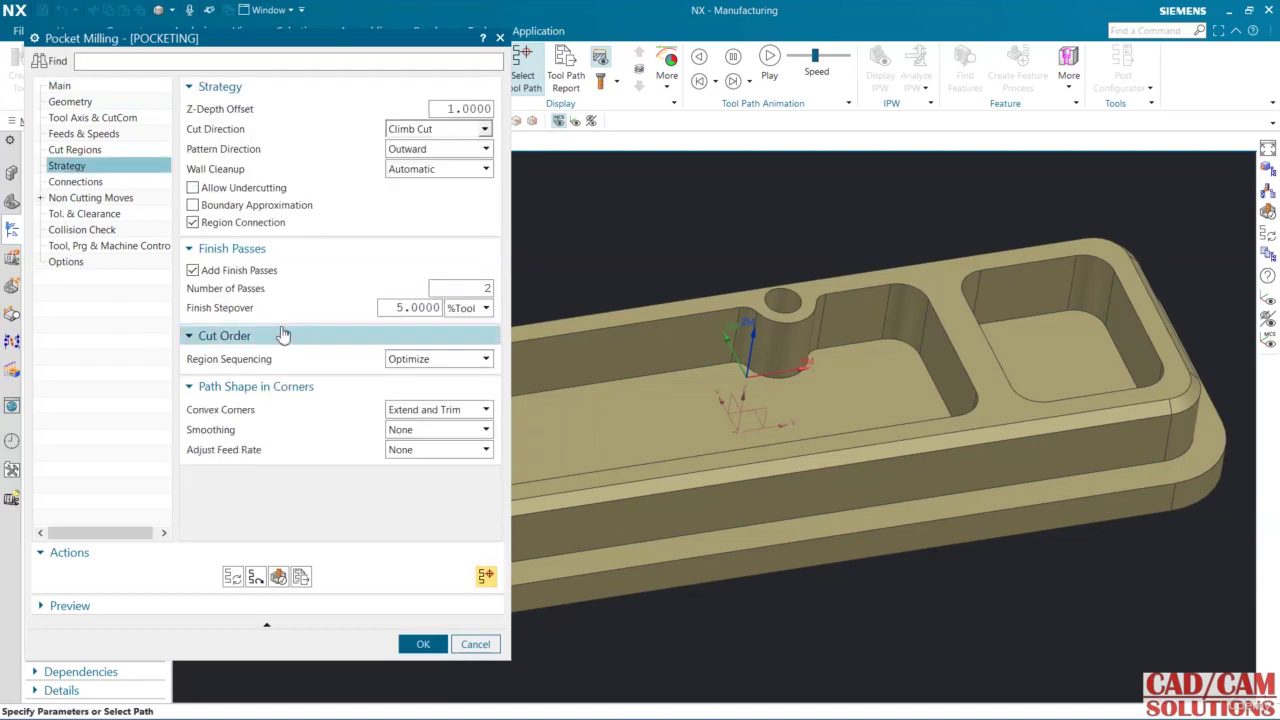
mouse_move(248, 275)
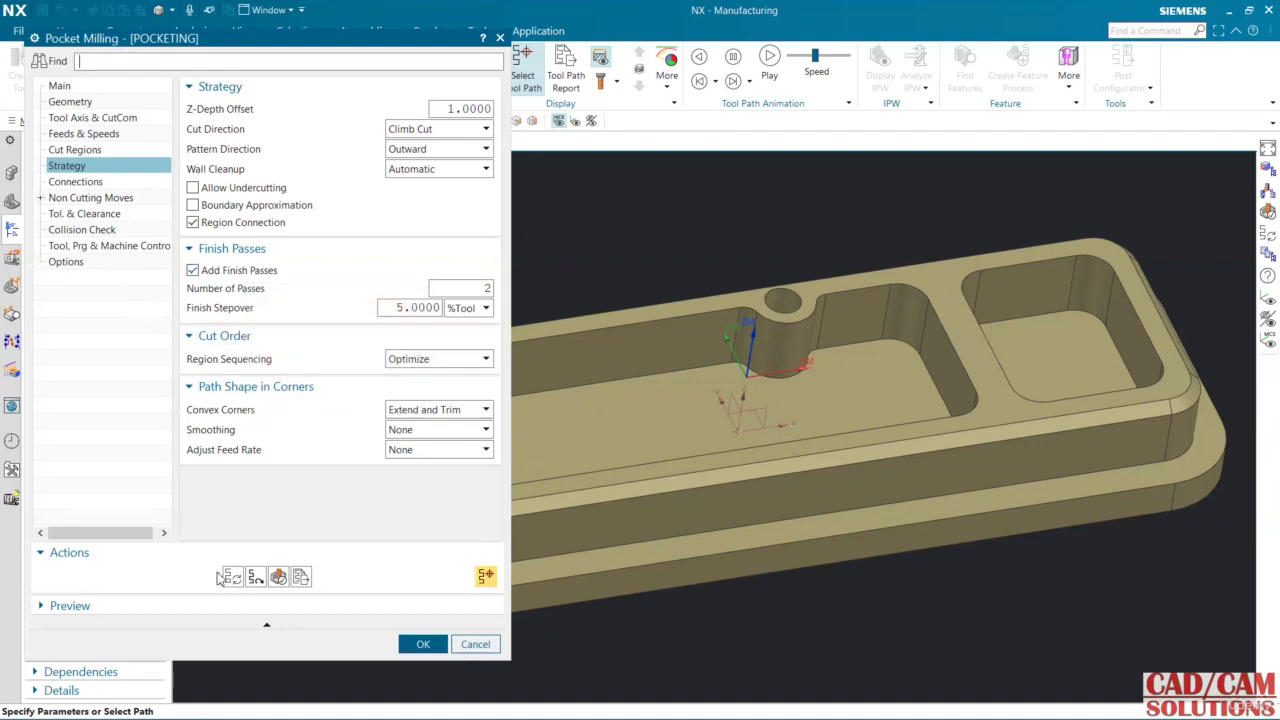
Set the stepover to 75 percent of the tool's flat diameter and regenerate the tool path
left_click(65, 88)
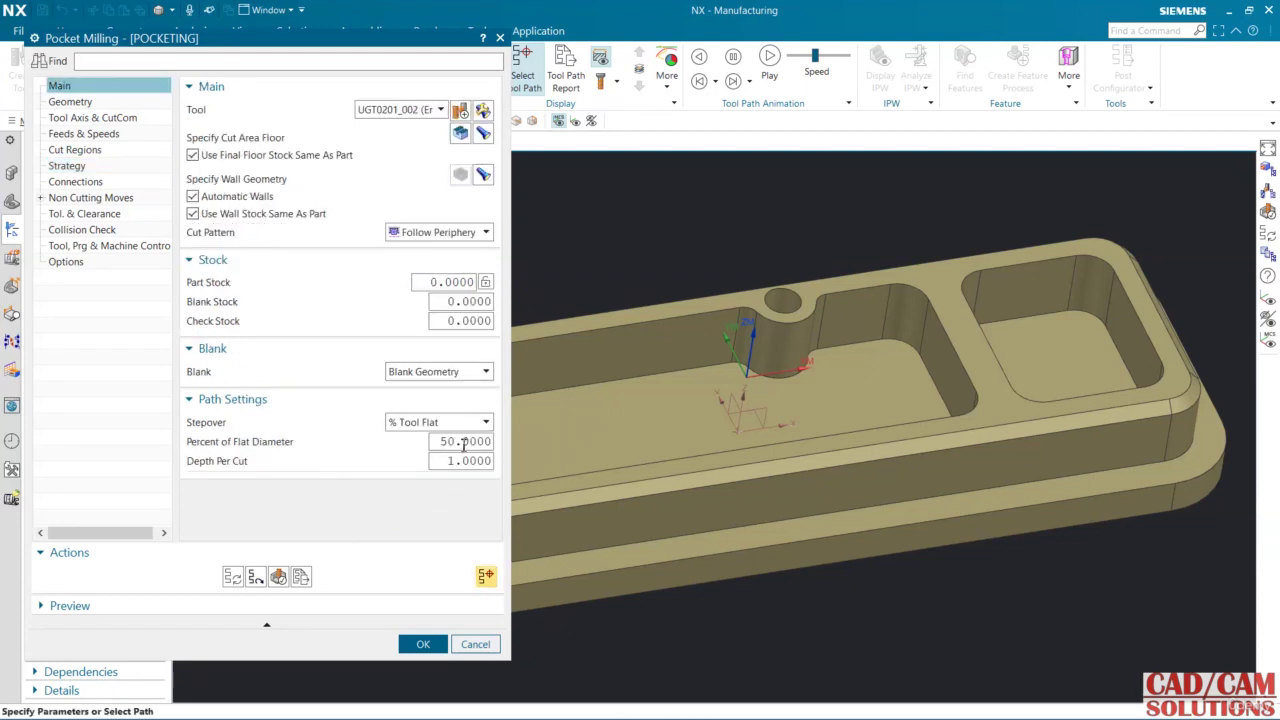
double_click(463, 442)
type("75")
left_click(80, 167)
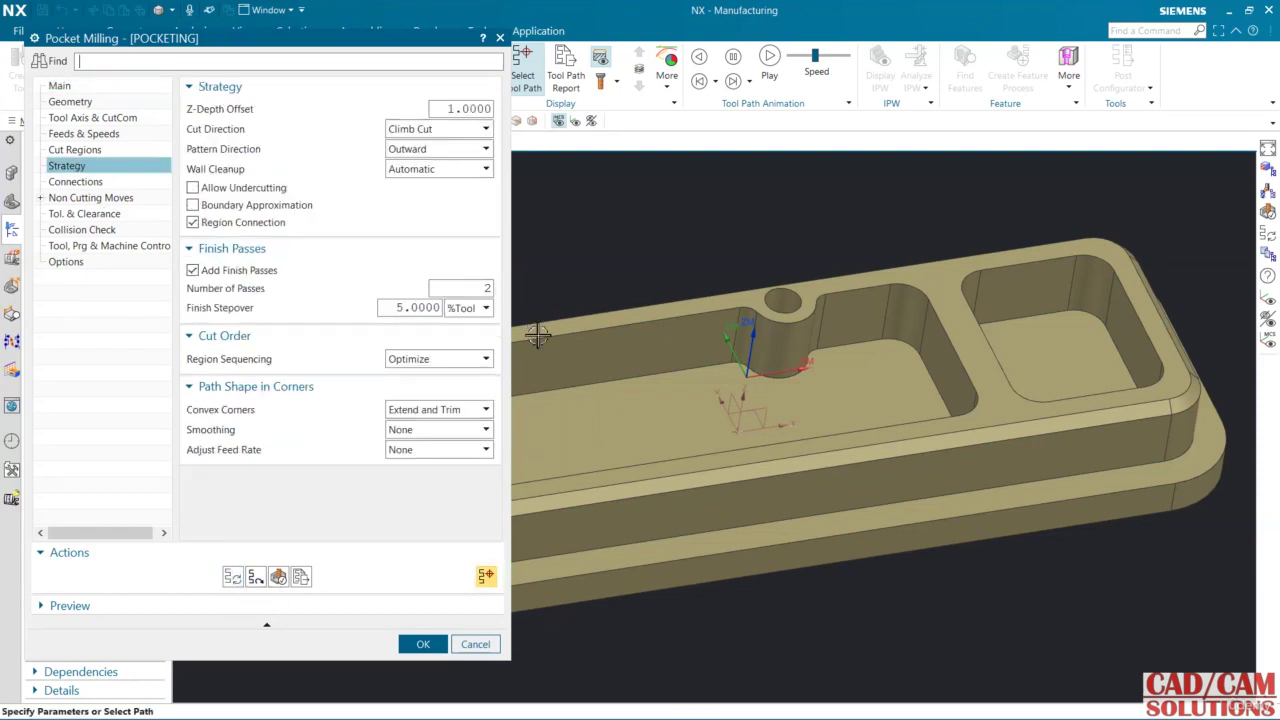
left_click(232, 577)
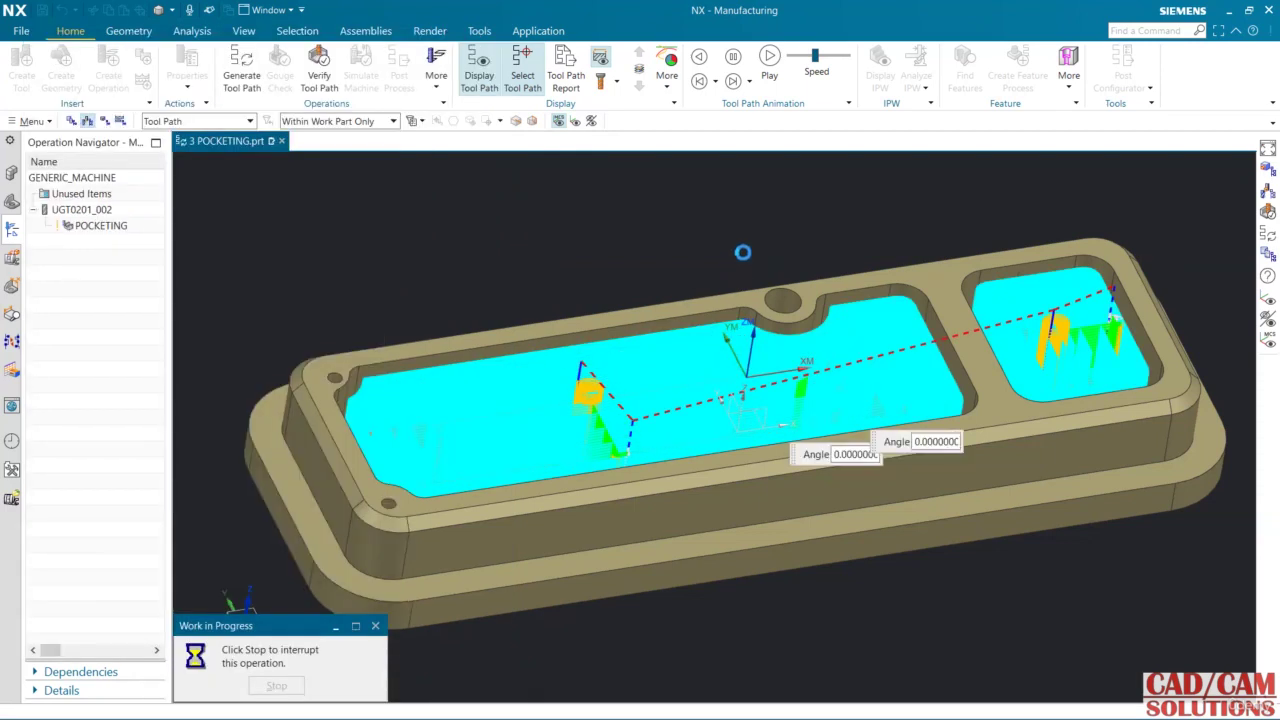
Replay the tool path in a top view and examine the finish passes along the pocket walls against the Main and Strategy settings
middle_click_drag(820, 241, 813, 266)
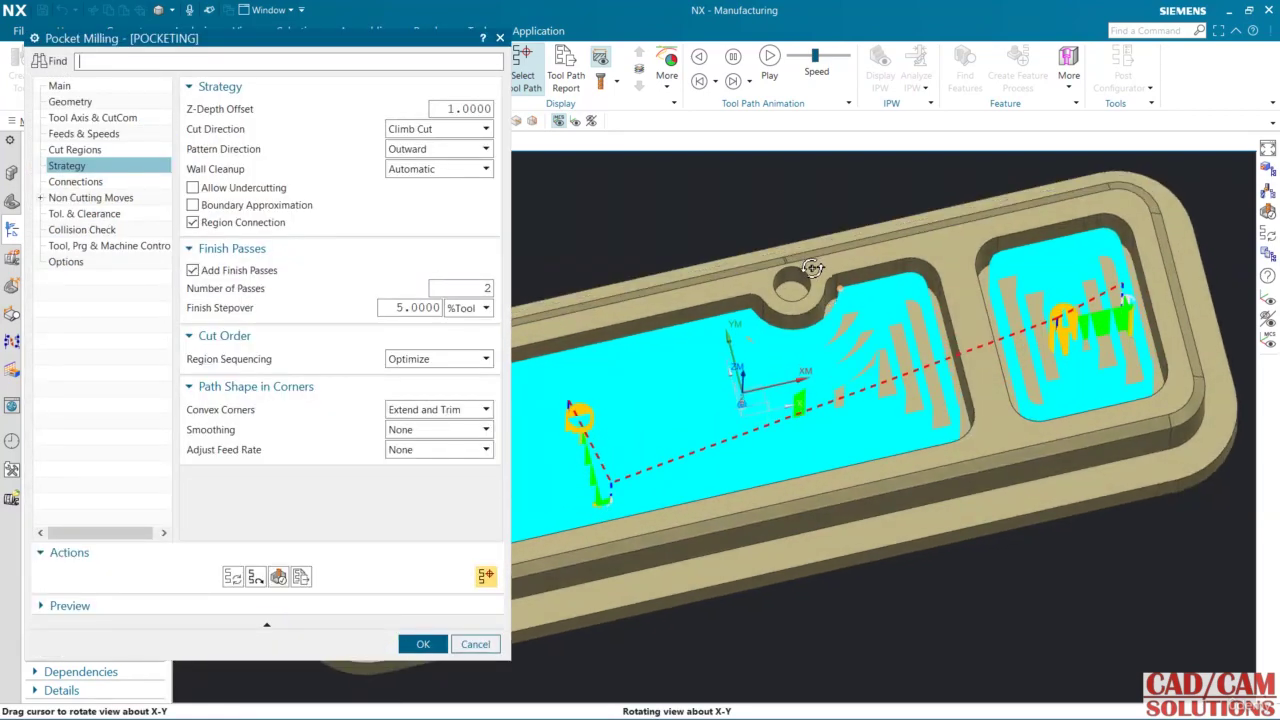
key("F8")
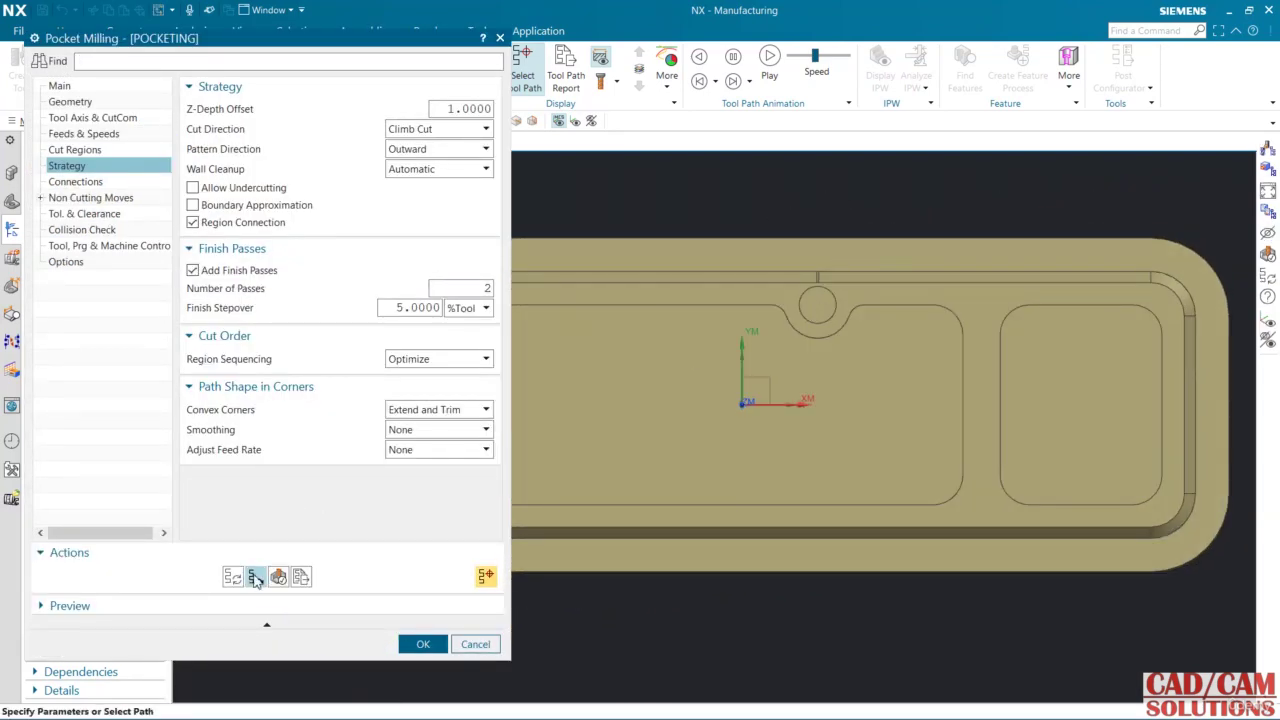
left_click(256, 577)
scroll(960, 320, "up", 10)
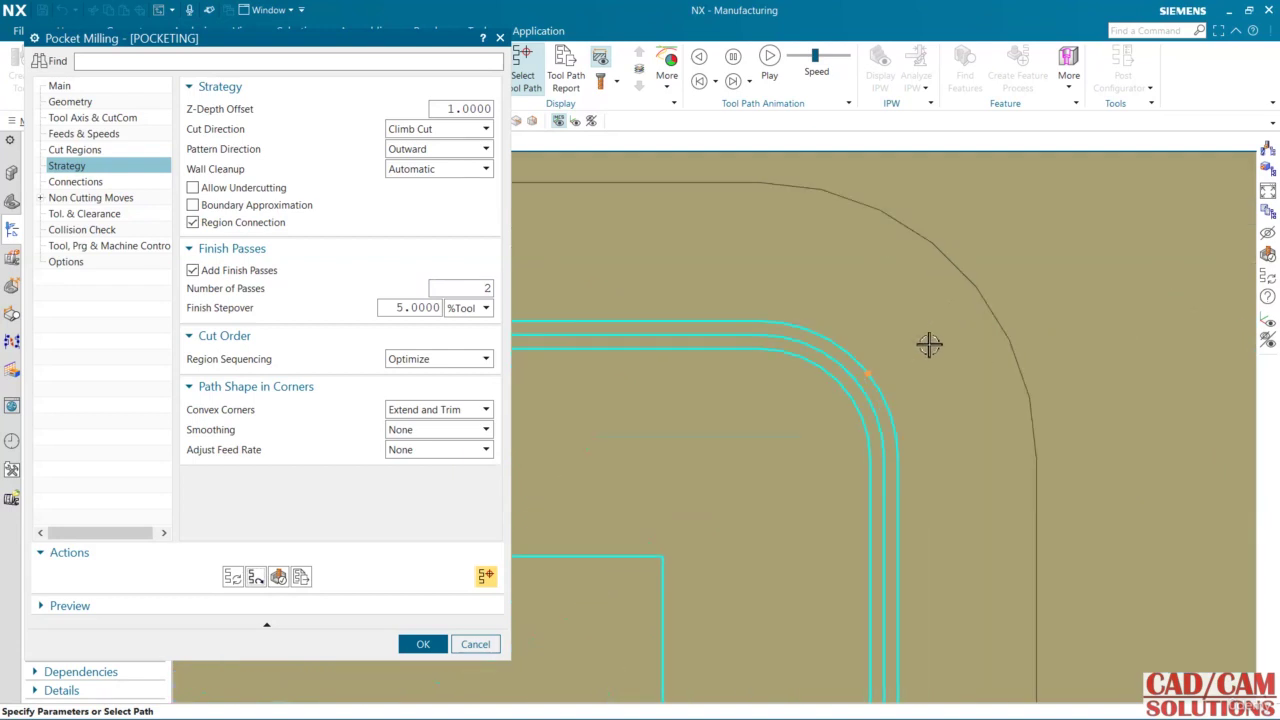
scroll(975, 358, "down", 10)
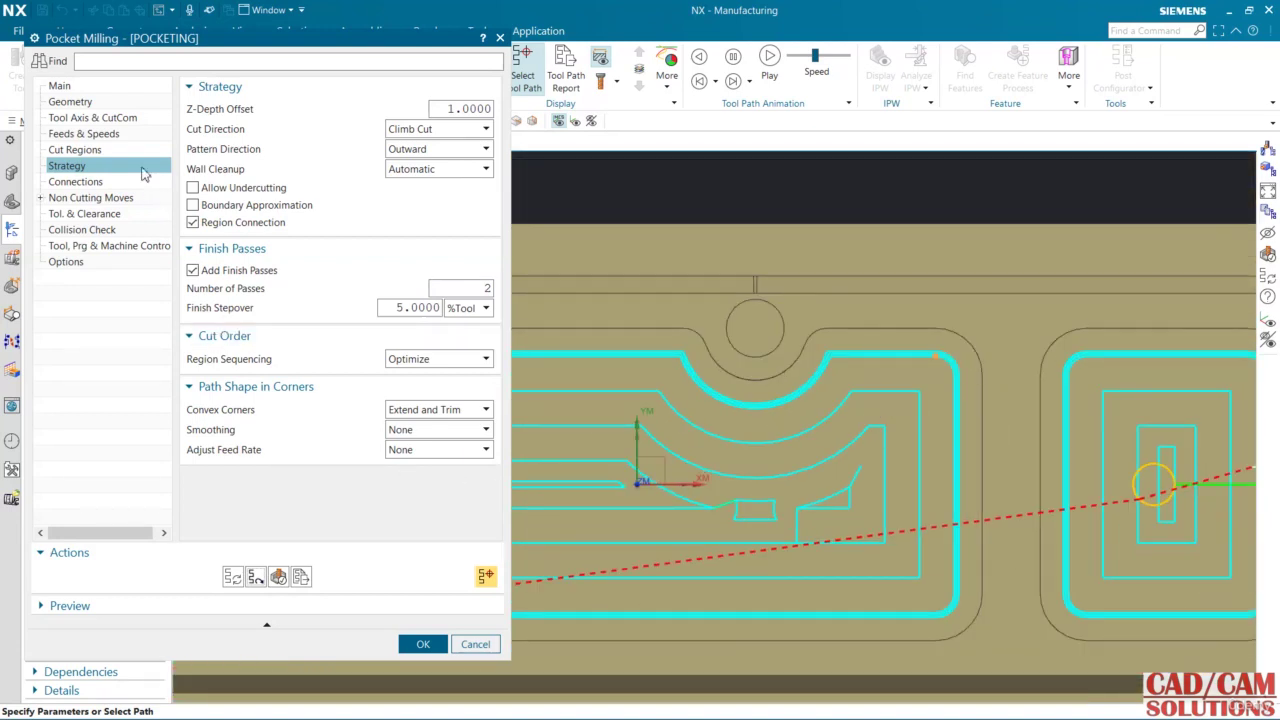
left_click(73, 88)
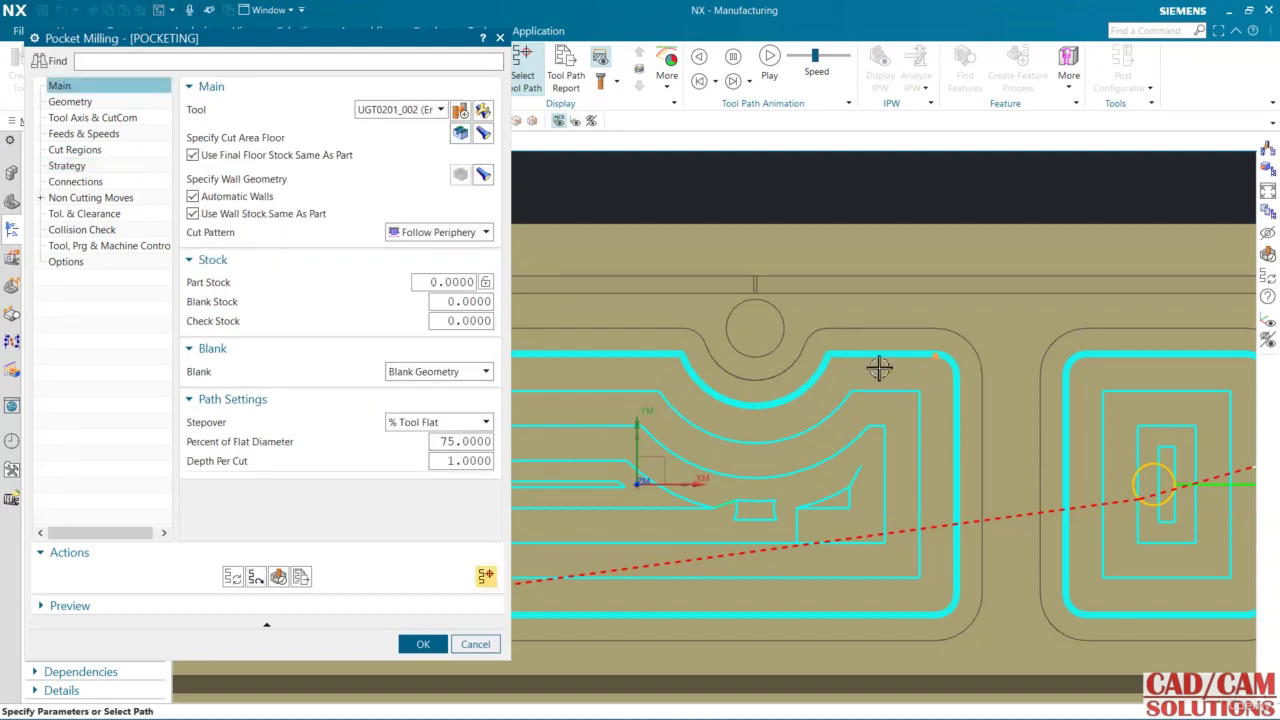
scroll(875, 356, "up", 2)
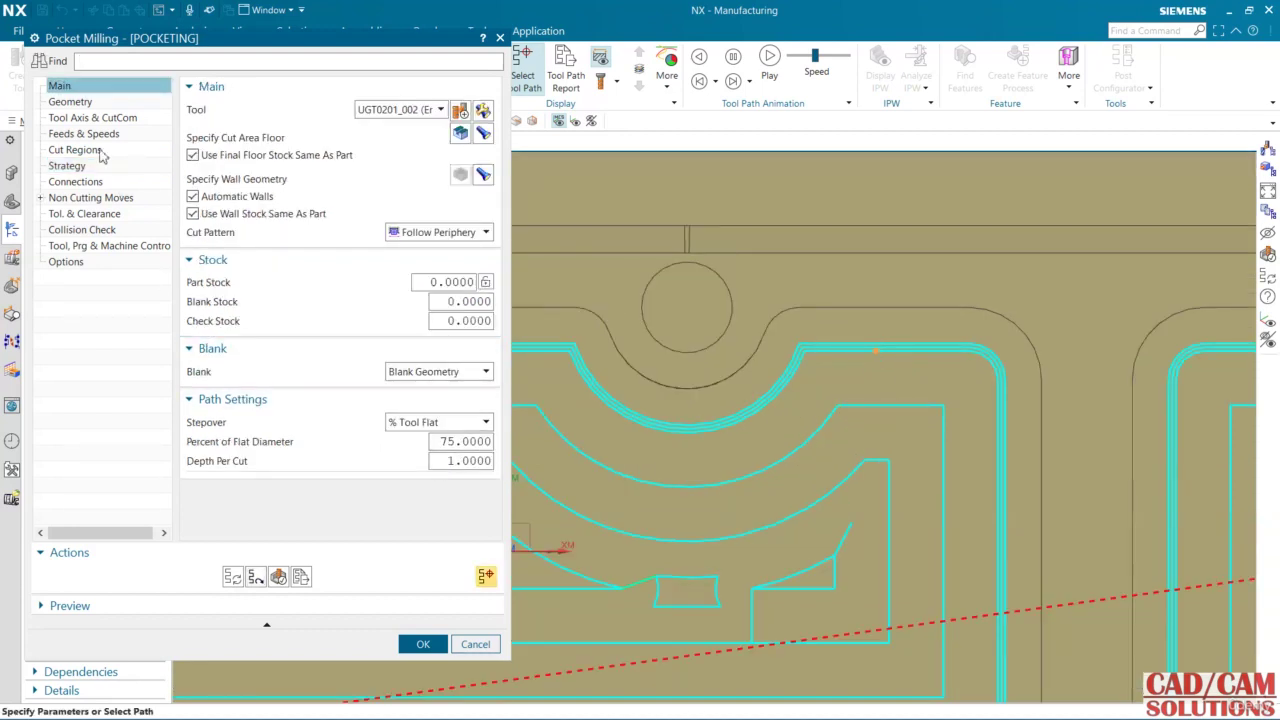
left_click(66, 165)
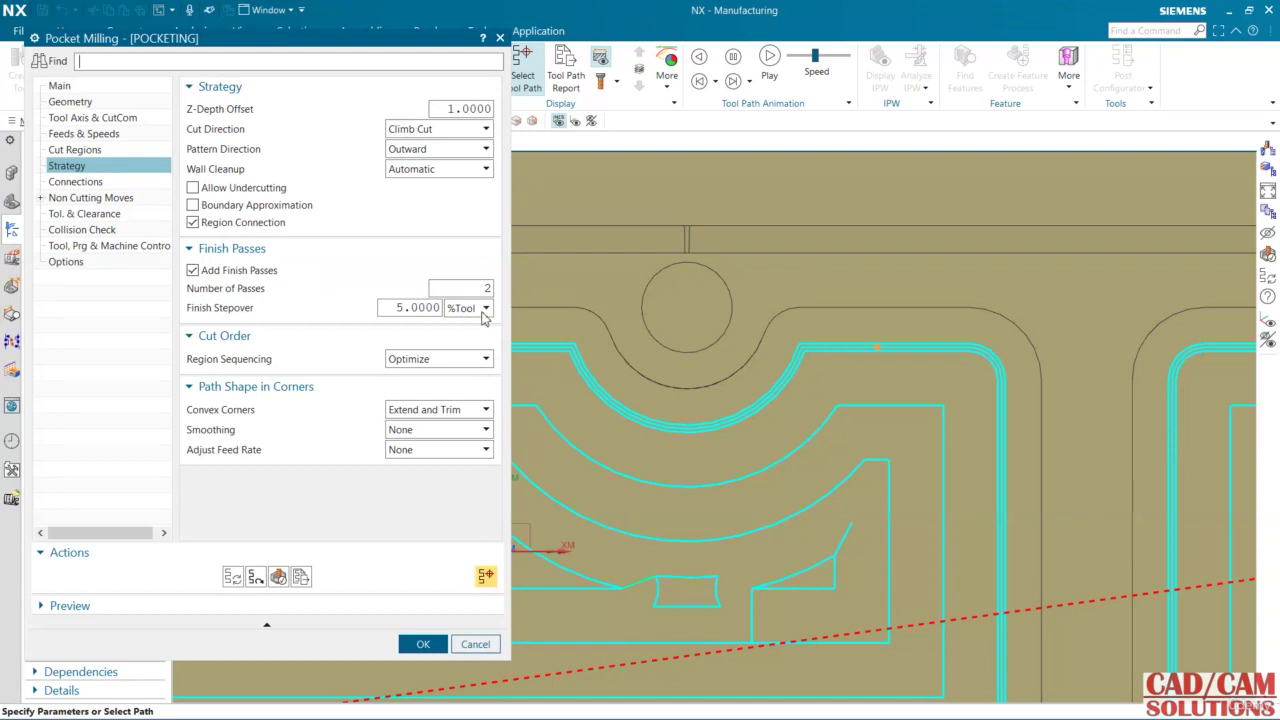
Review the region sequencing choices for the cut order against the whole tool path and keep Optimize
scroll(737, 410, "down", 4)
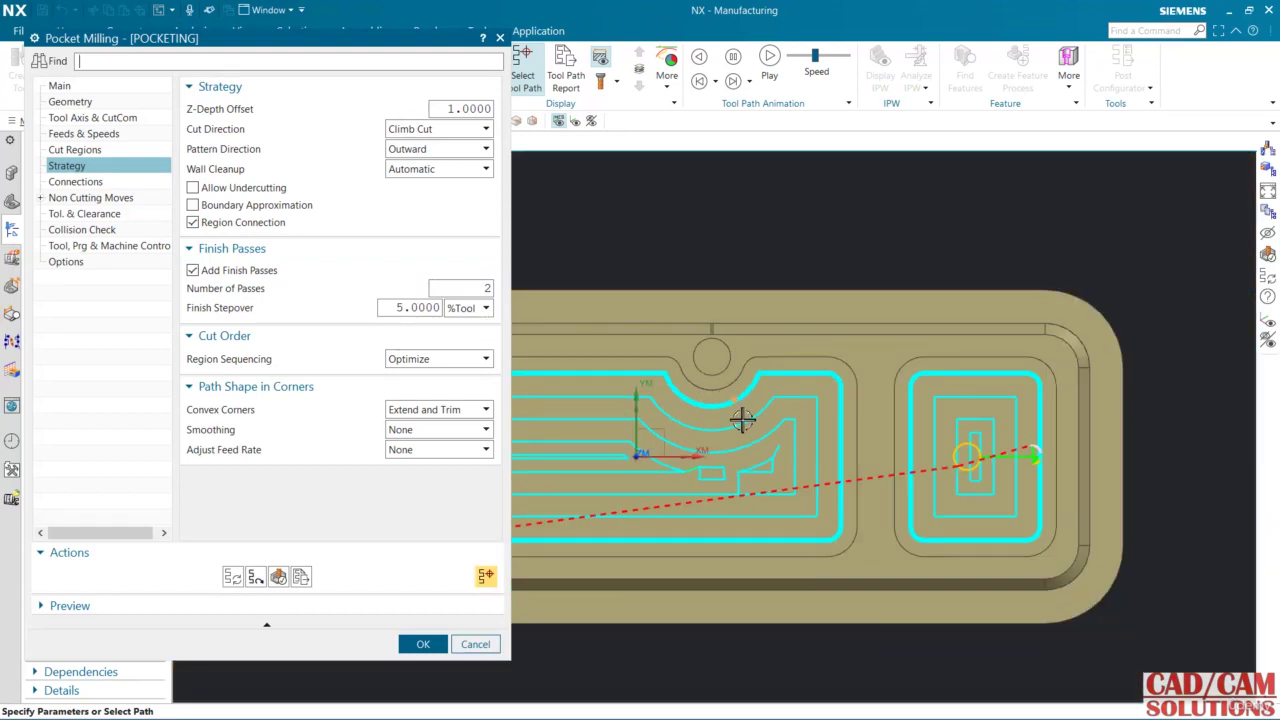
middle_click_drag(701, 454, 788, 358, "shift")
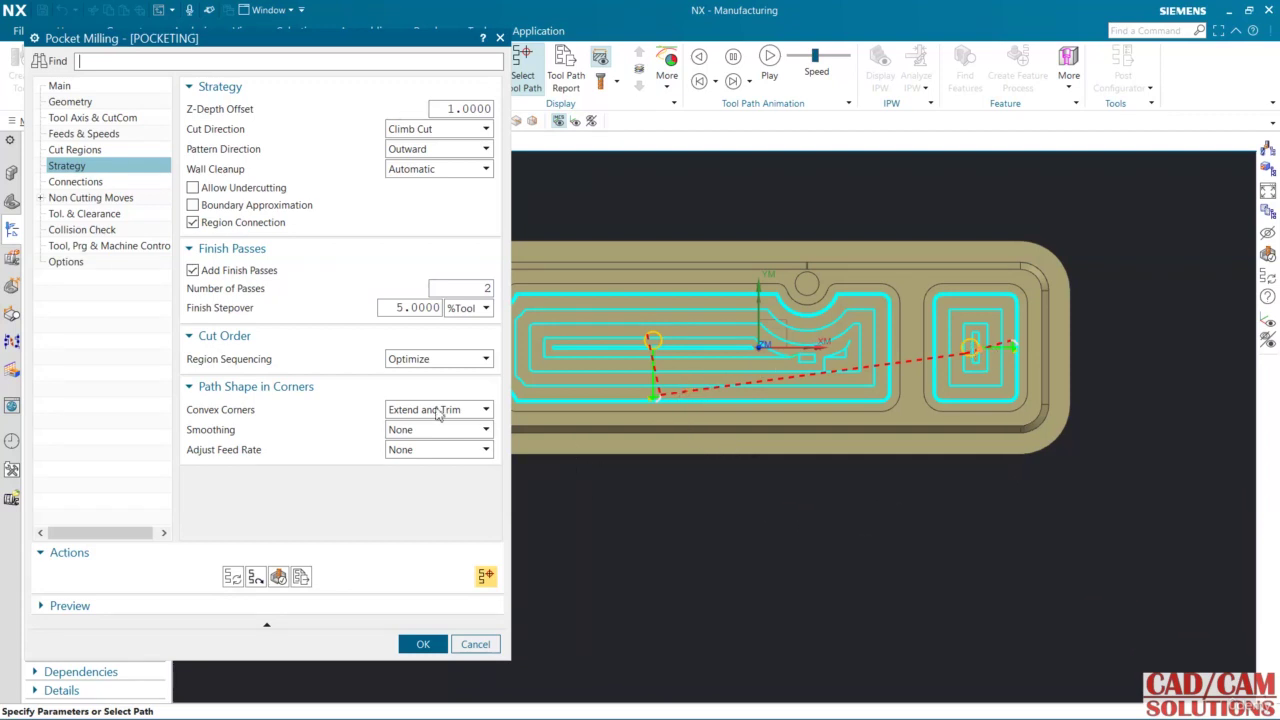
left_click(450, 360)
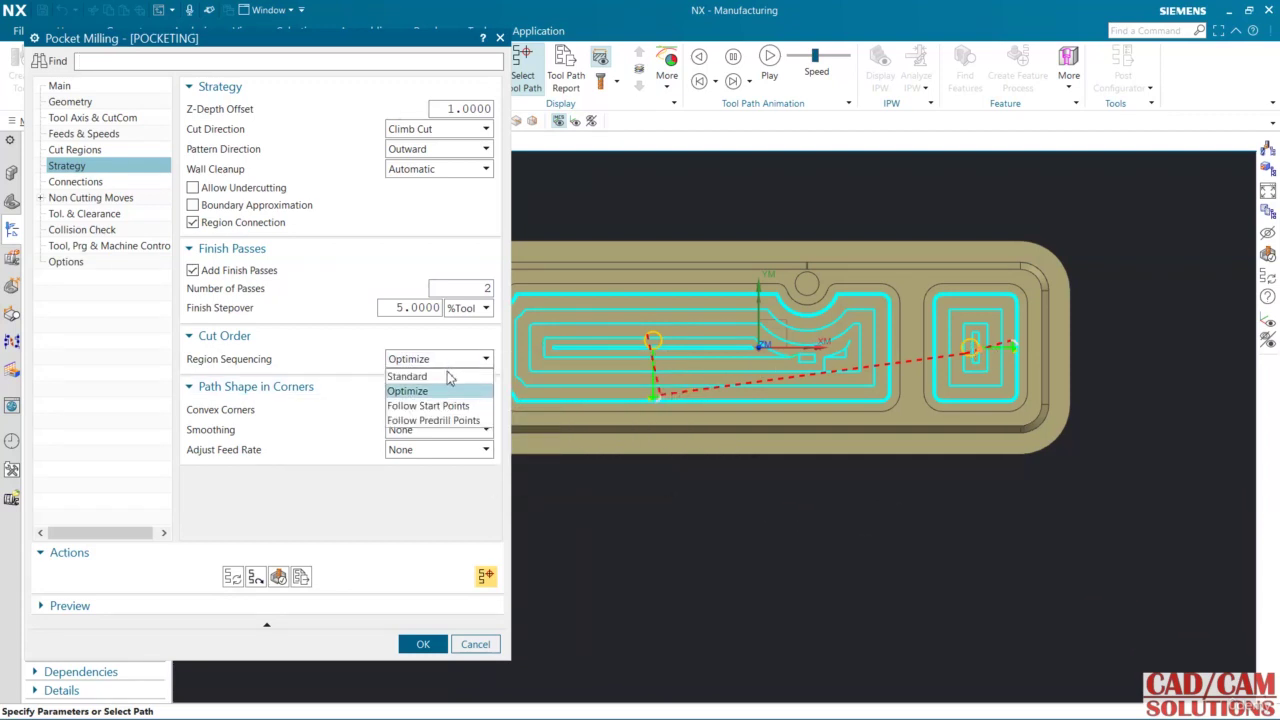
mouse_move(441, 385)
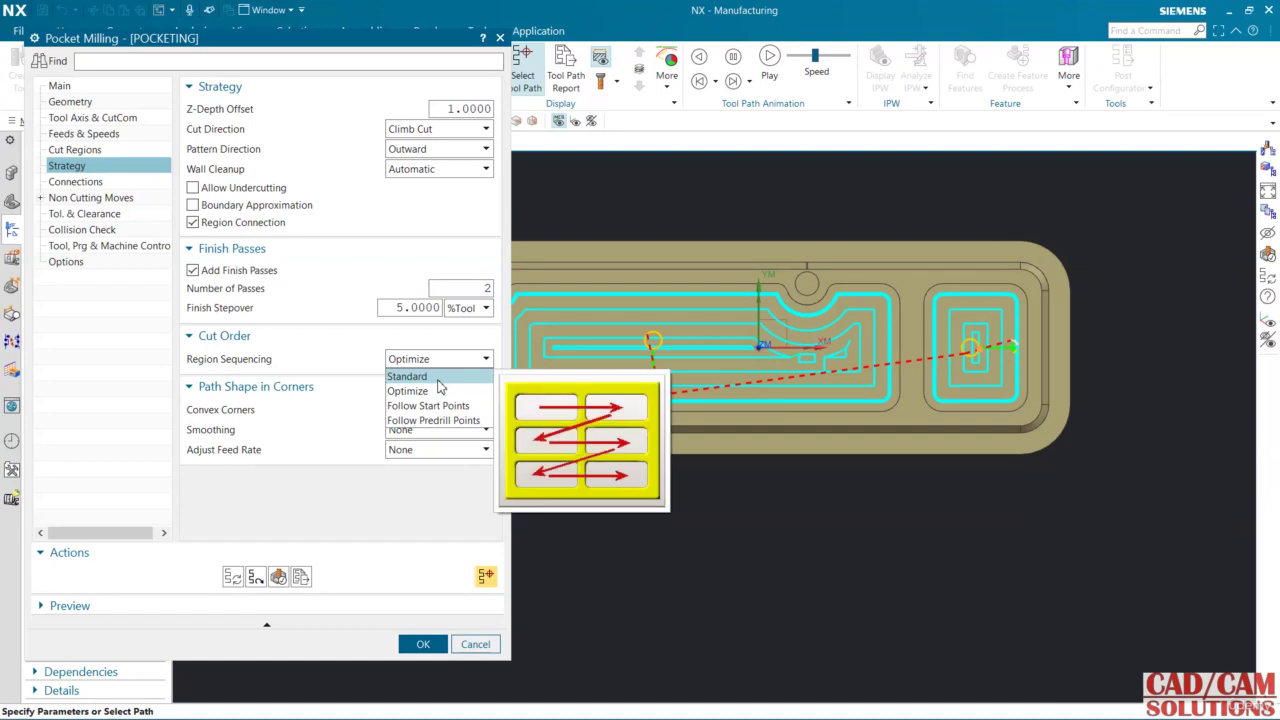
left_click(440, 391)
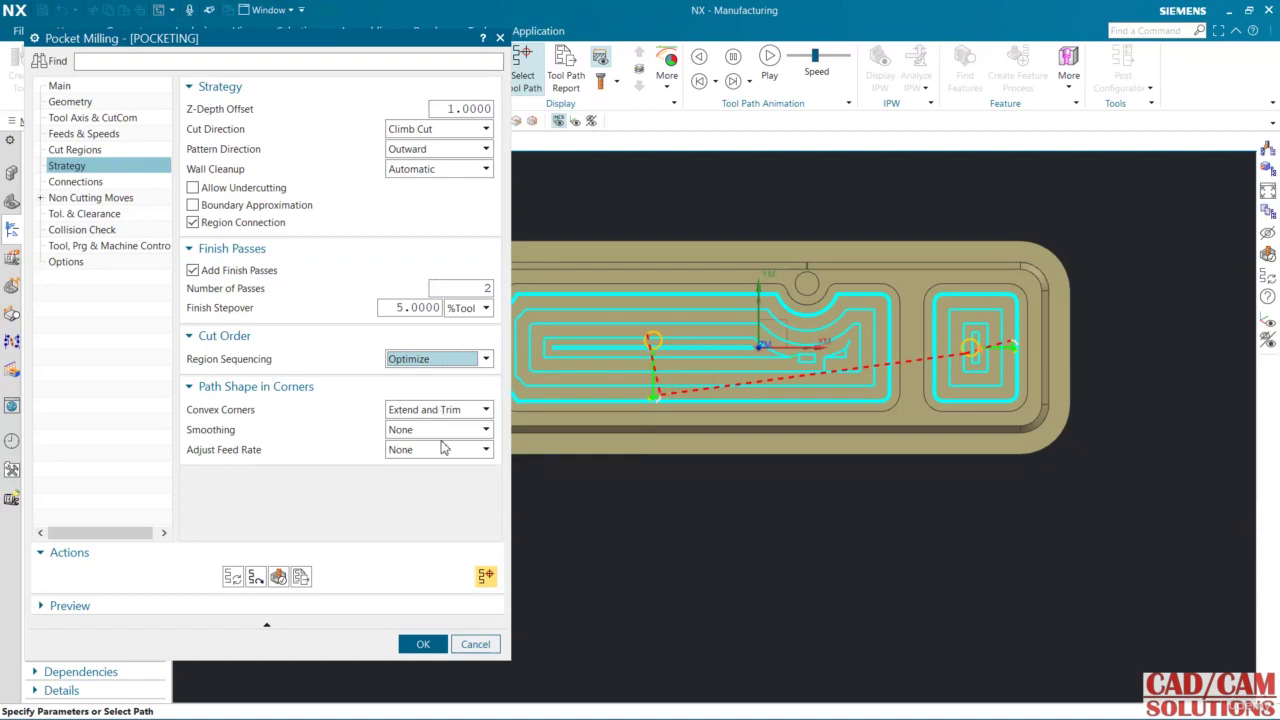
mouse_move(418, 421)
Examine the motion types available across voids in the Connections settings, keeping Cut
left_click(88, 182)
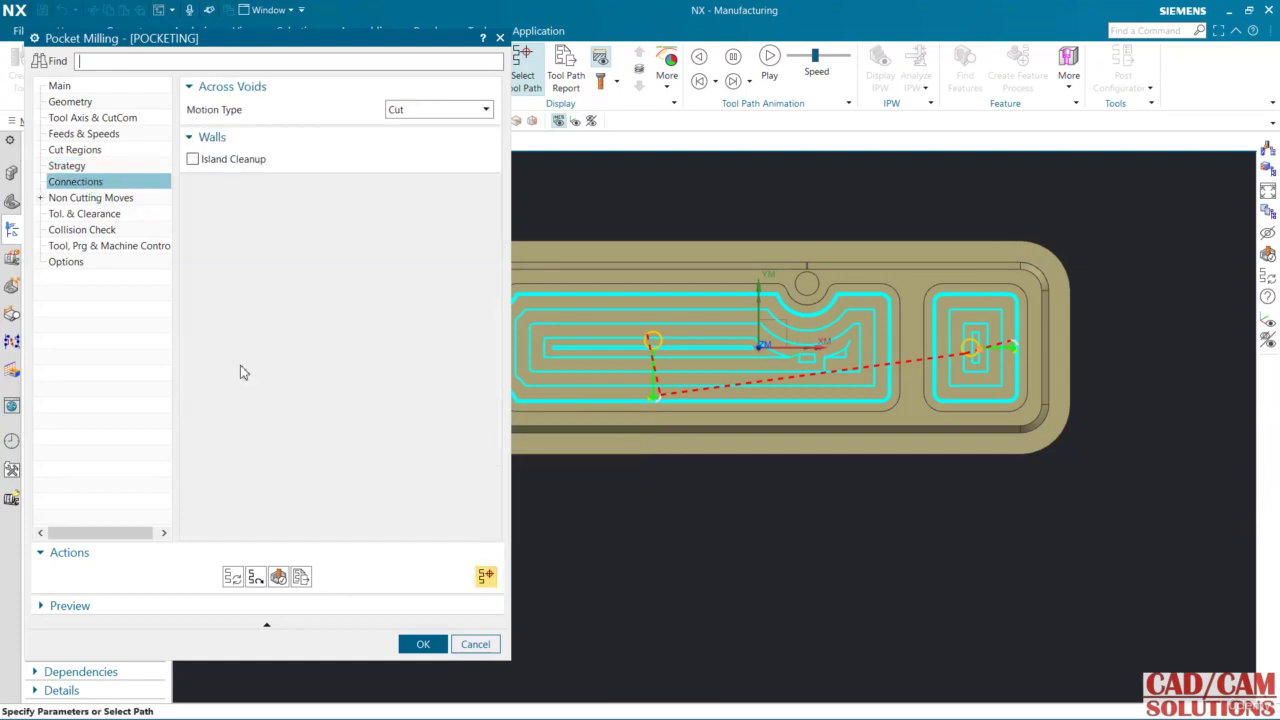
mouse_move(424, 112)
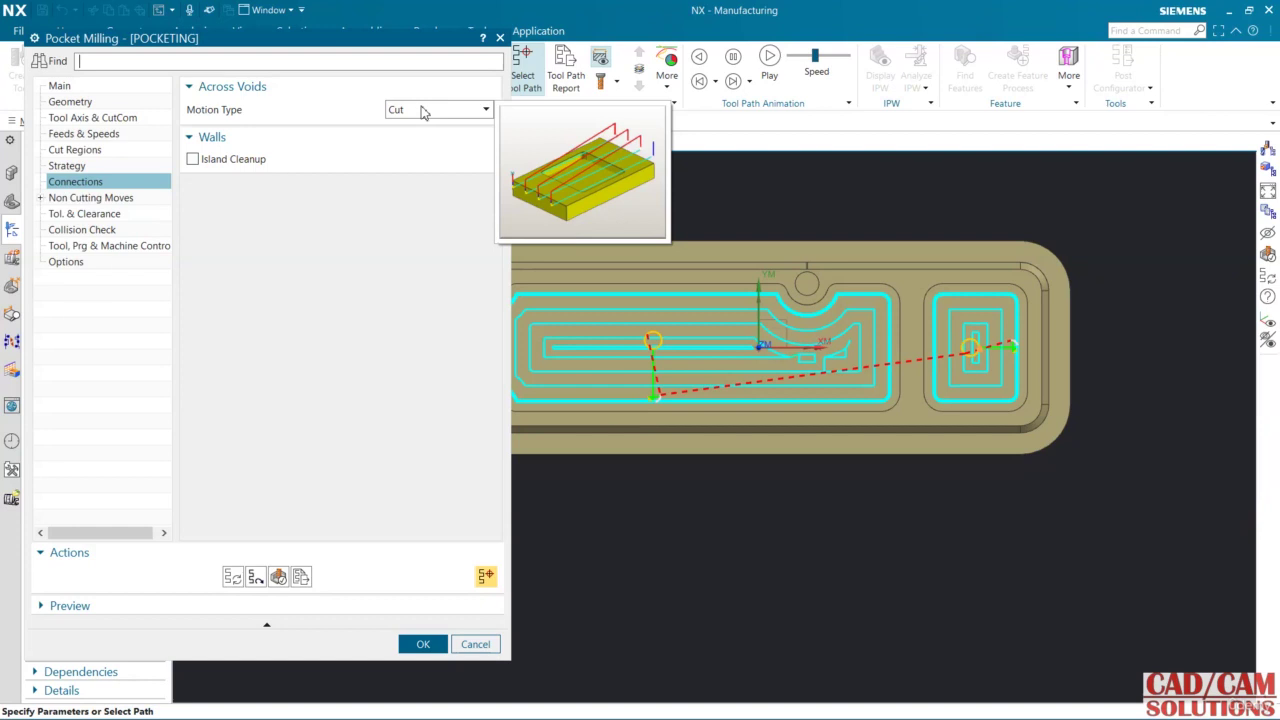
left_click(424, 112)
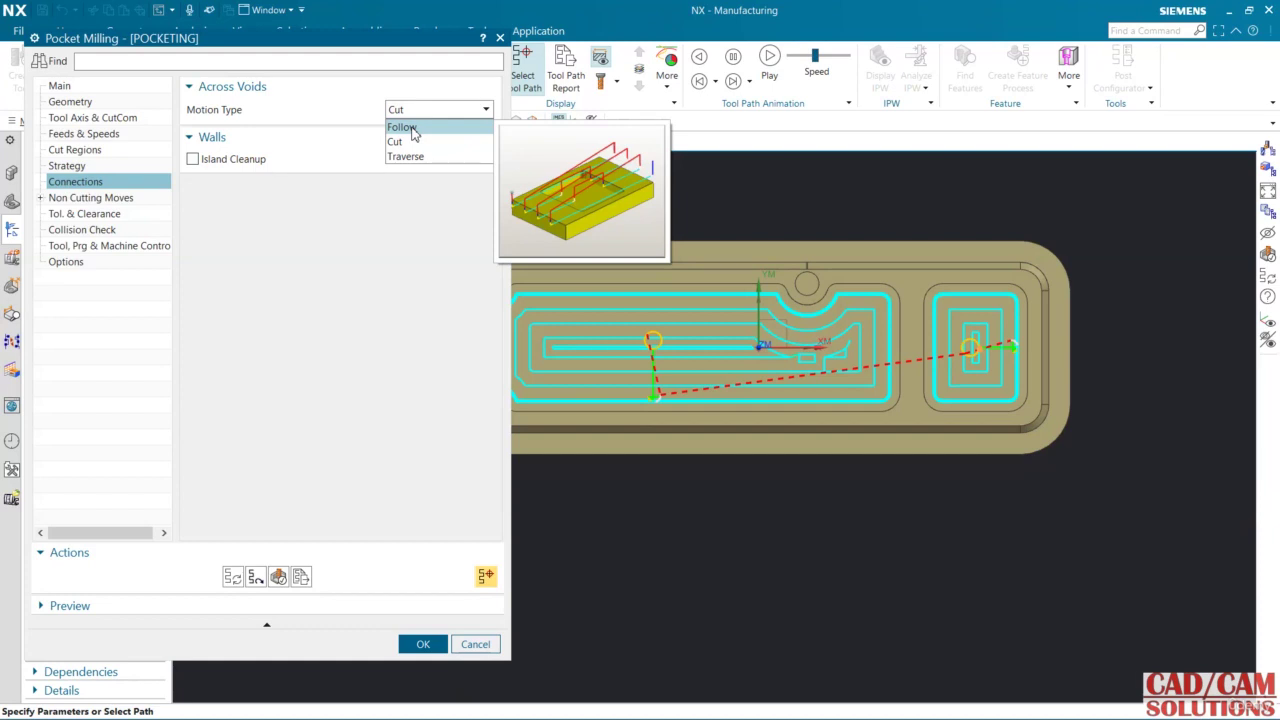
left_click(342, 99)
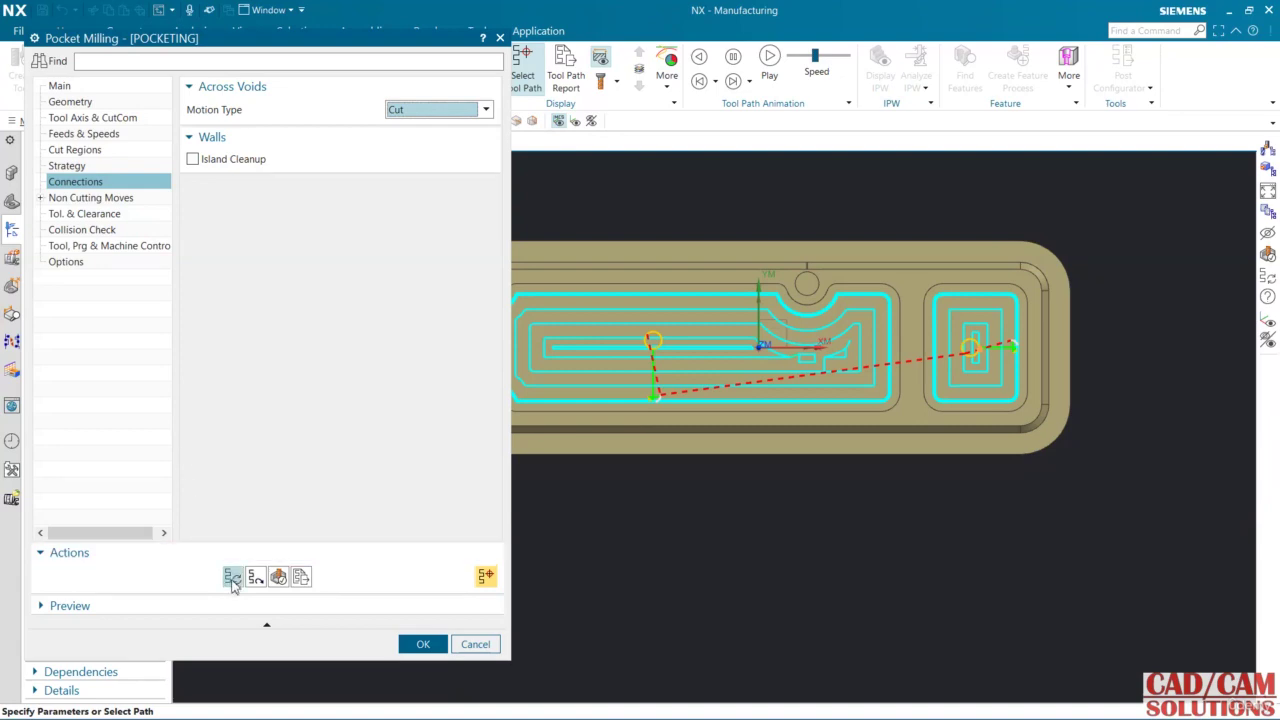
Accept the pocket milling operation and show the whole tray in a tilted 3D view fitted to the window
left_click(423, 644)
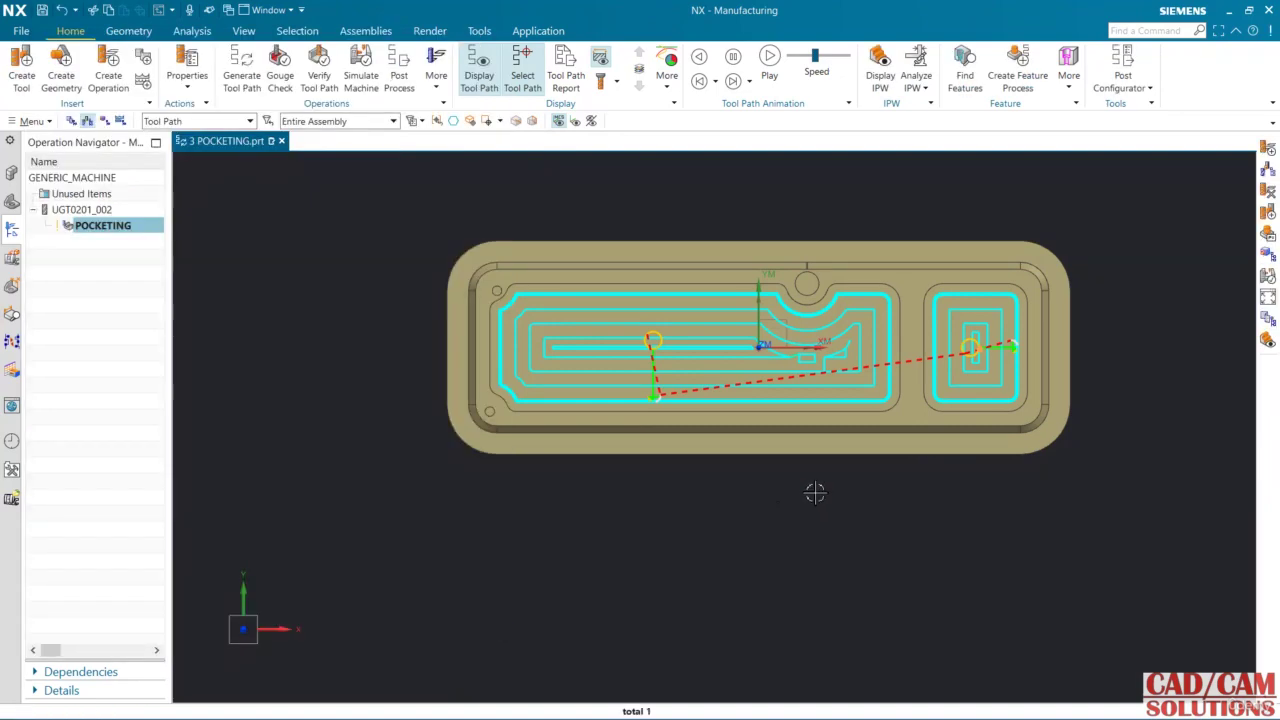
middle_click_drag(815, 493, 869, 431)
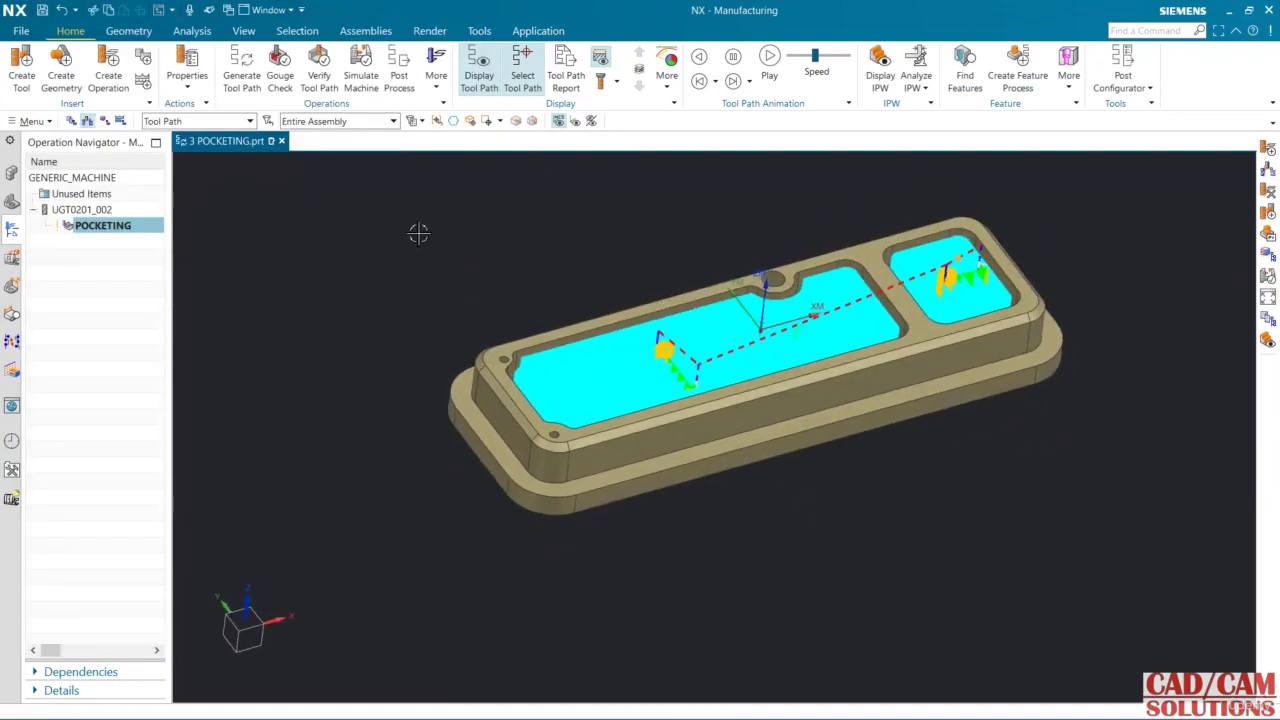
key("ctrl+f")
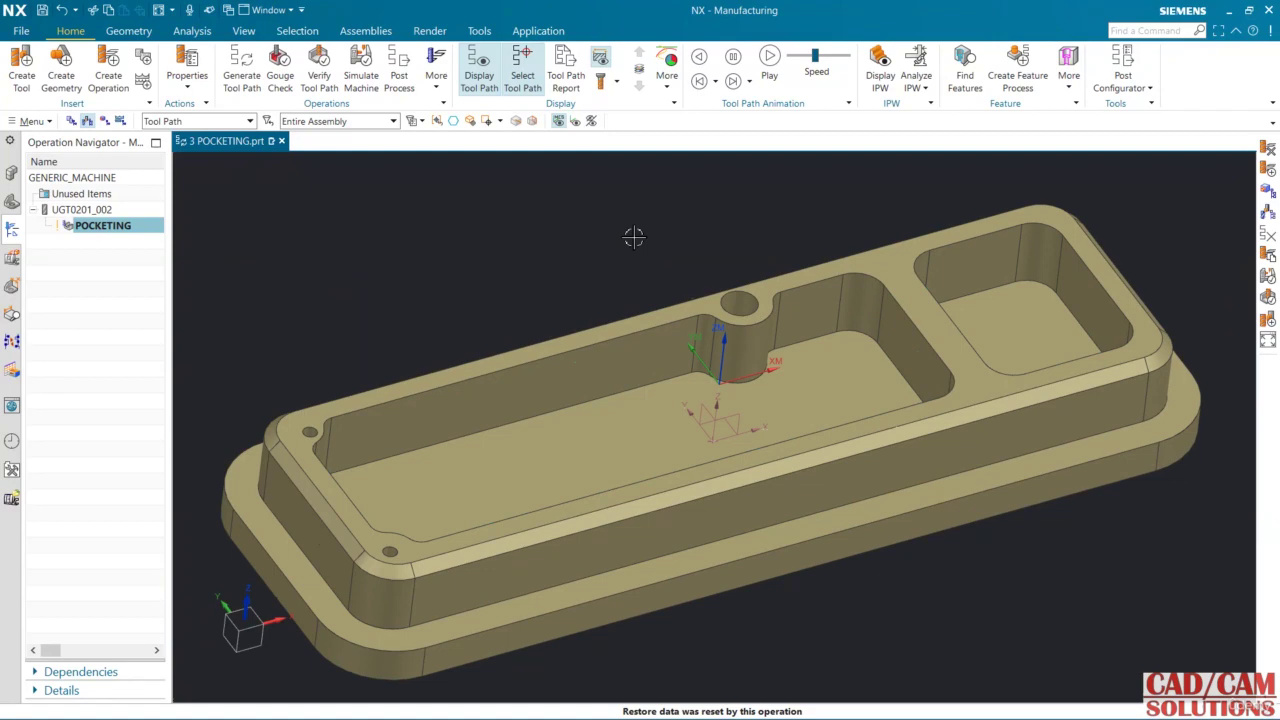